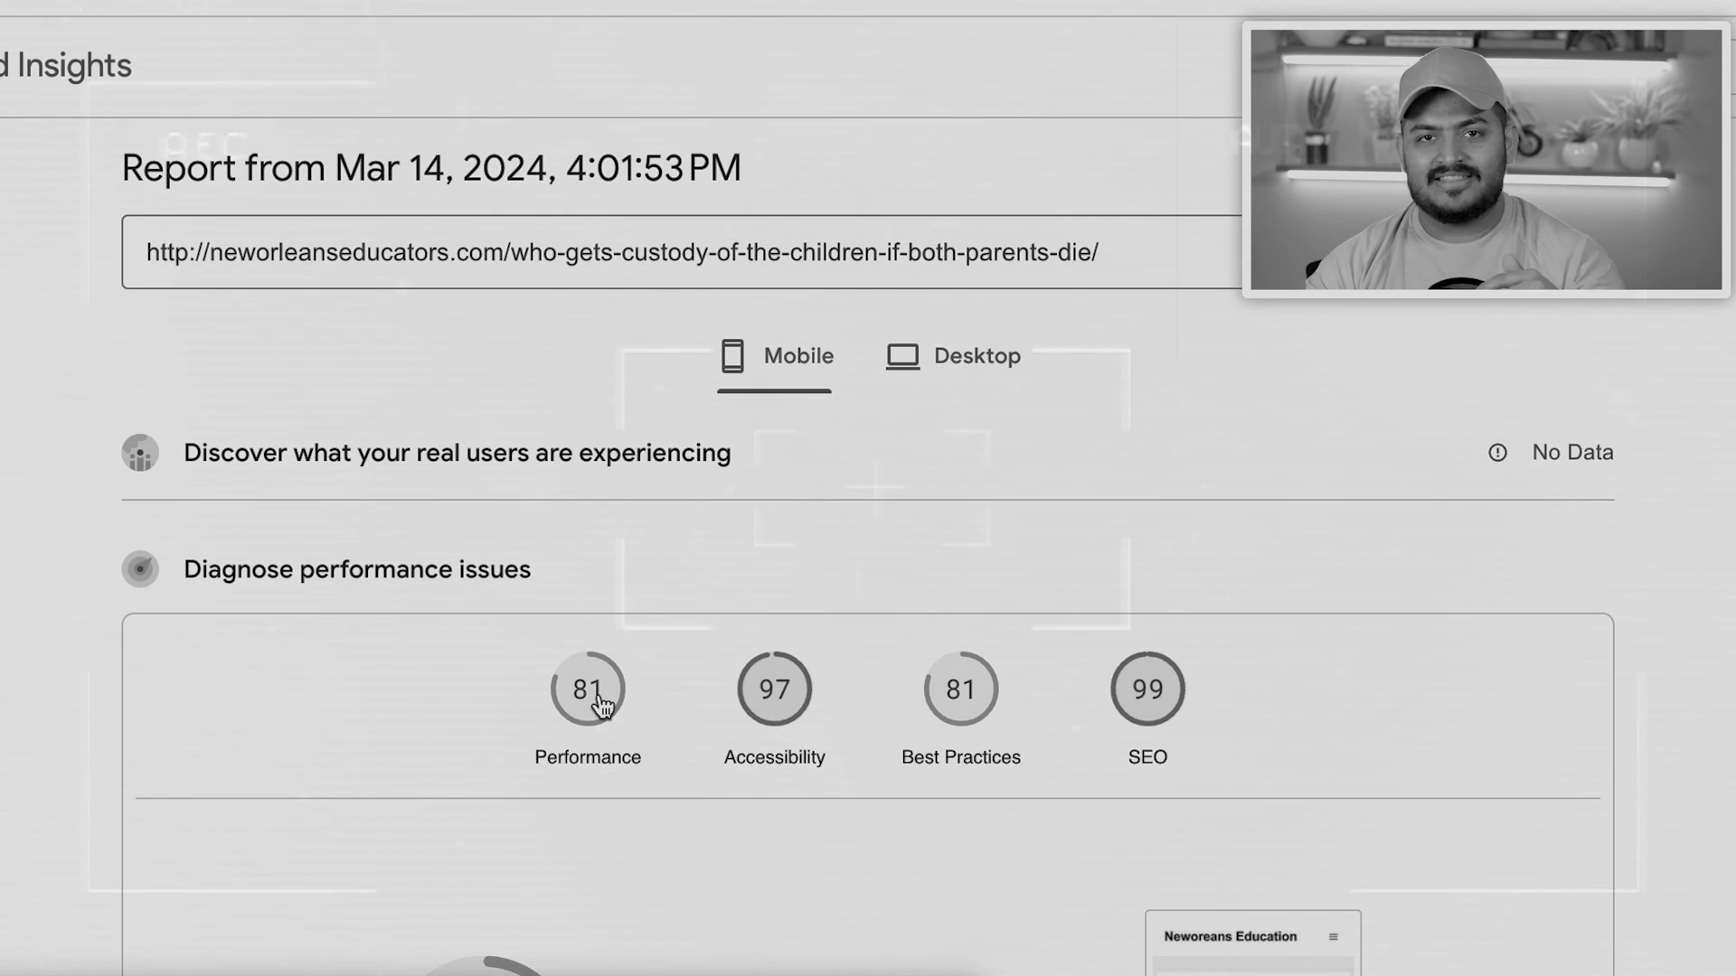
# Look over the mobile PageSpeed metrics for the article page and the WP Rocket CDN settings
pyautogui.scroll(-10, 601, 703)
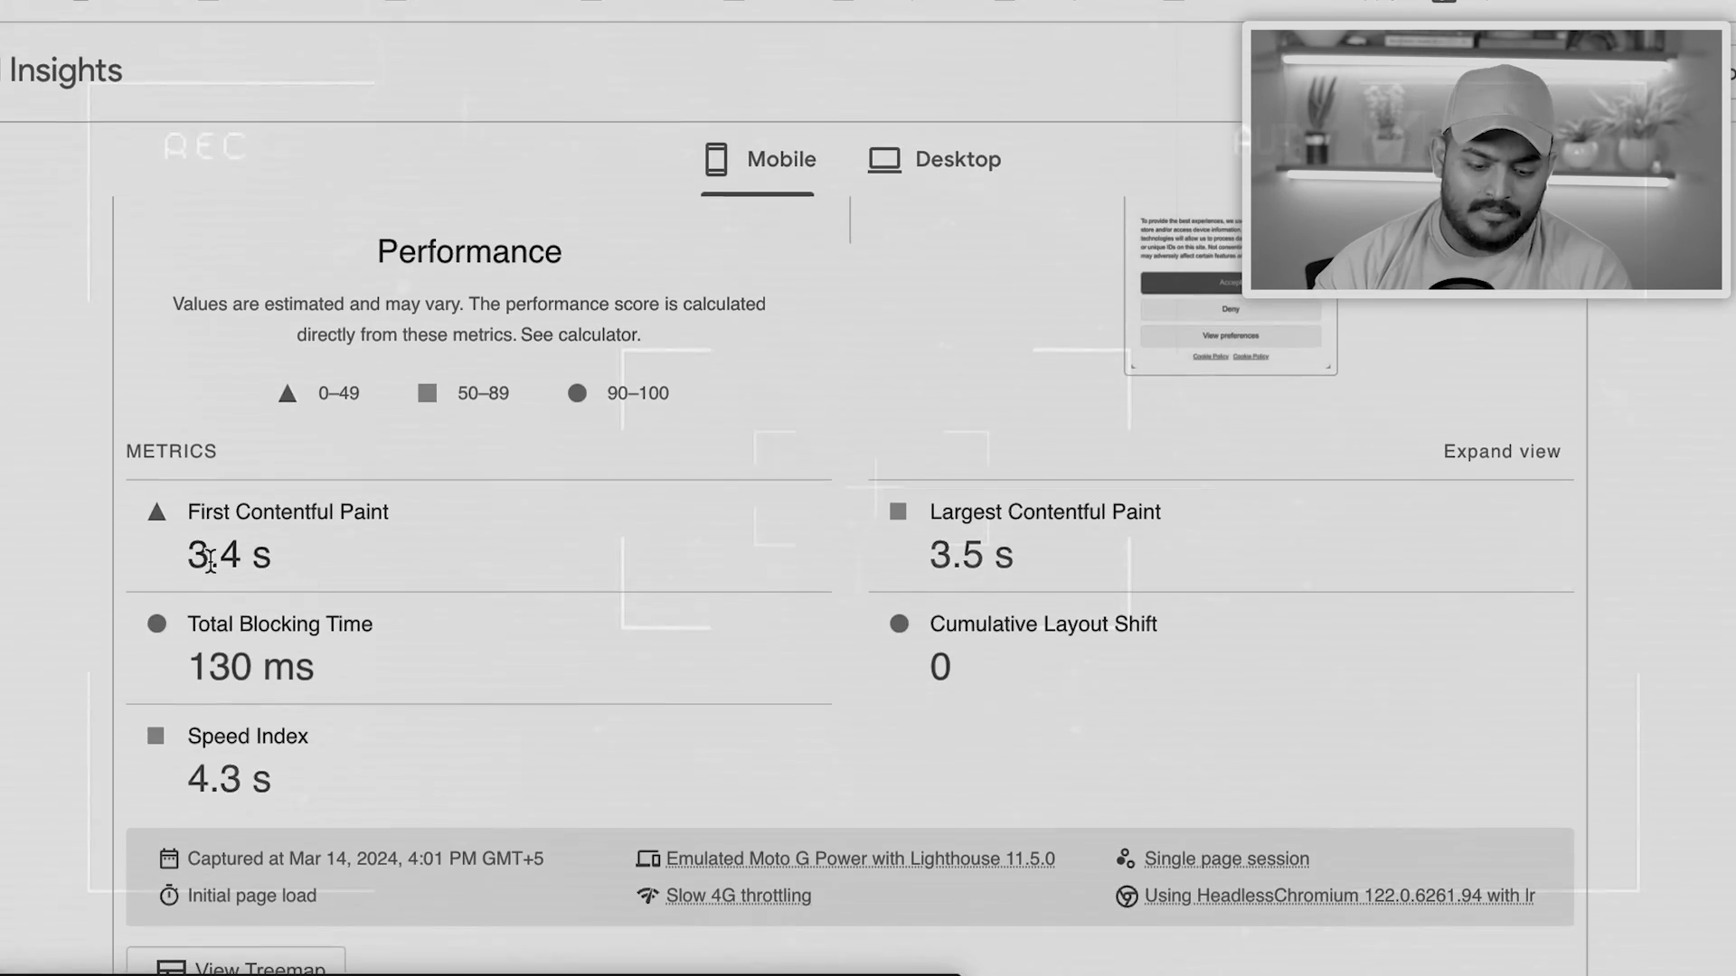
pyautogui.moveTo(189, 556); pyautogui.dragTo(268, 558)
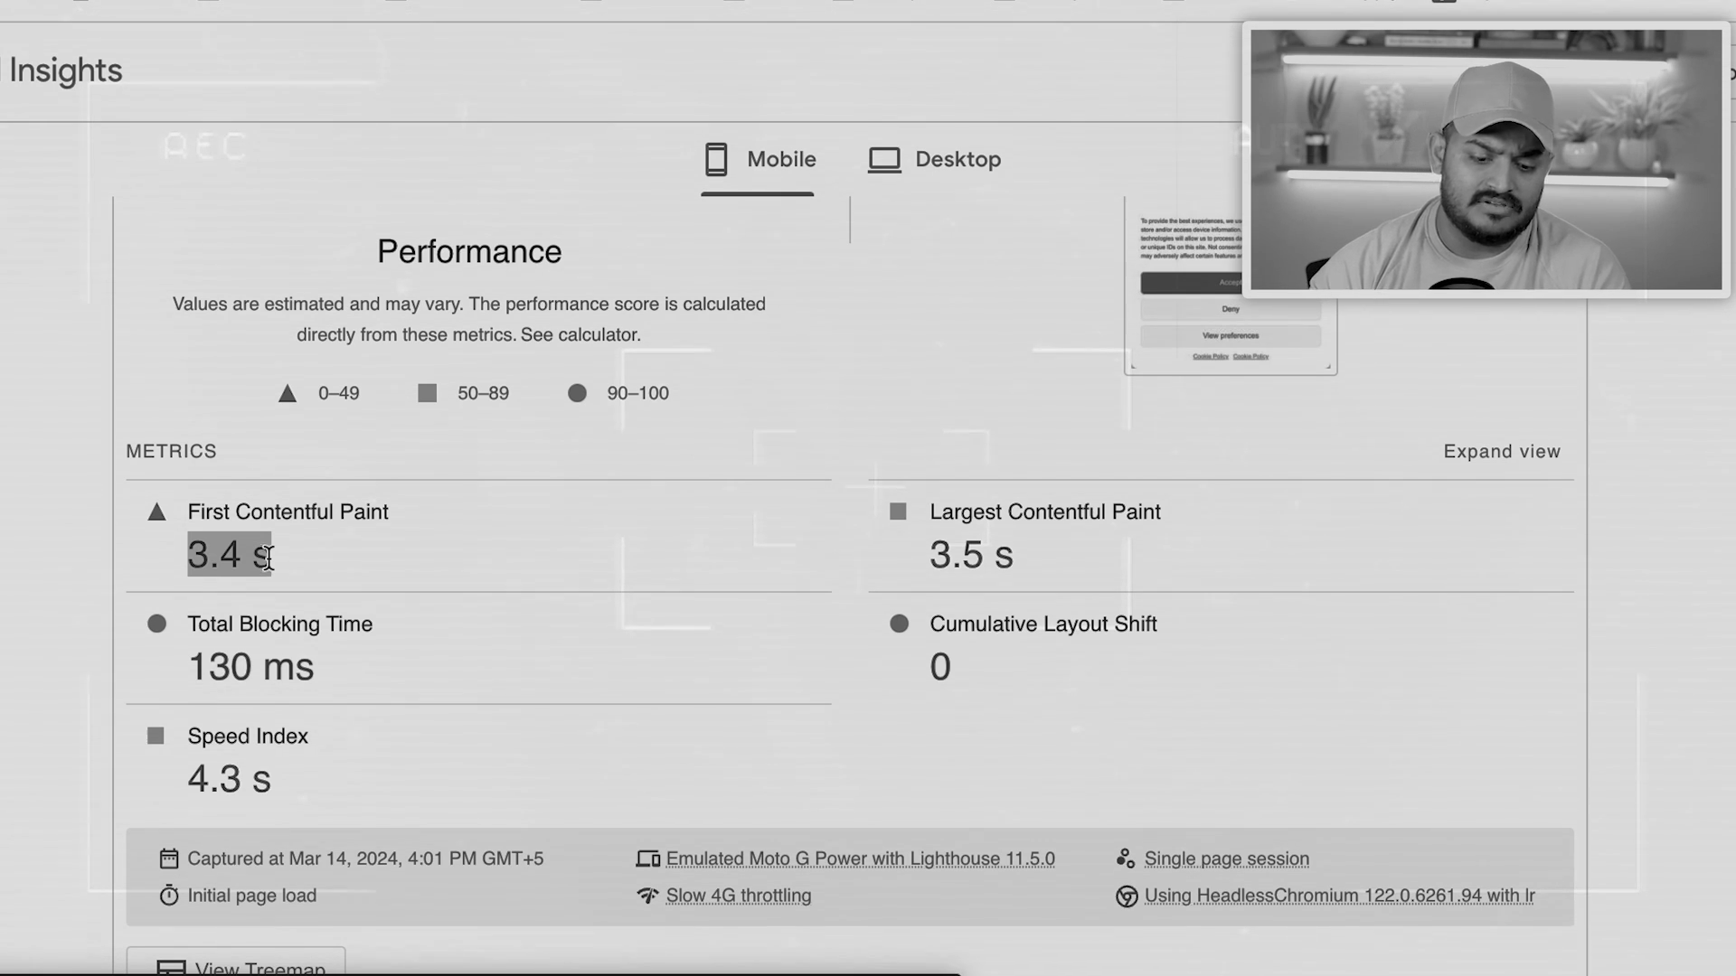
pyautogui.click(160, 11)
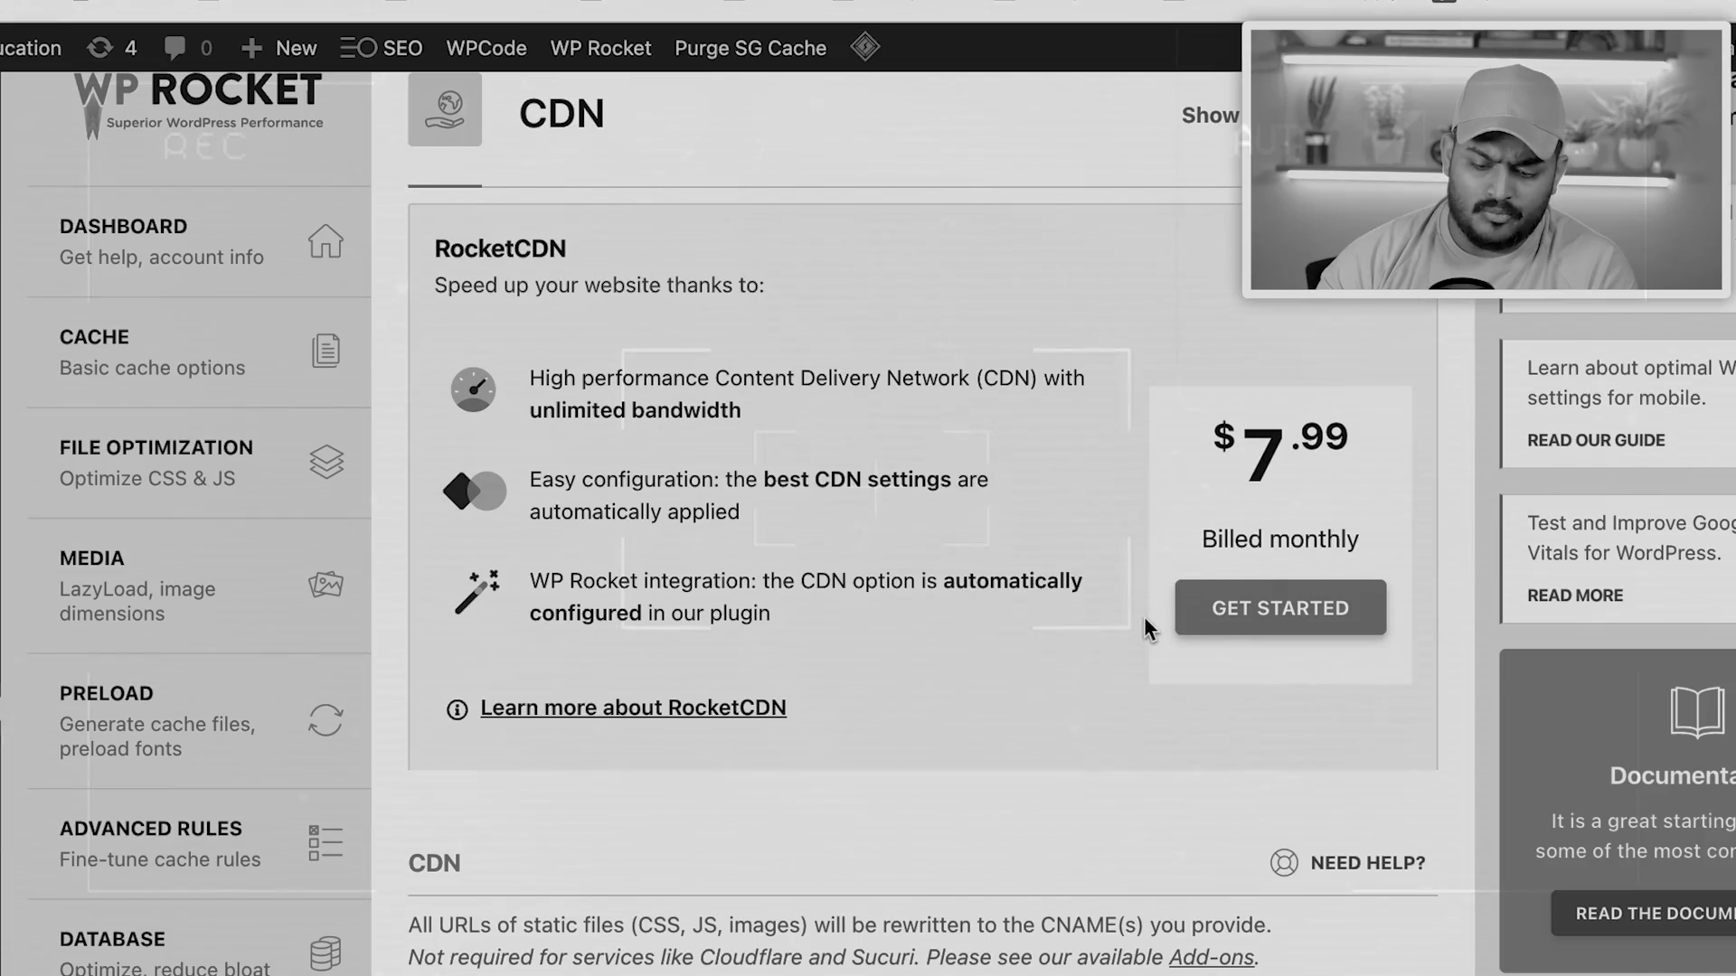
pyautogui.scroll(-4, 1212, 736)
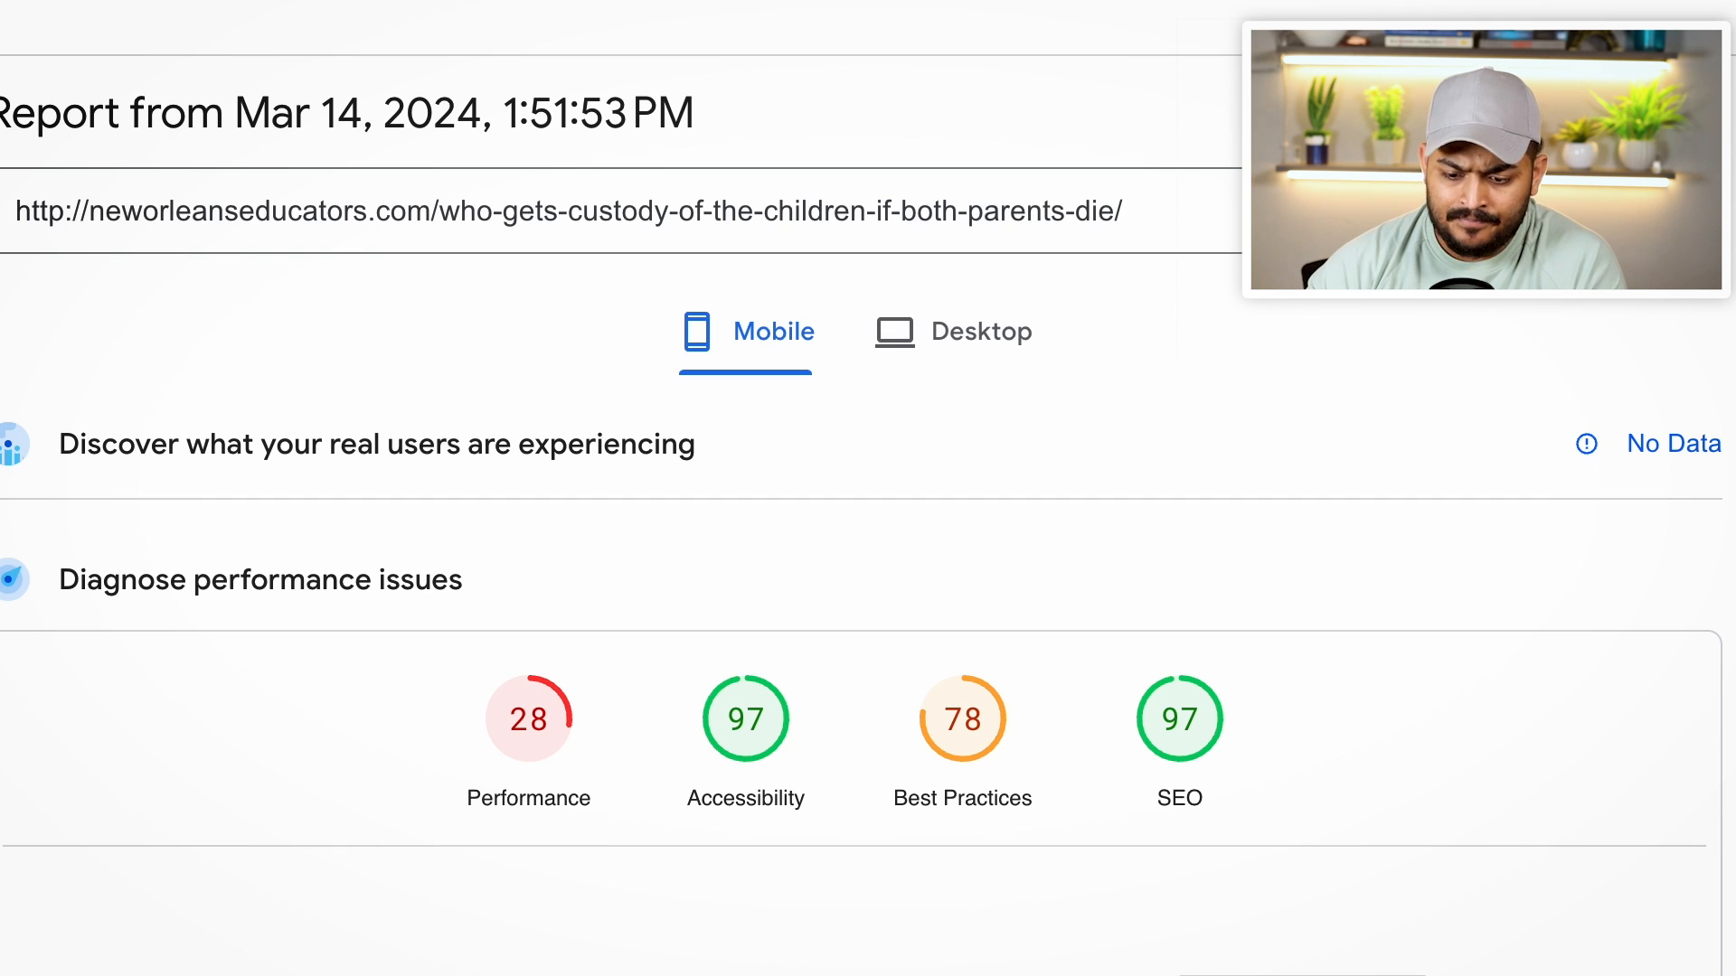
# Review the mobile PageSpeed report's category scores, performance metrics and list of diagnostics for the article page
pyautogui.scroll(-5, 808, 686)
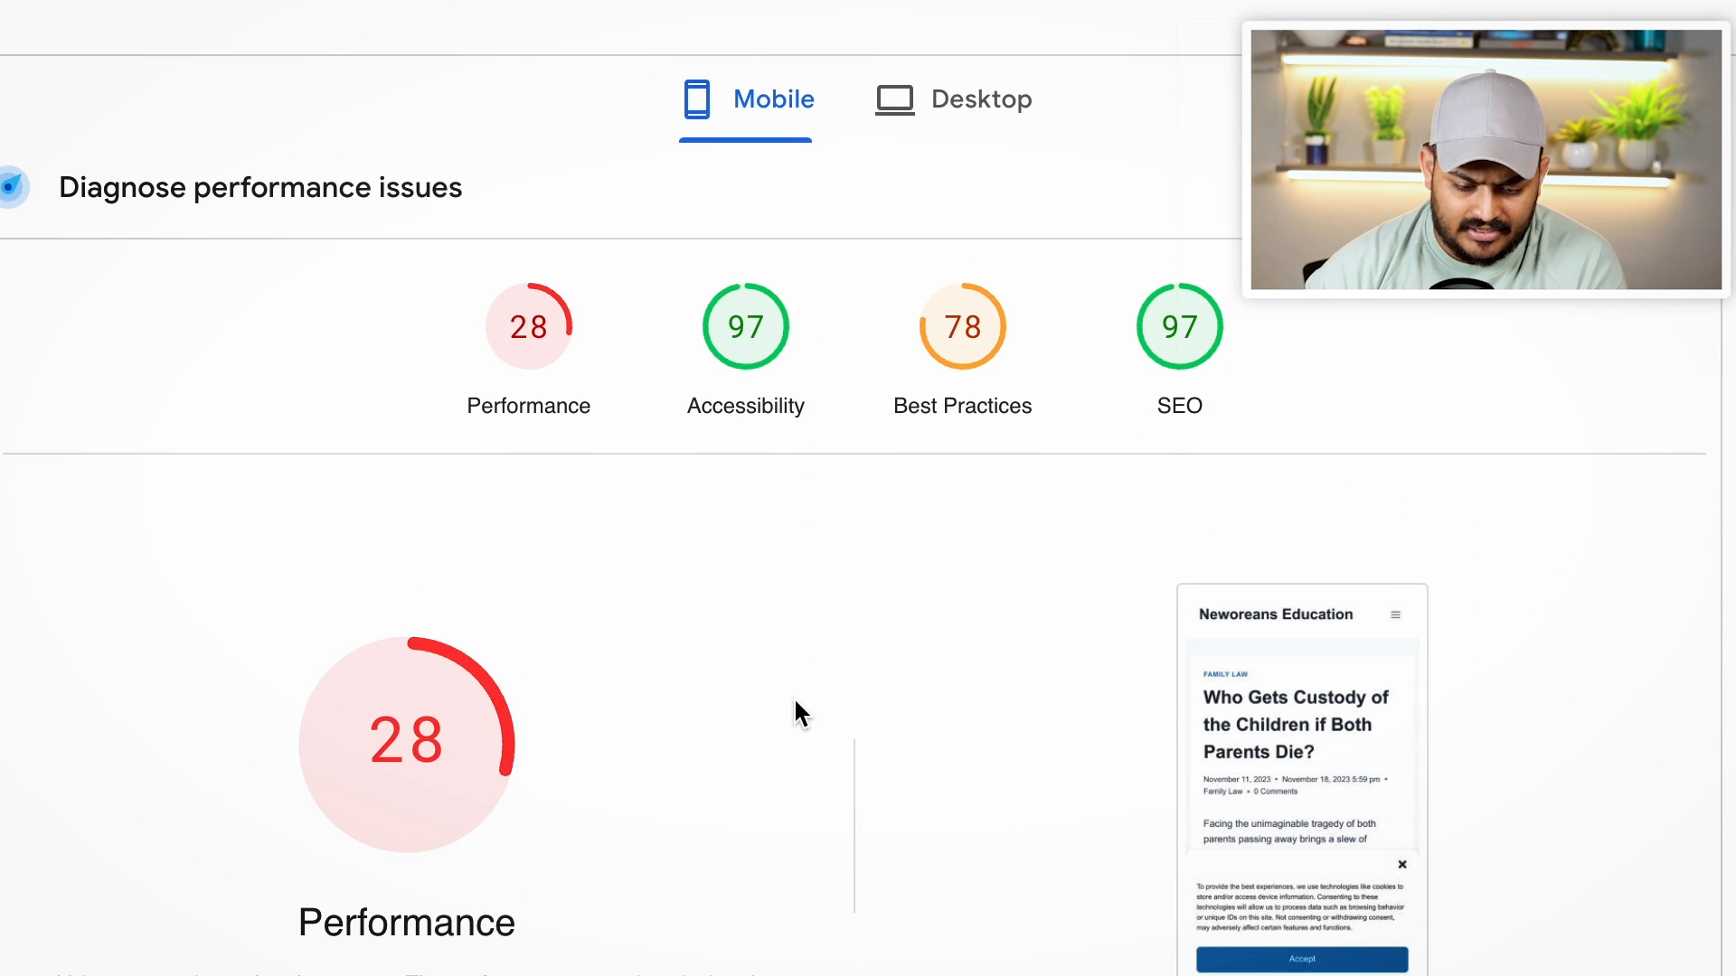
pyautogui.scroll(-2, 787, 704)
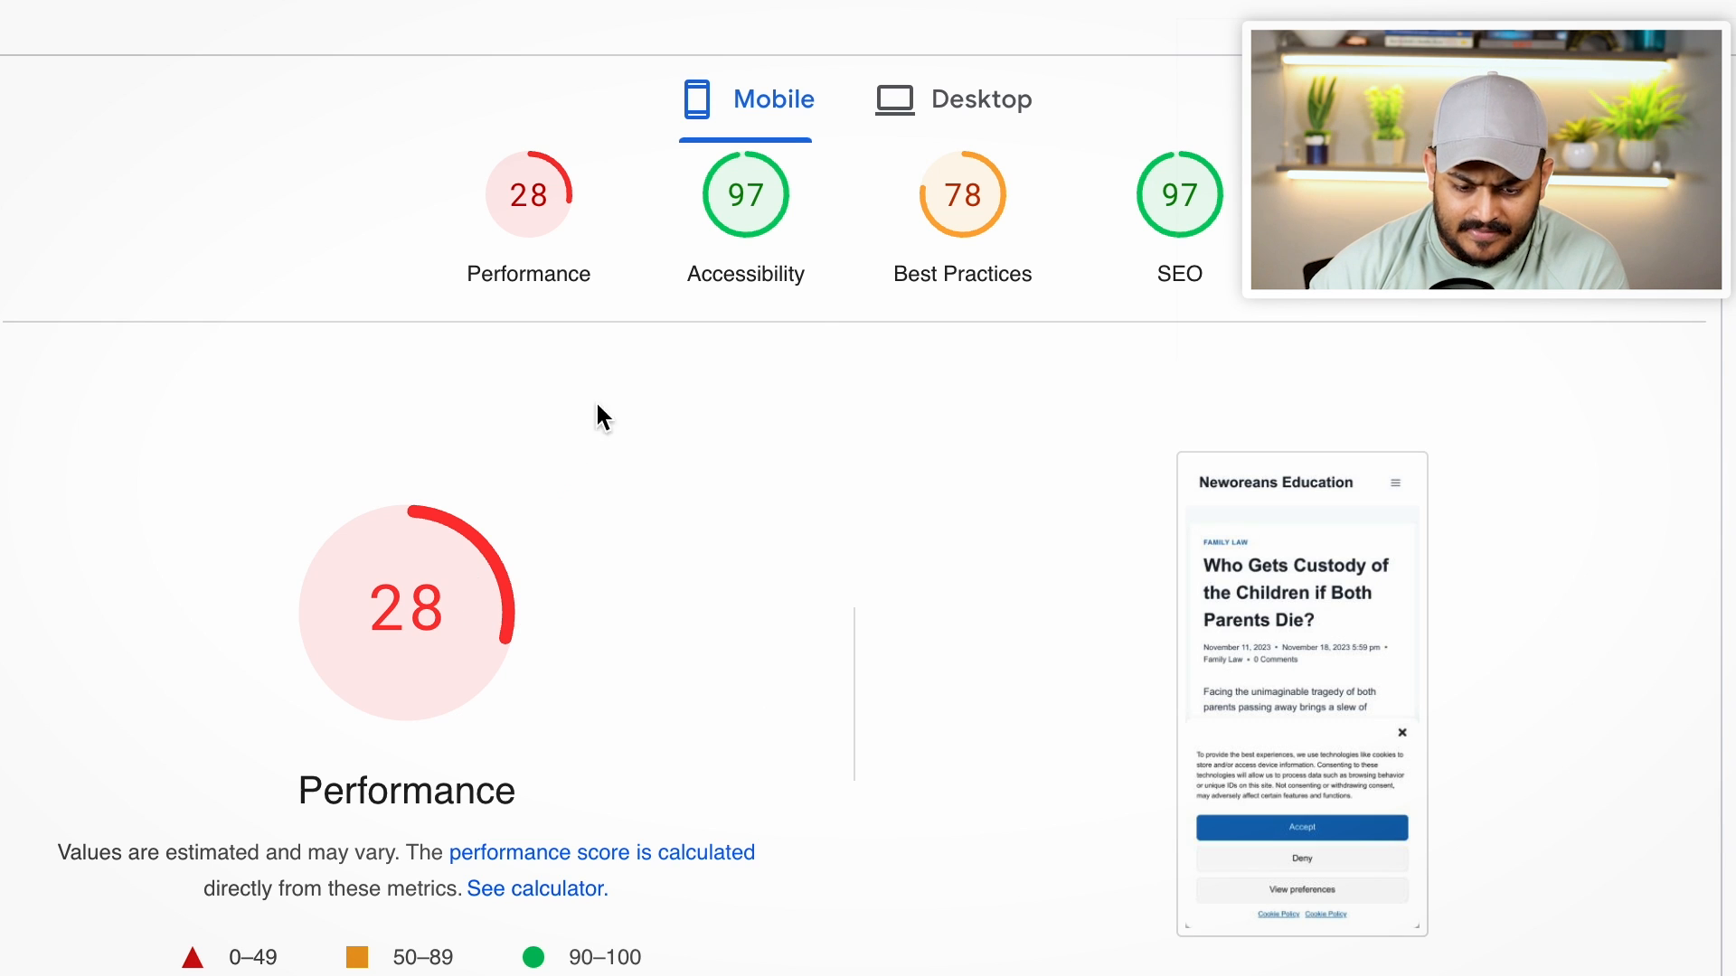
pyautogui.scroll(-6, 902, 633)
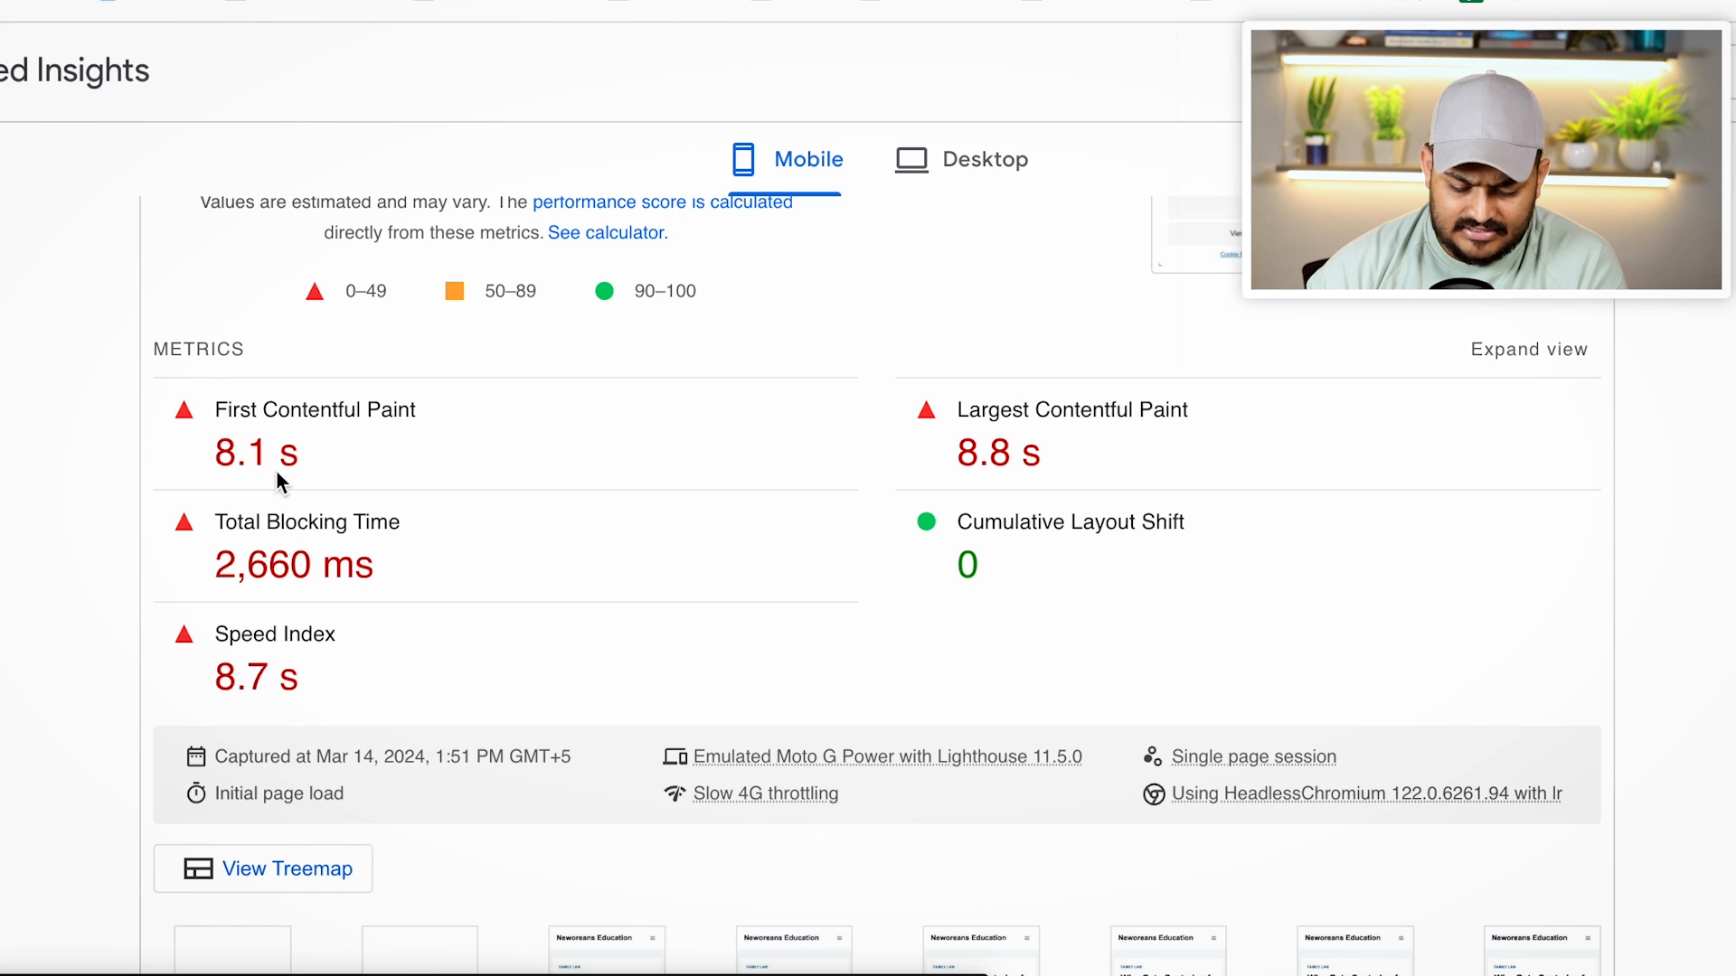
pyautogui.scroll(-7, 539, 604)
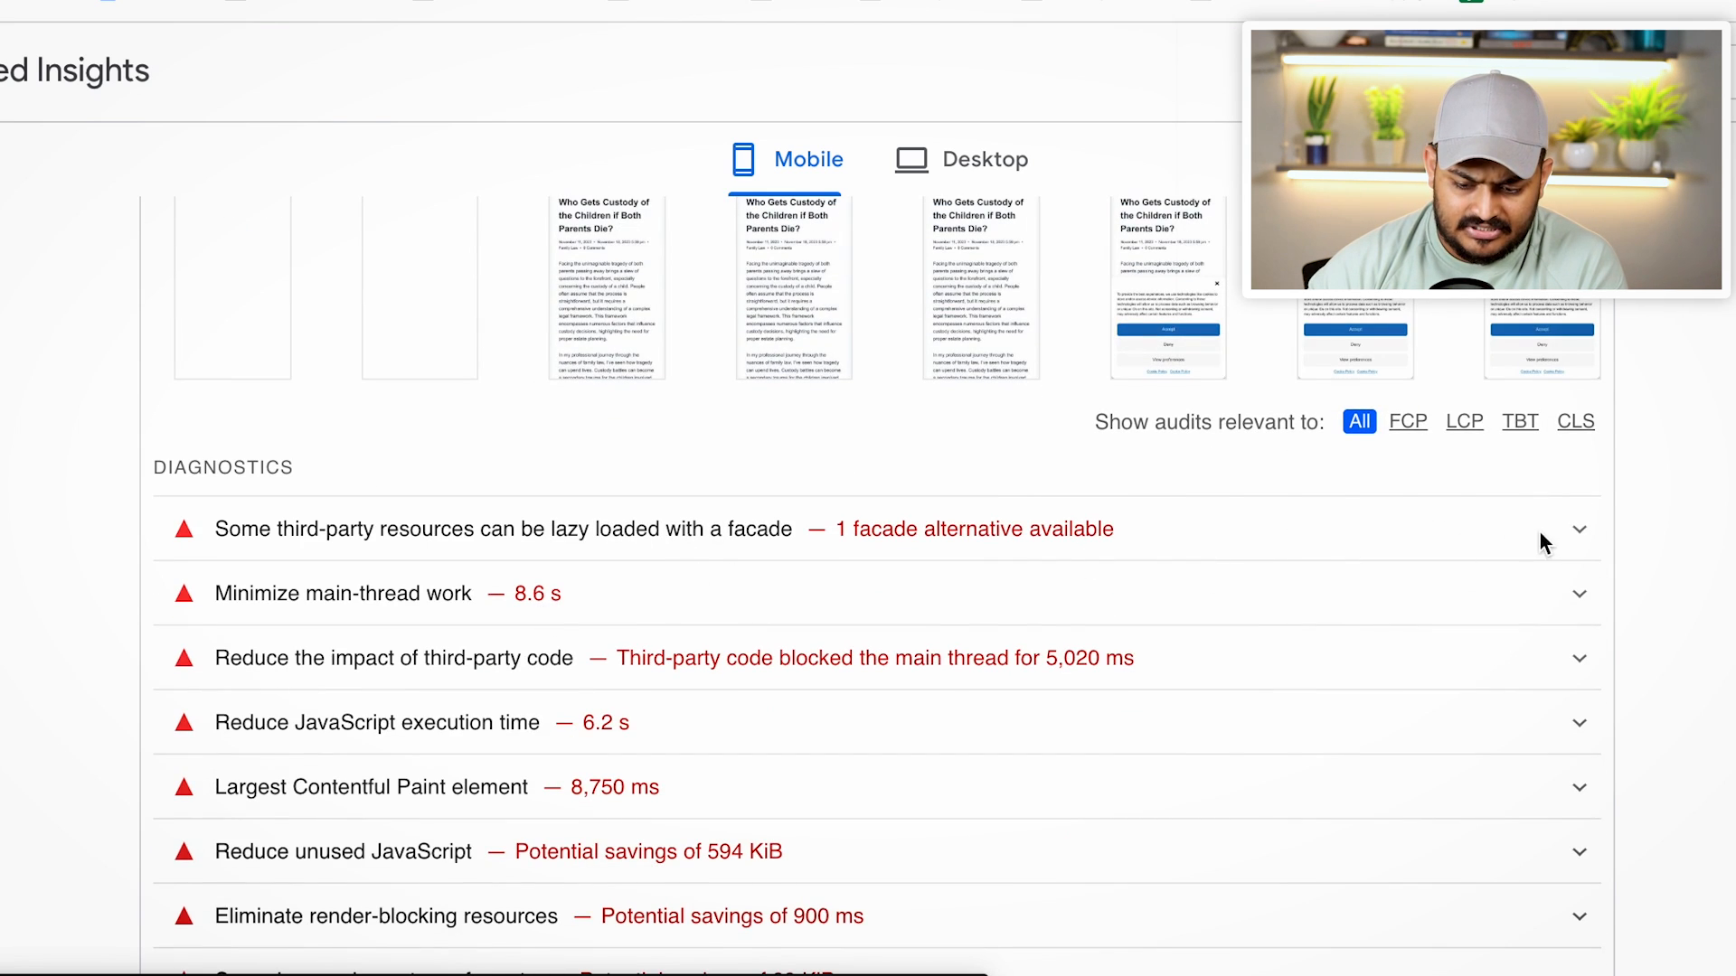
pyautogui.scroll(-1, 876, 582)
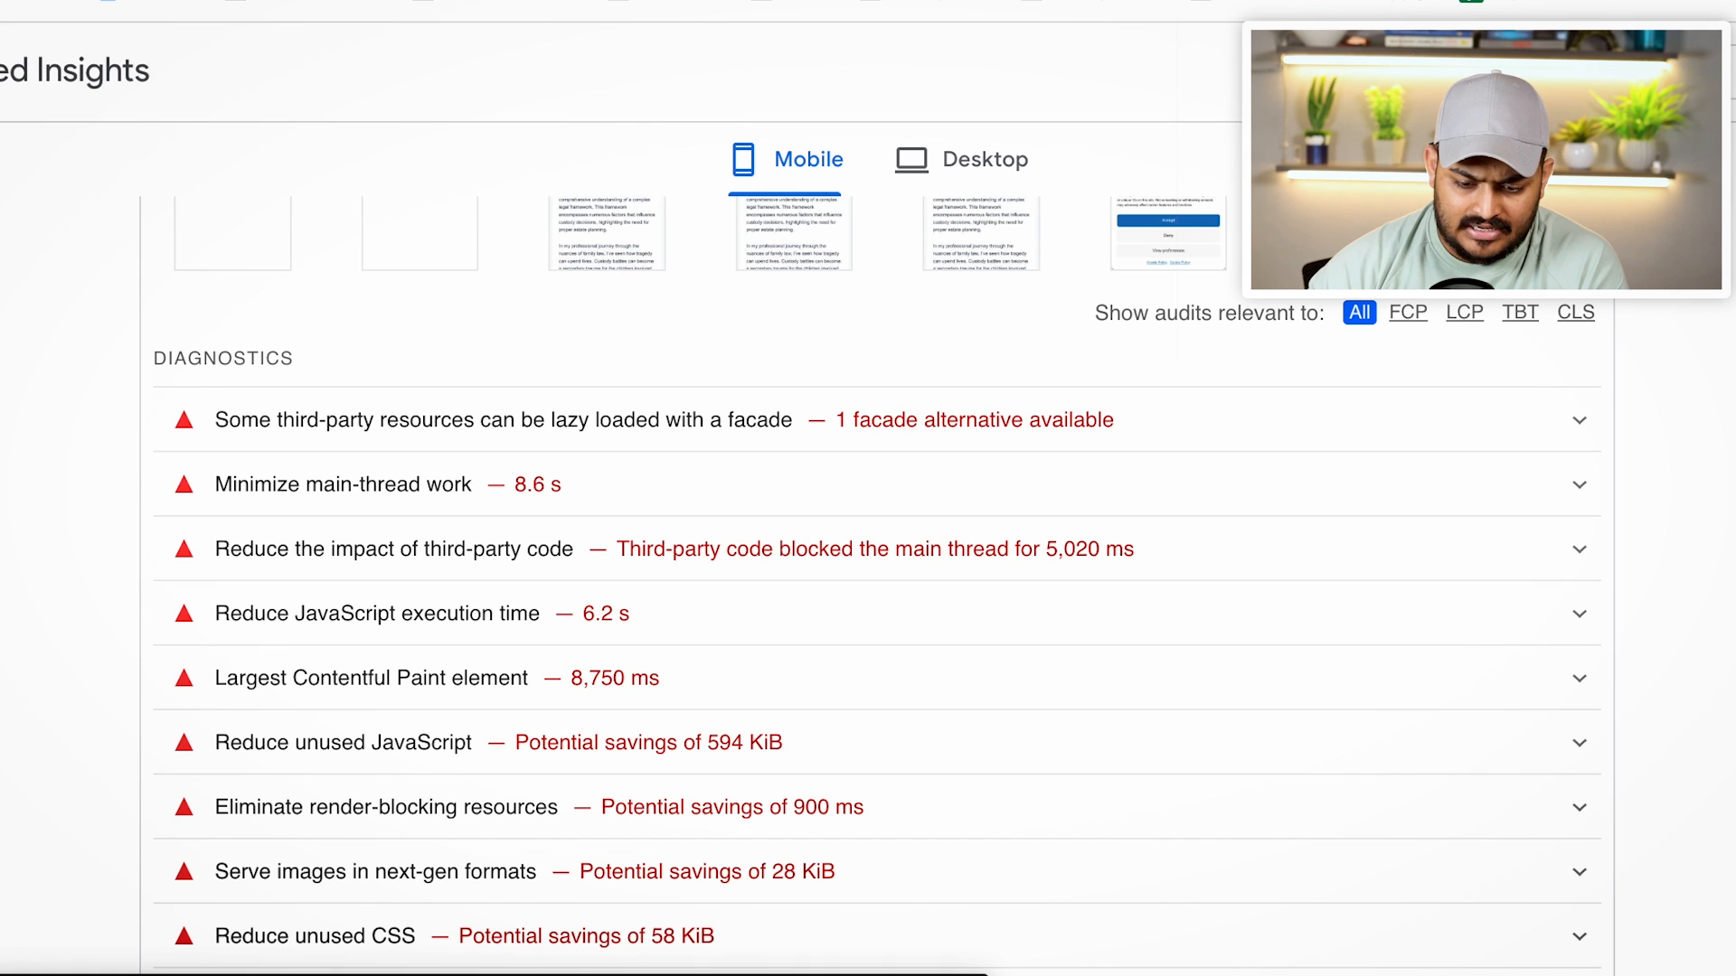
# Examine which third-party resources the diagnostics suggest lazy loading with a facade
pyautogui.click(1575, 428)
pyautogui.scroll(-1, 1348, 638)
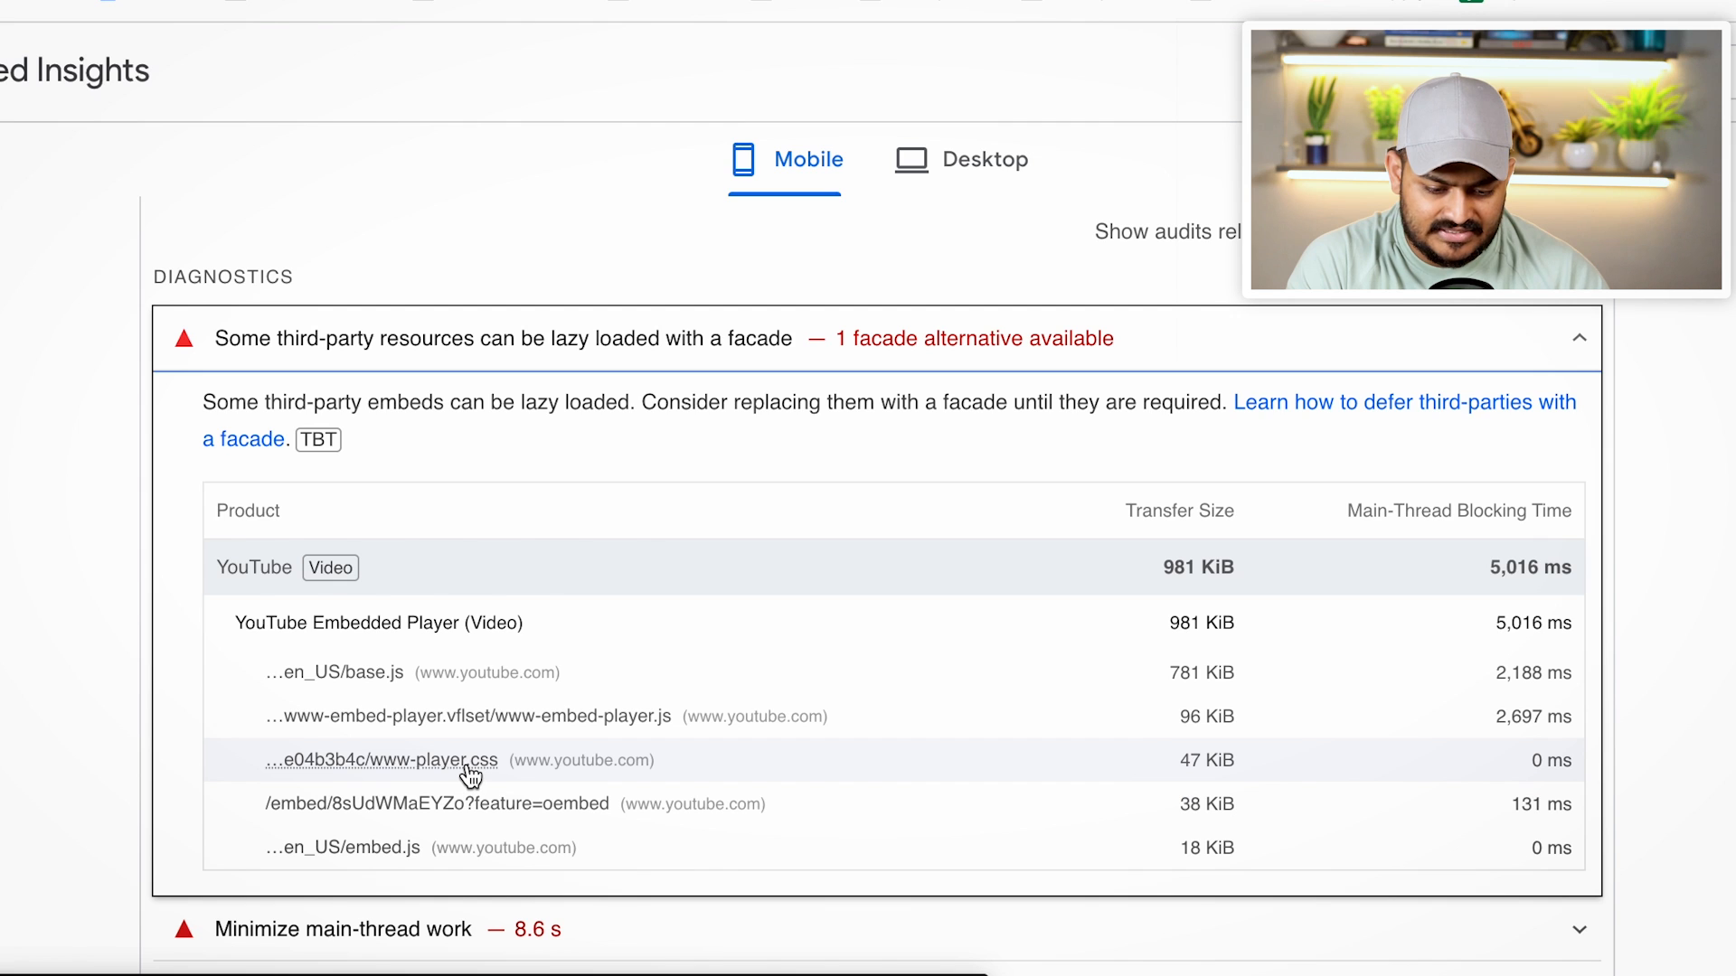
pyautogui.scroll(-1, 468, 775)
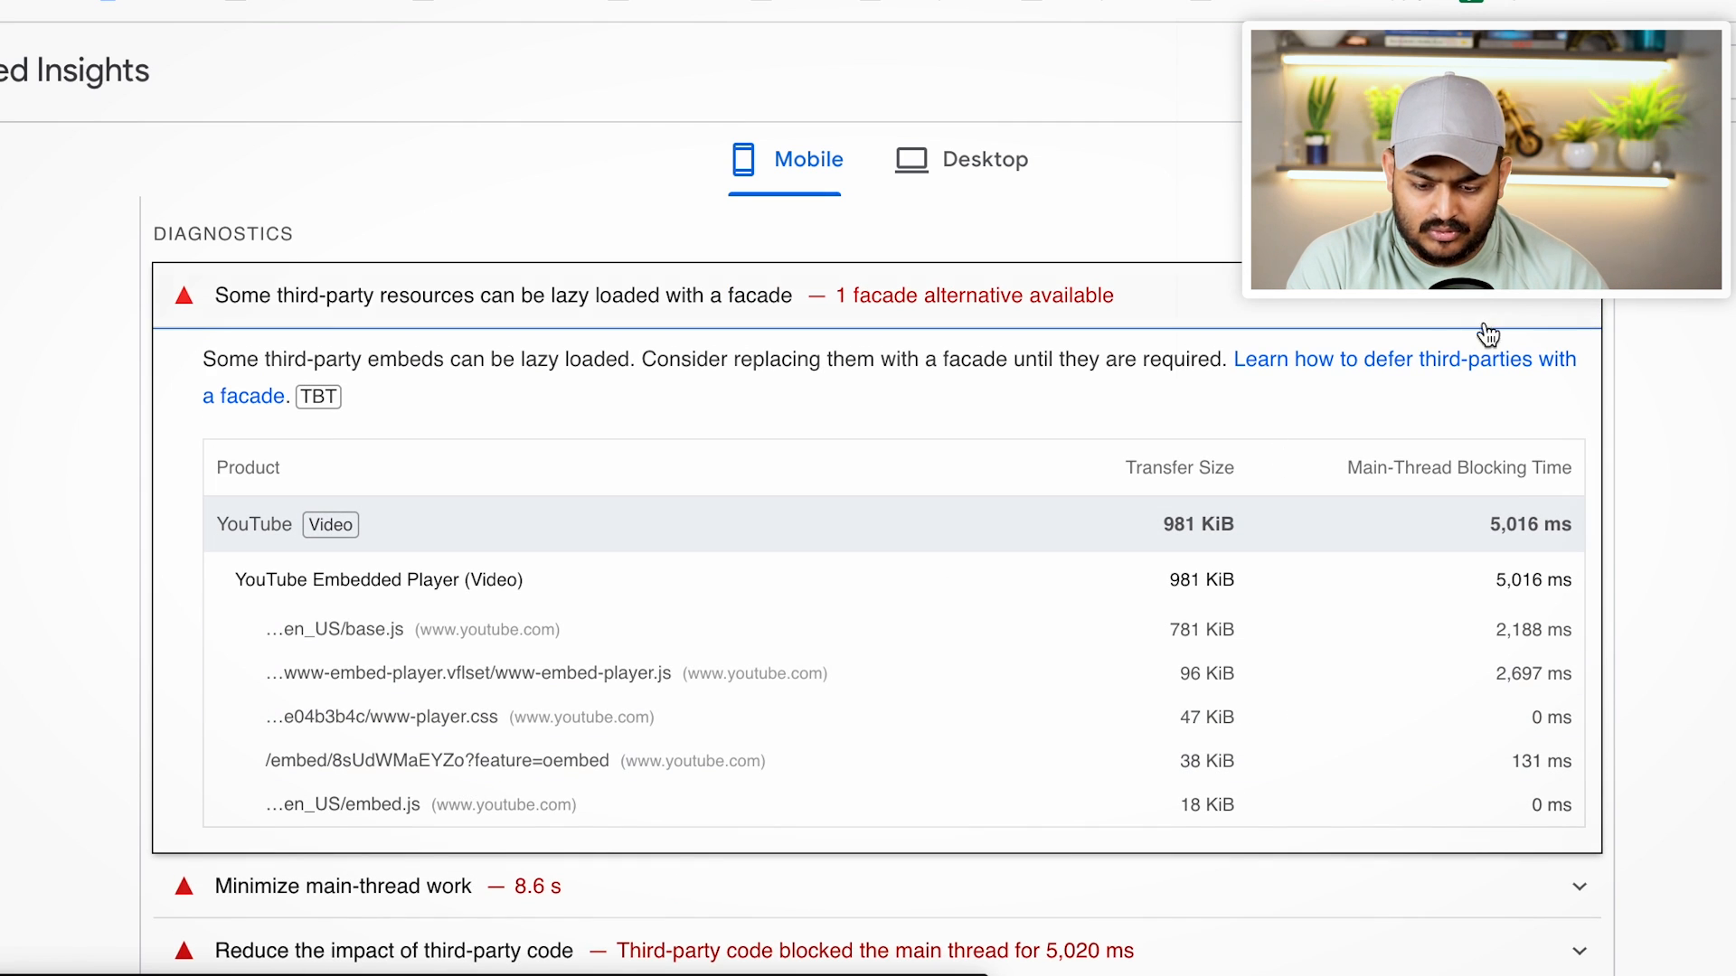
pyautogui.click(1470, 312)
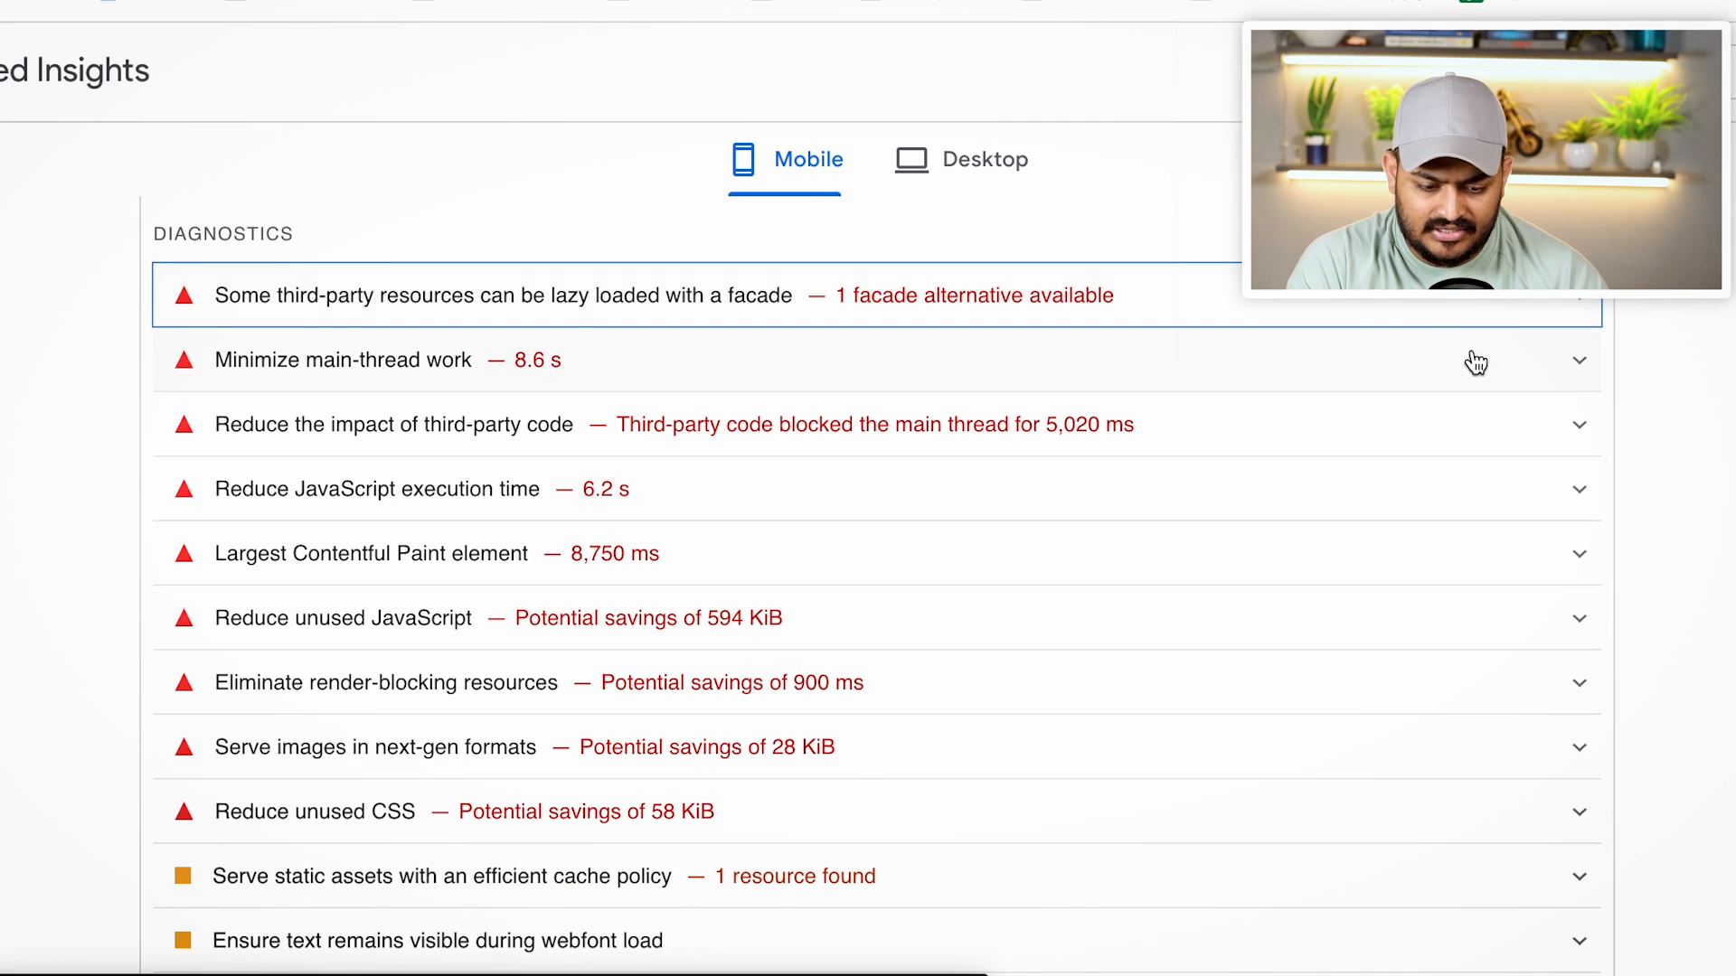
# Examine the details of the main-thread work and Largest Contentful Paint element diagnostics
pyautogui.click(709, 376)
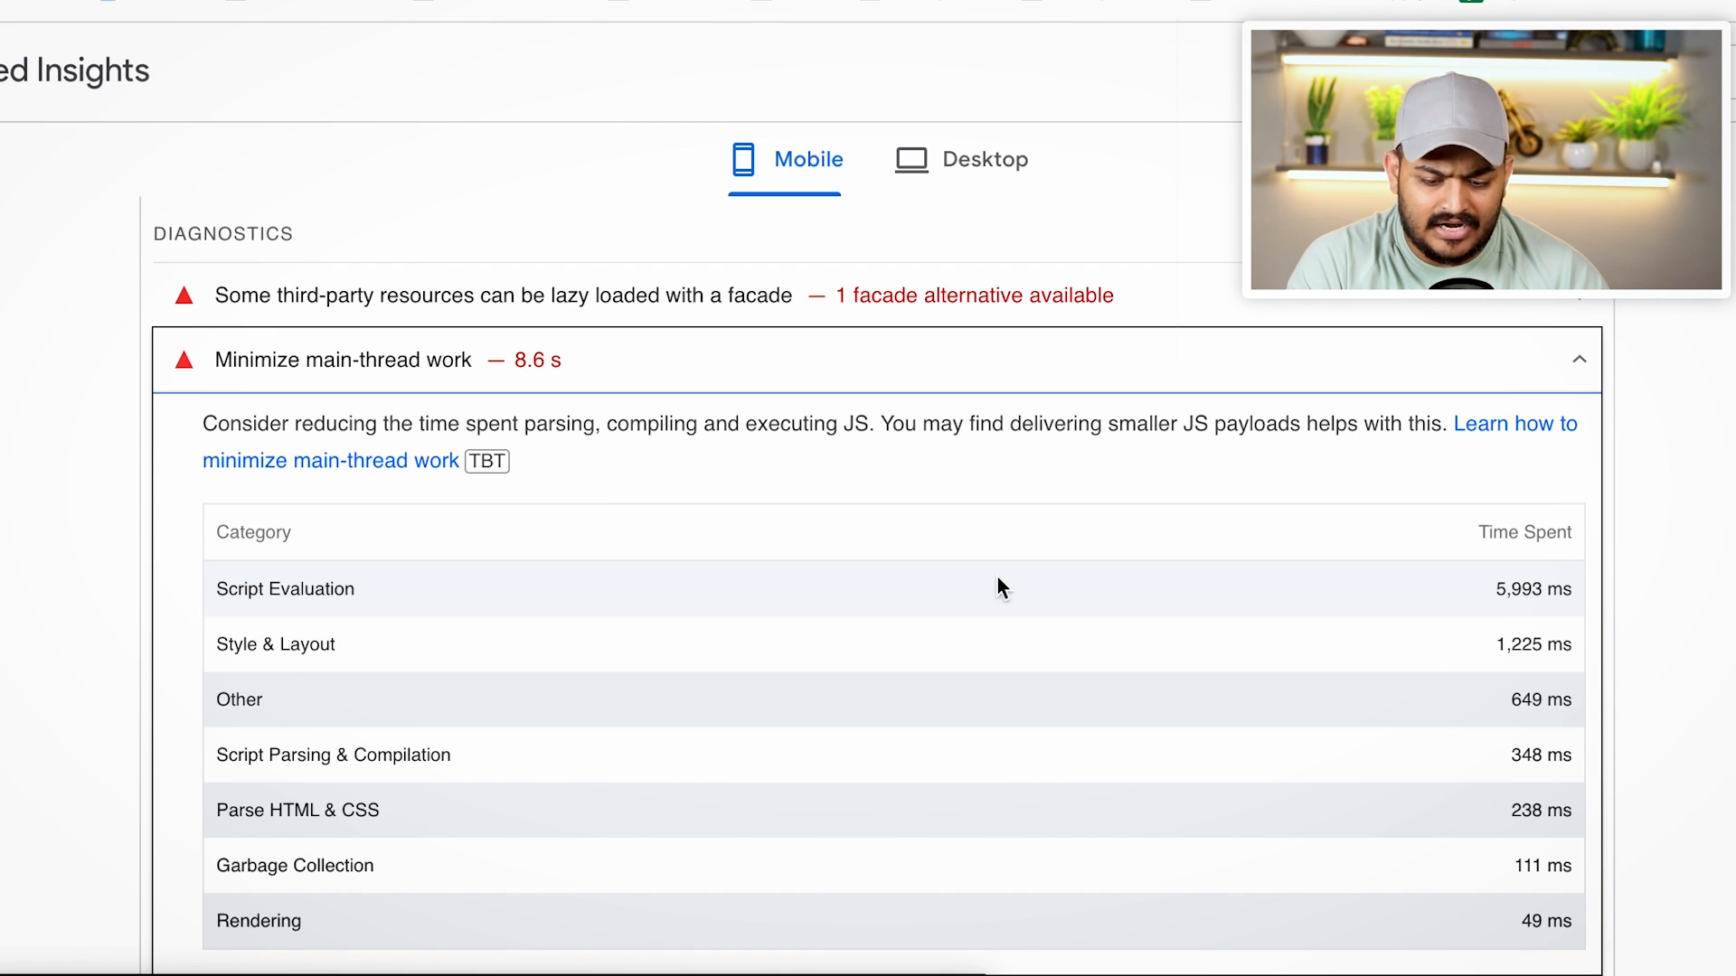
pyautogui.click(1579, 364)
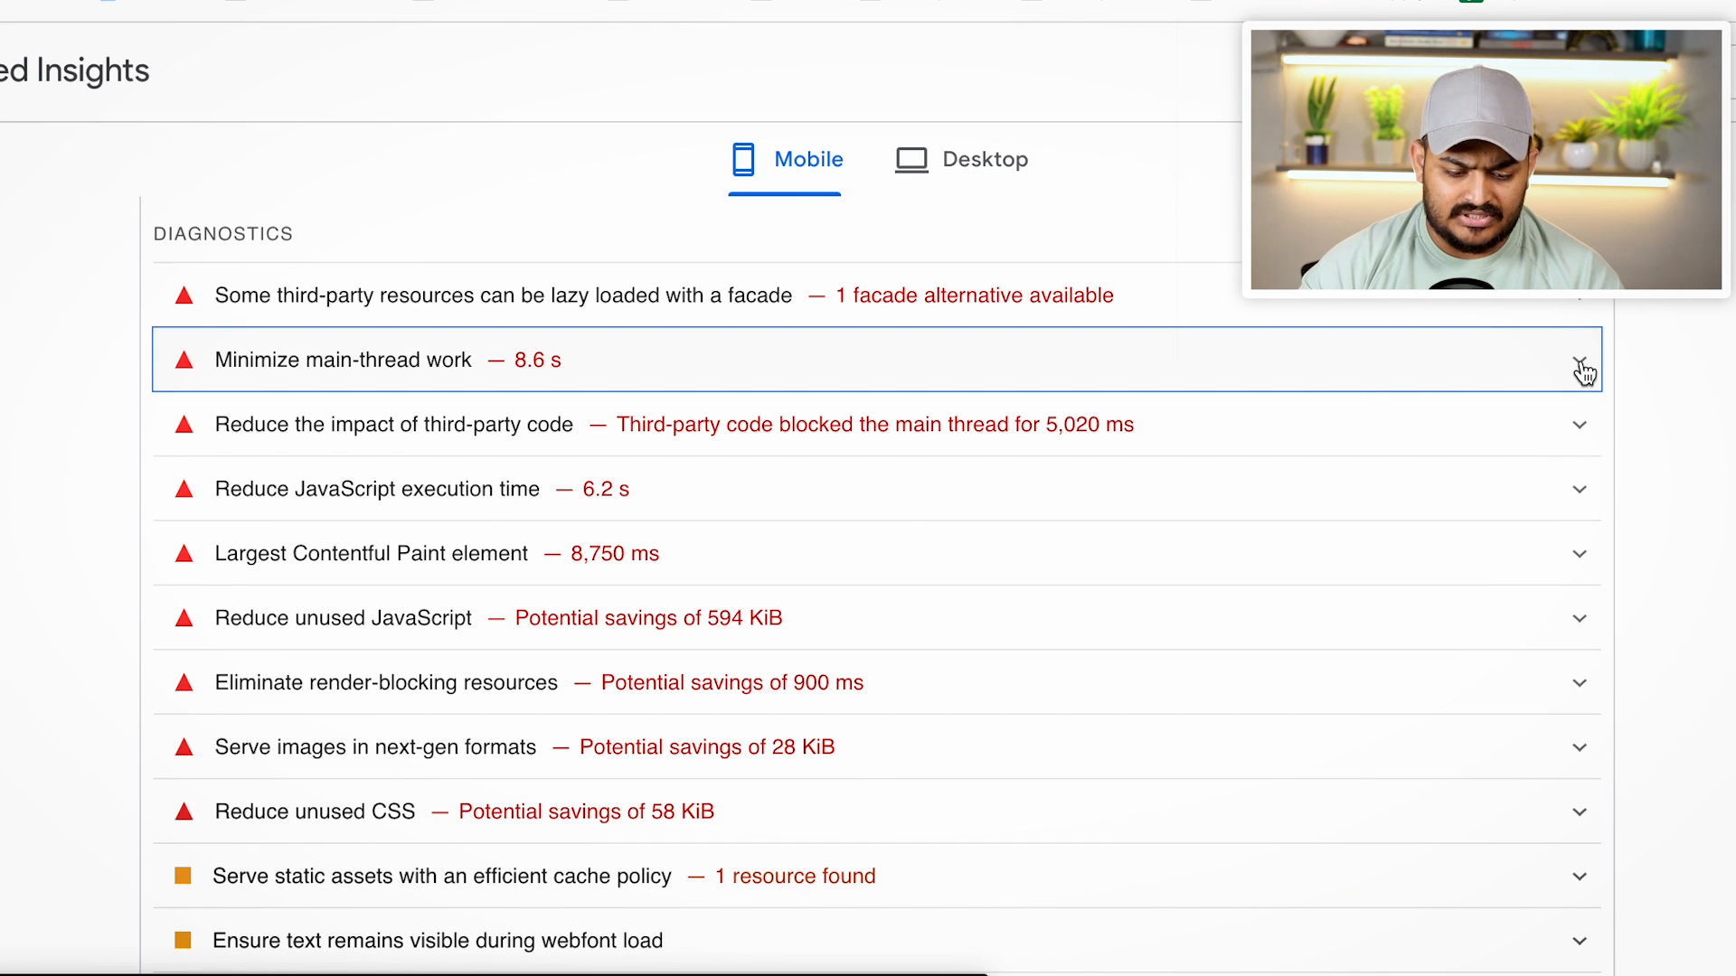
pyautogui.click(1575, 568)
pyautogui.scroll(-3, 1297, 967)
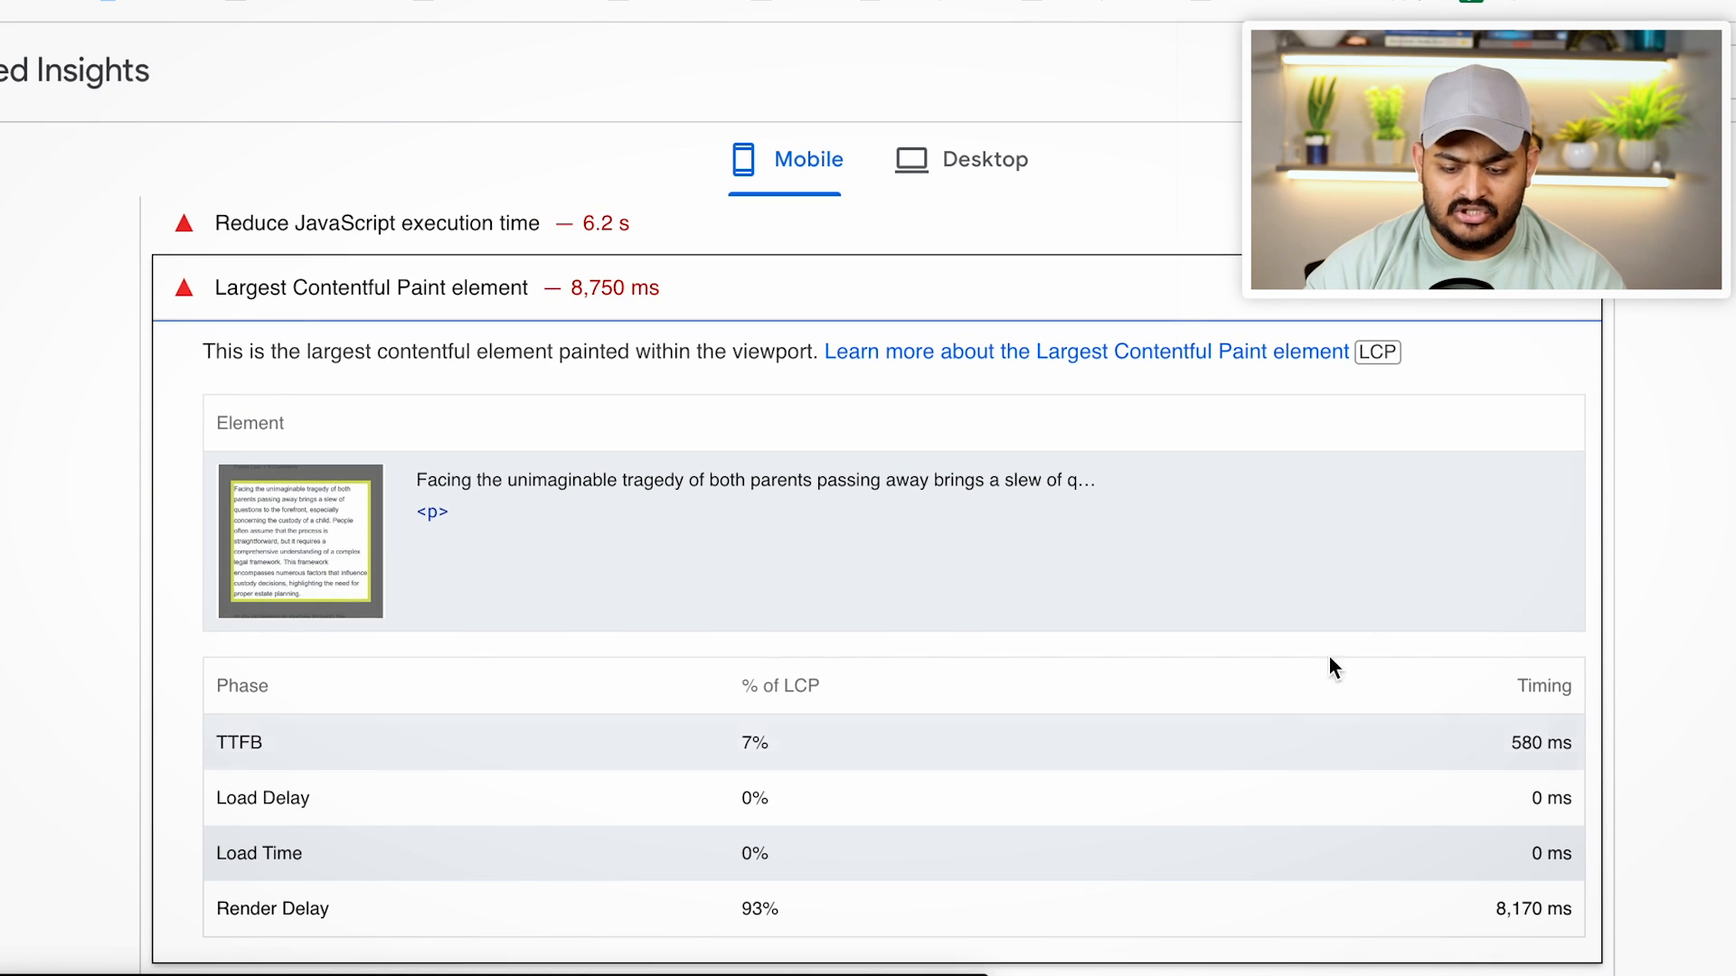
pyautogui.scroll(1, 1392, 579)
pyautogui.click(1572, 391)
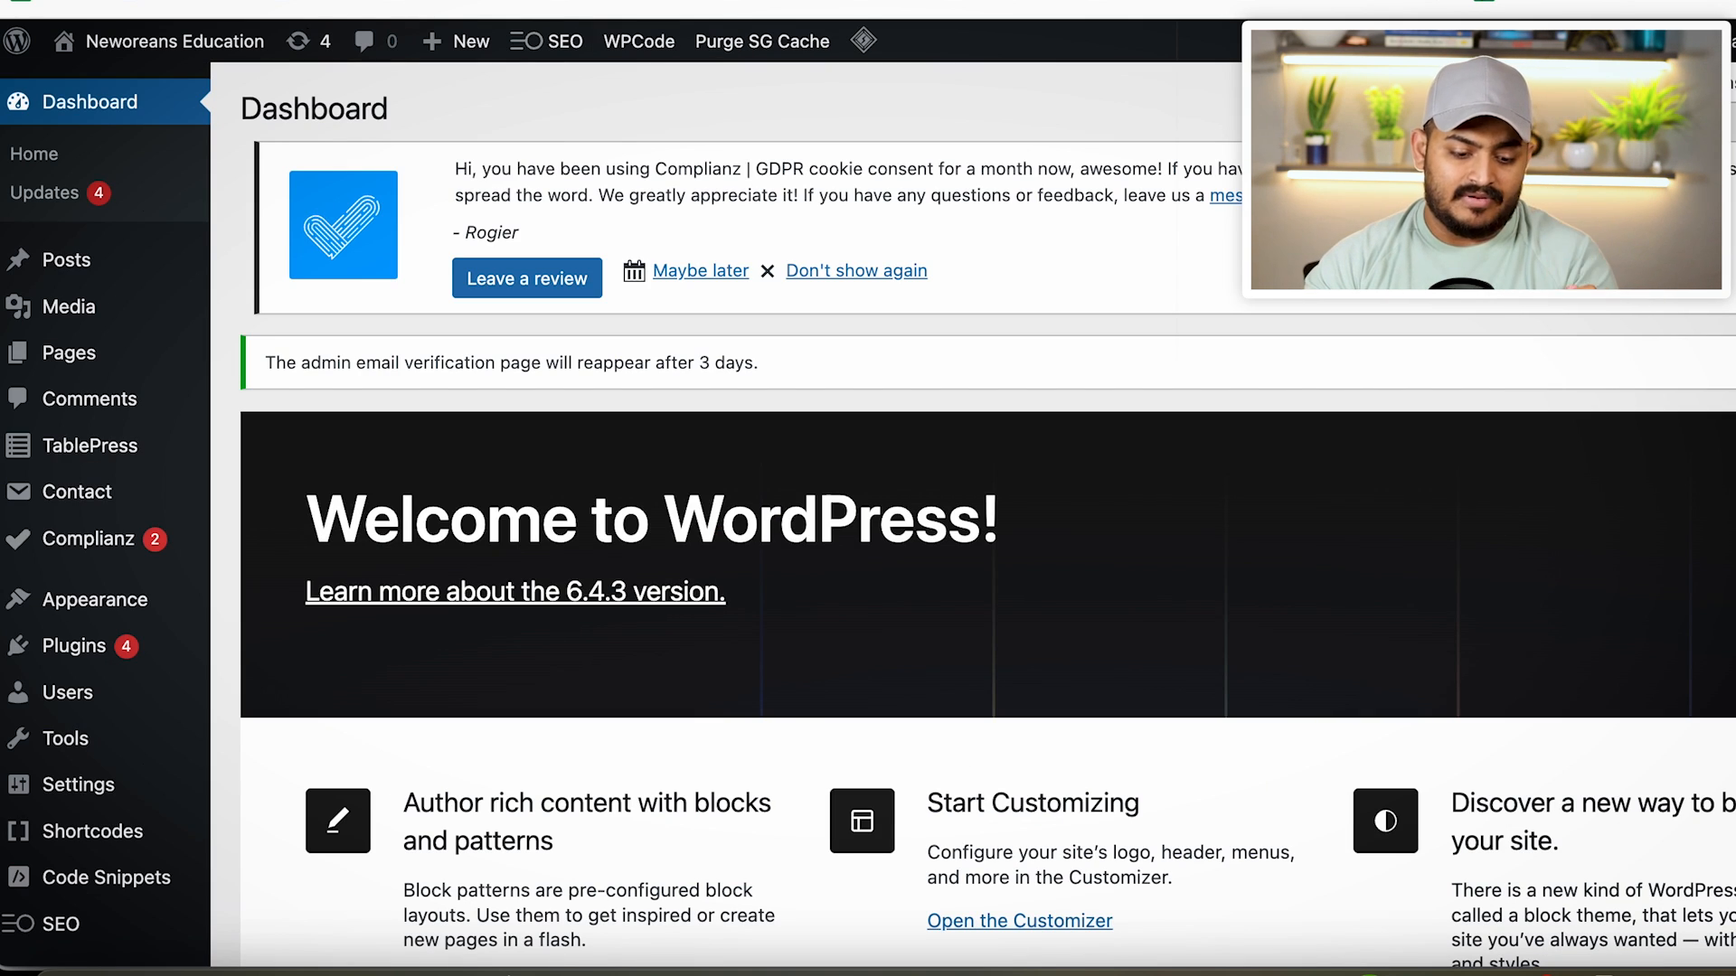
# In the WordPress admin, open the form for uploading a new plugin
pyautogui.moveTo(97, 663)
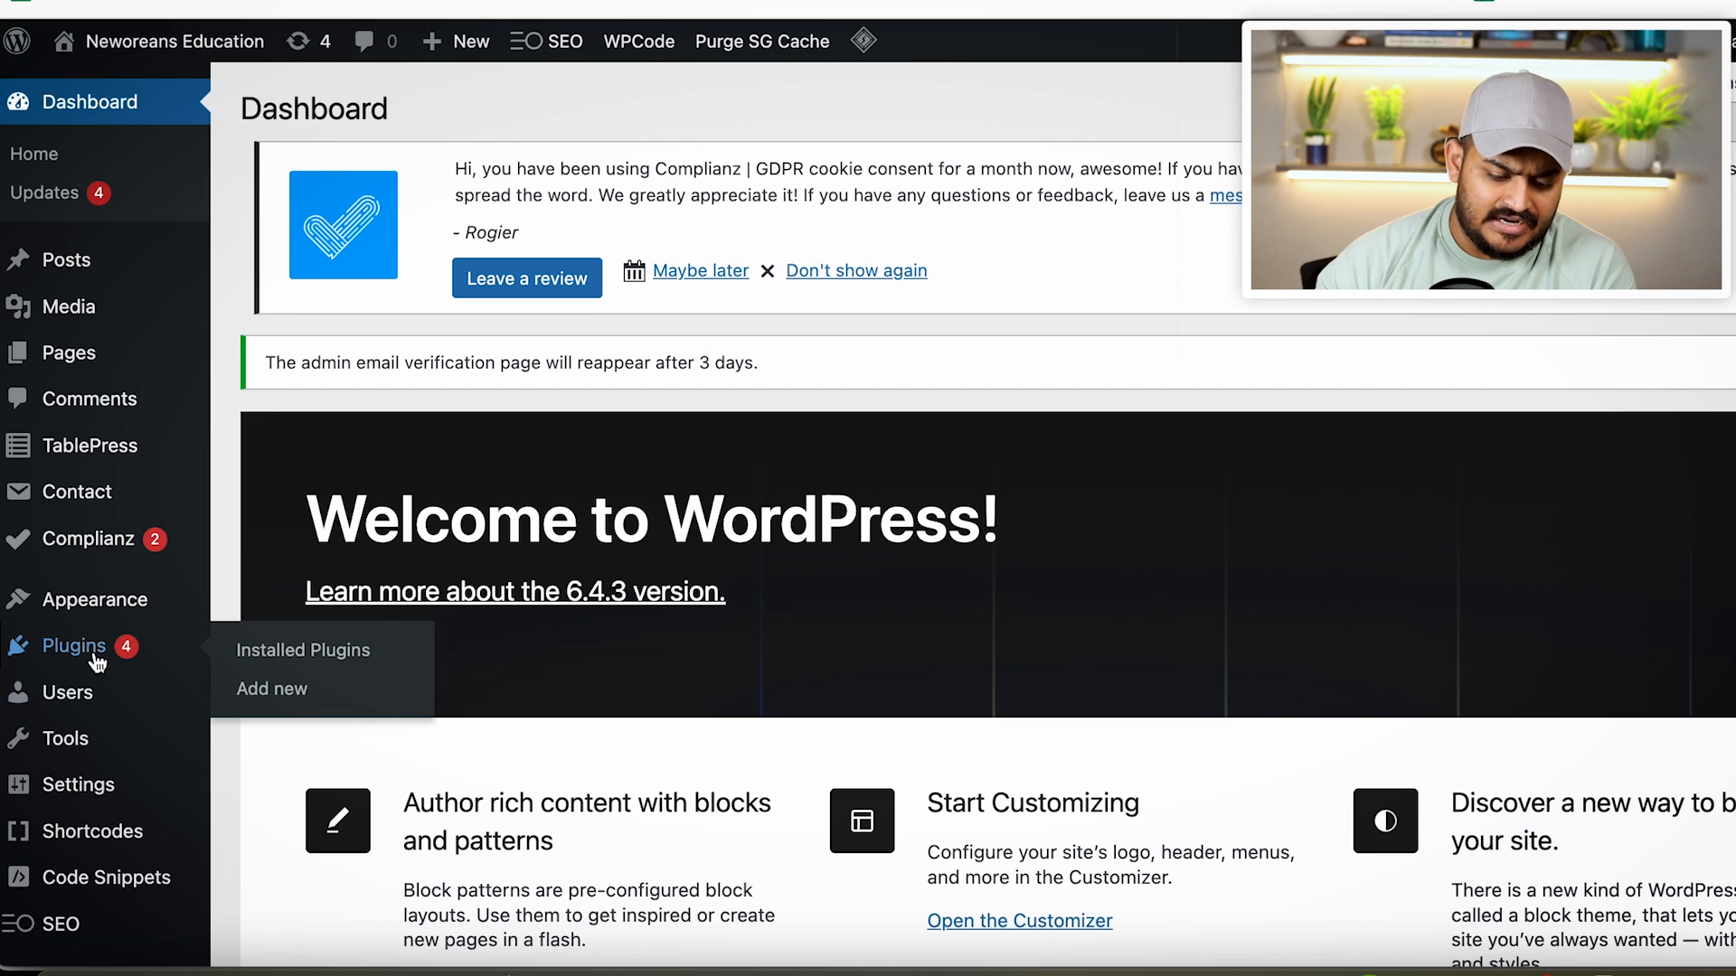
pyautogui.click(253, 692)
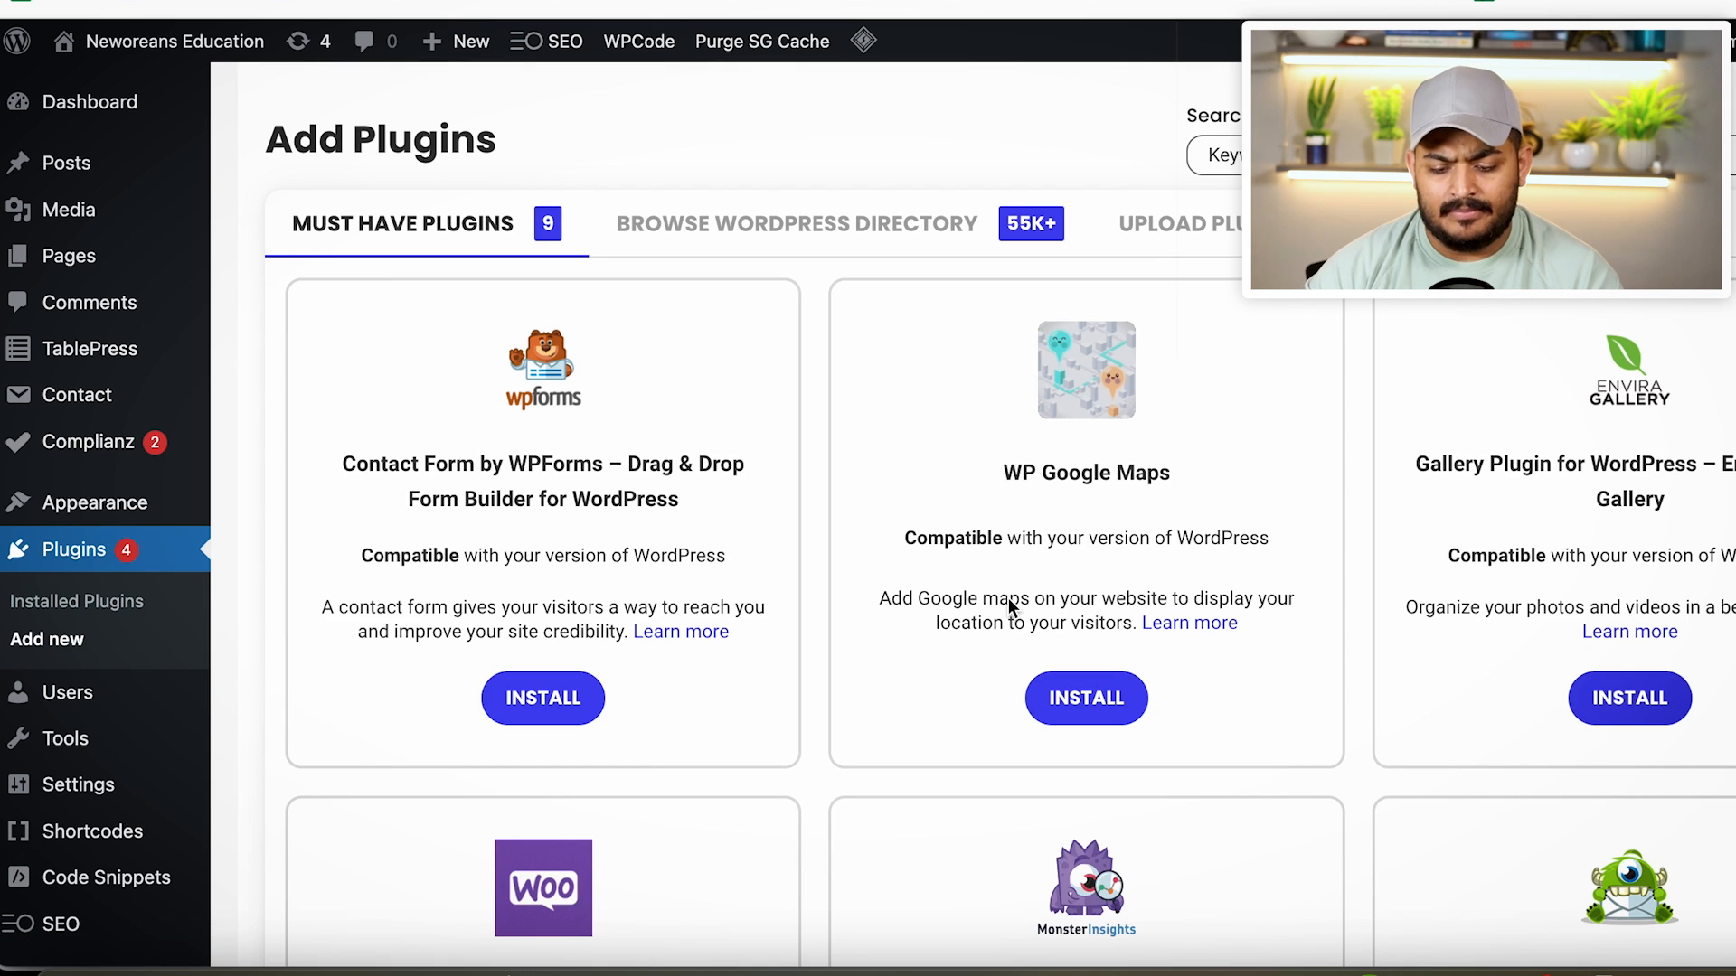
pyautogui.click(1199, 224)
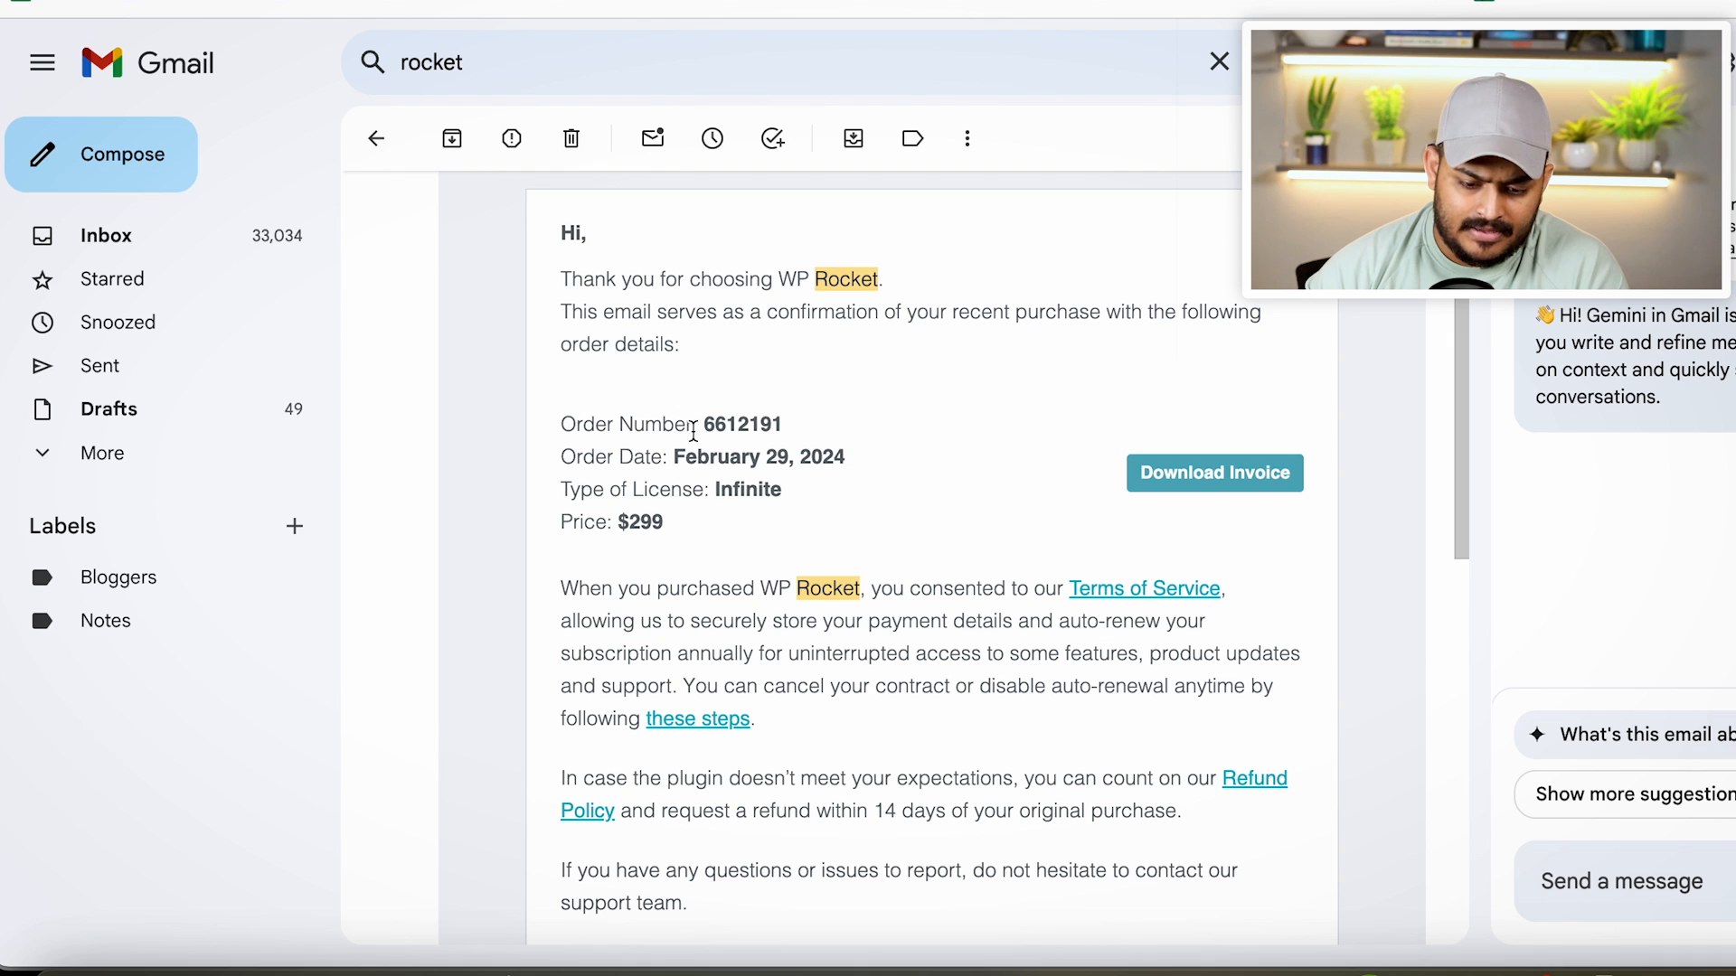
# In Gmail, check the price and order date in the WP Rocket purchase confirmation
pyautogui.moveTo(676, 519); pyautogui.dragTo(640, 515)
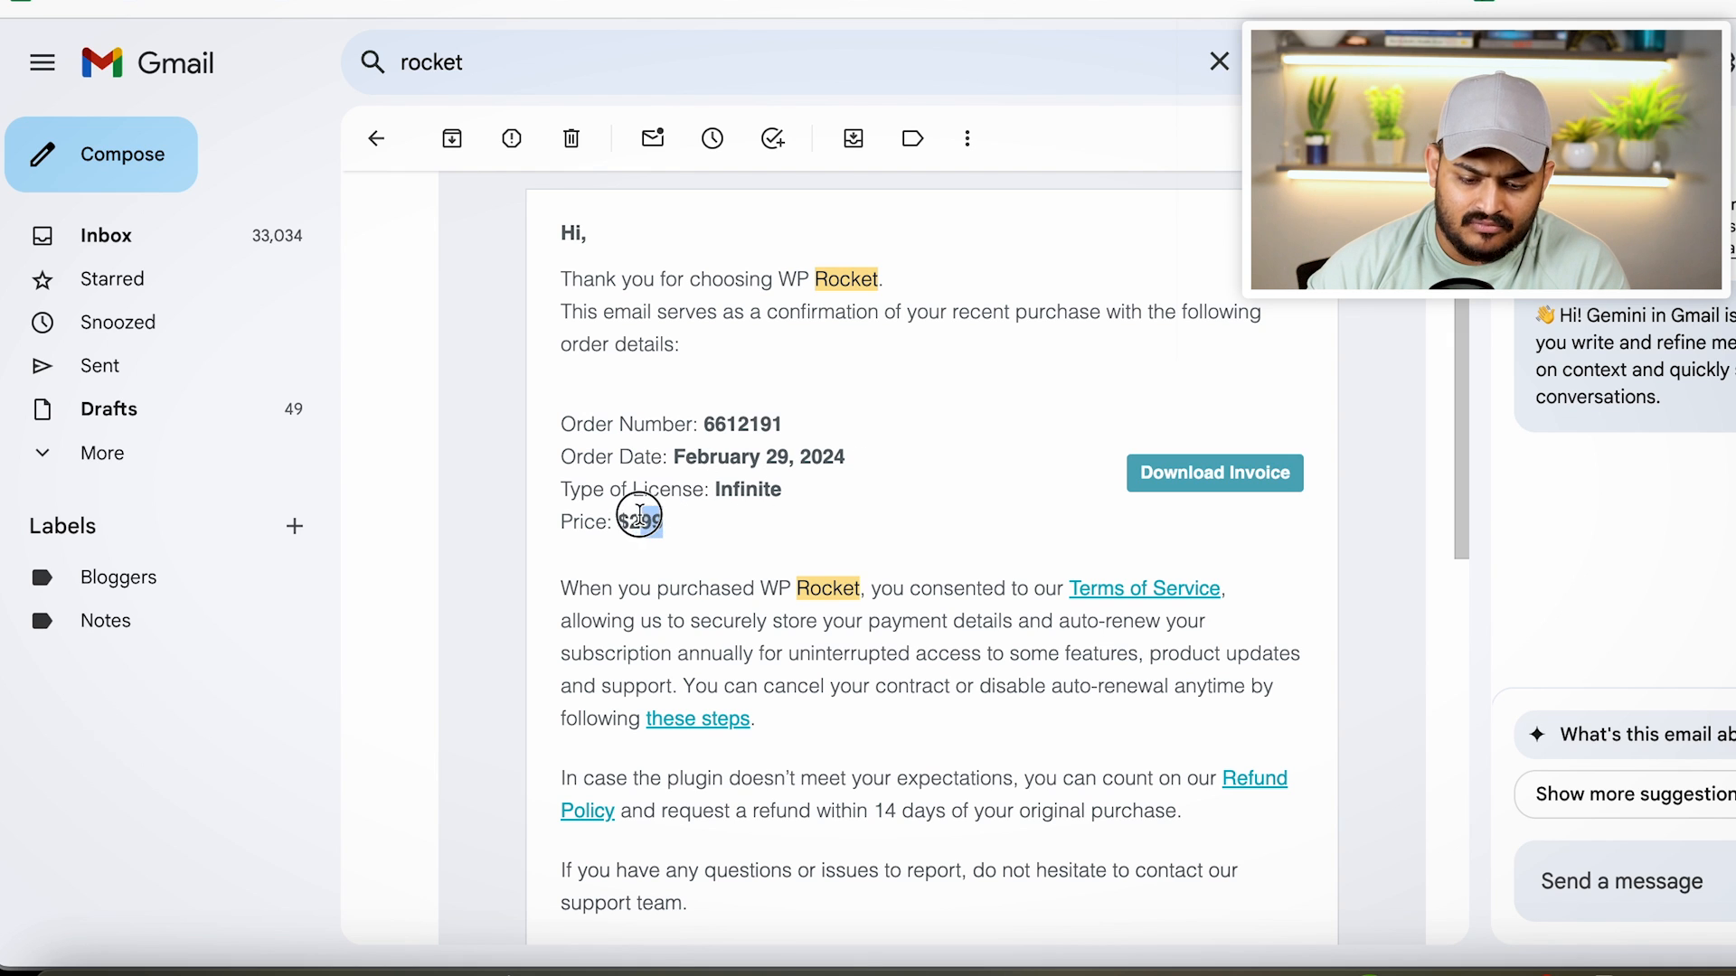
pyautogui.moveTo(764, 456); pyautogui.dragTo(828, 459)
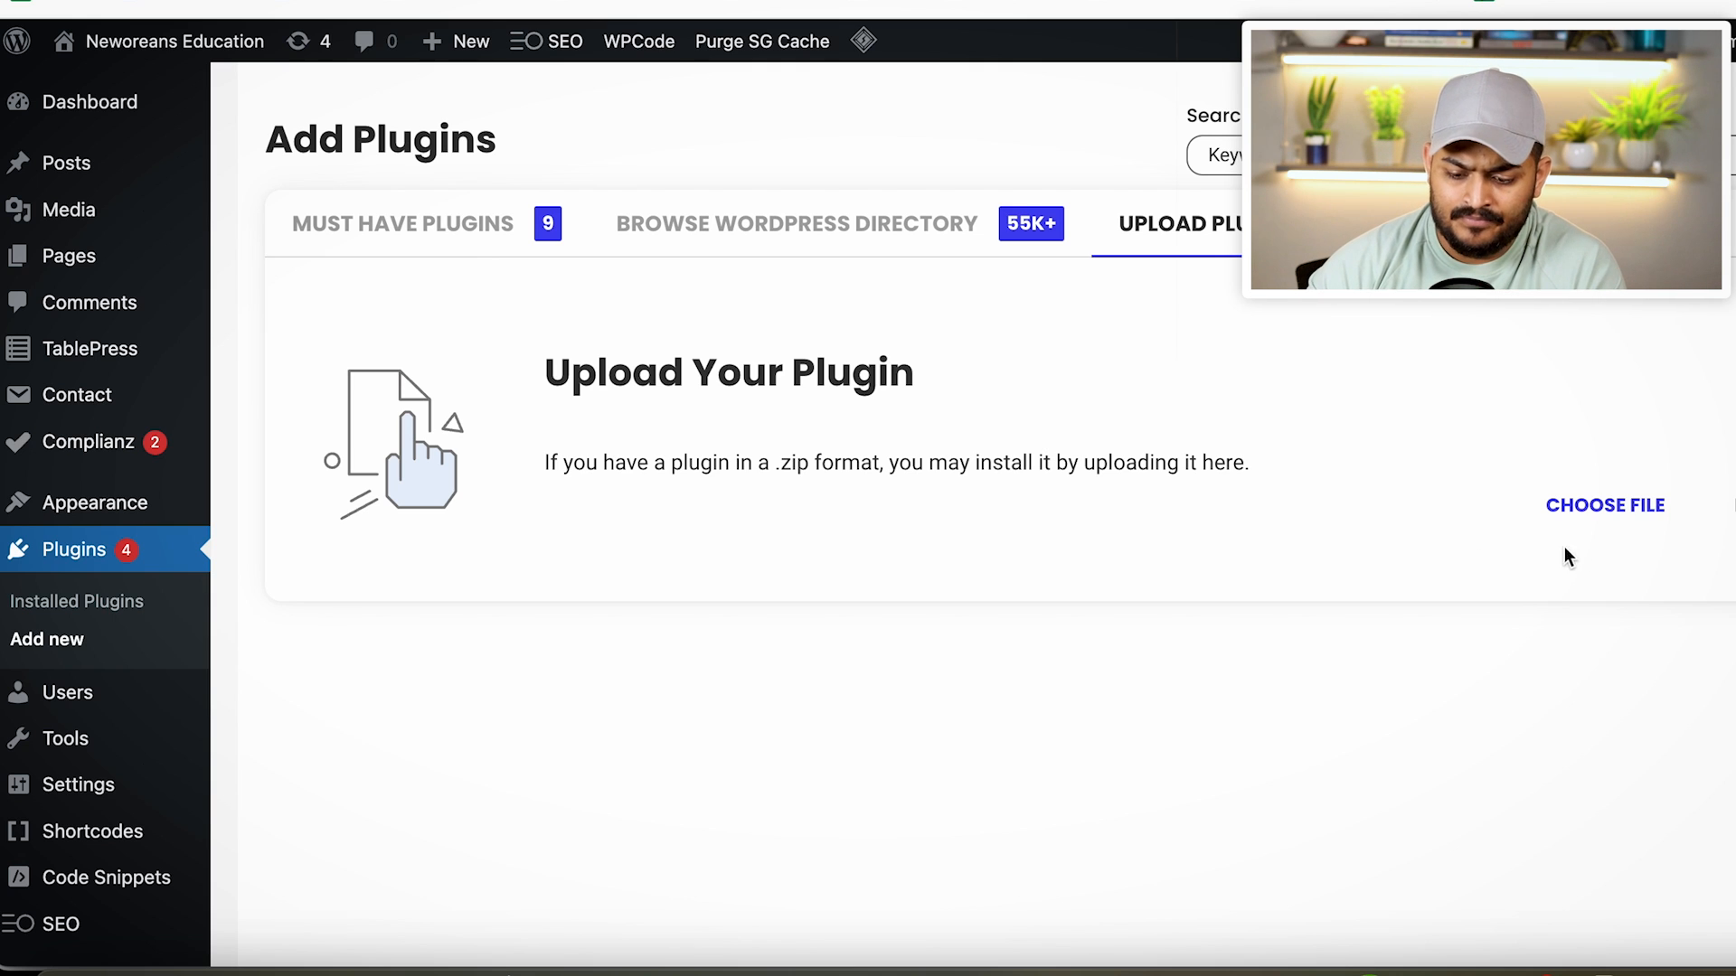
# Back in WordPress, upload wp-rocket_3.15.9 (2).zip, then install and activate the plugin
pyautogui.click(1606, 517)
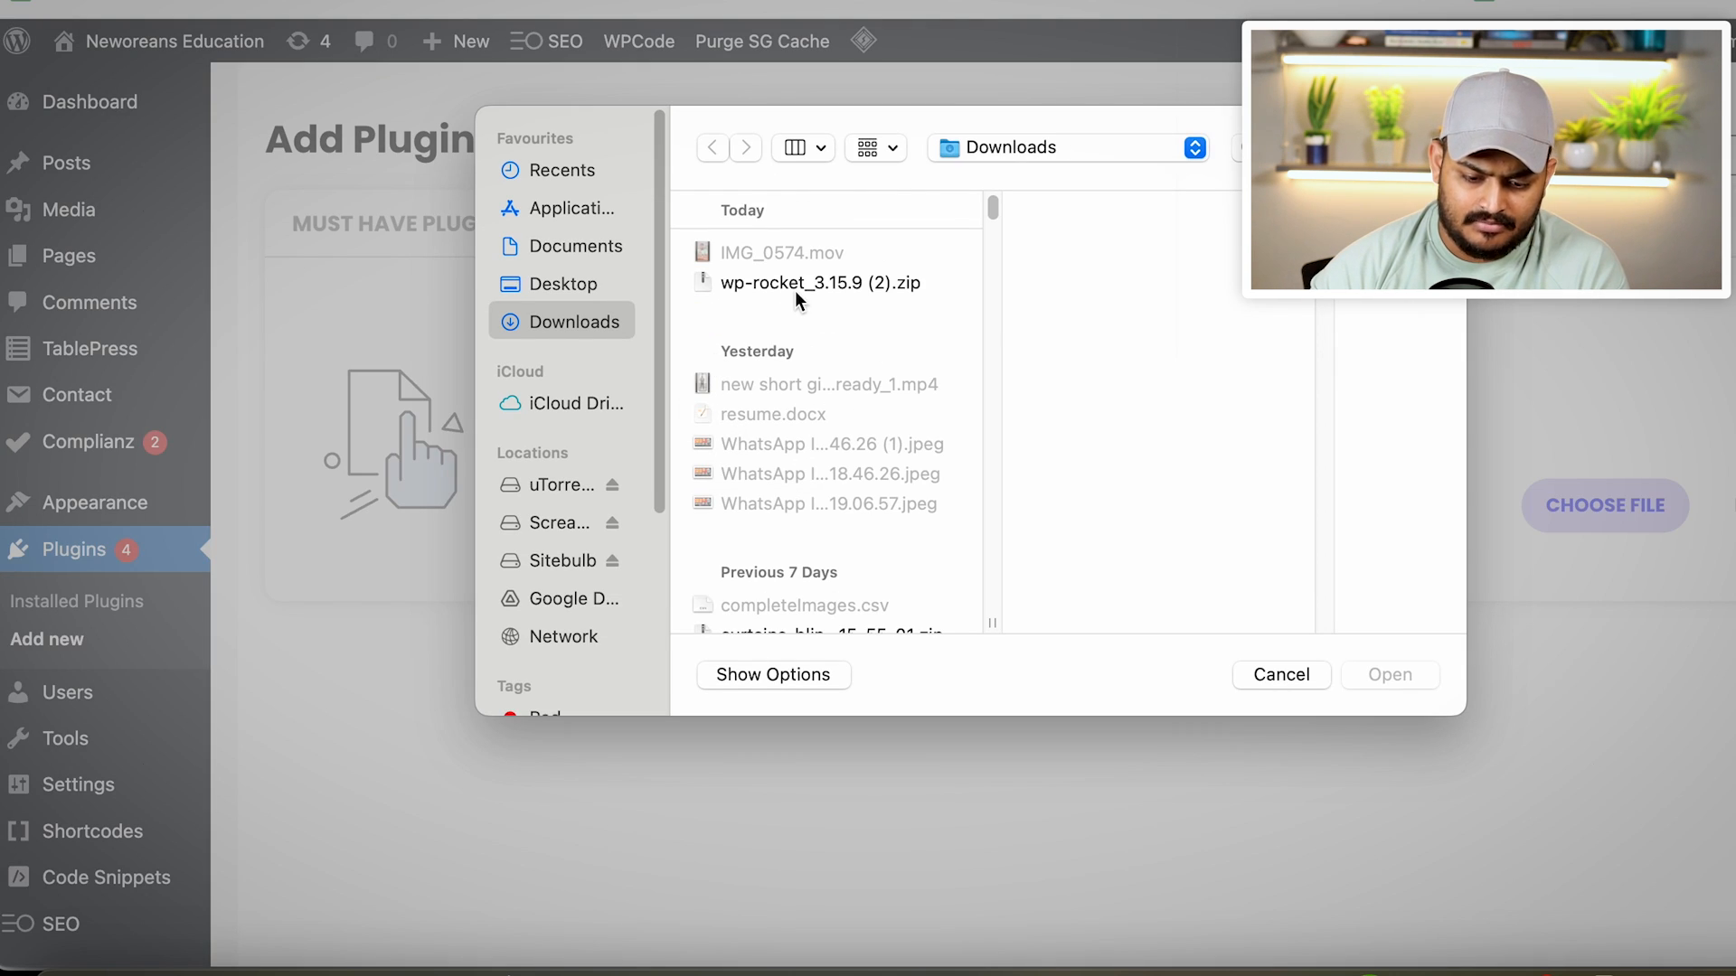
pyautogui.click(794, 284)
pyautogui.click(1391, 689)
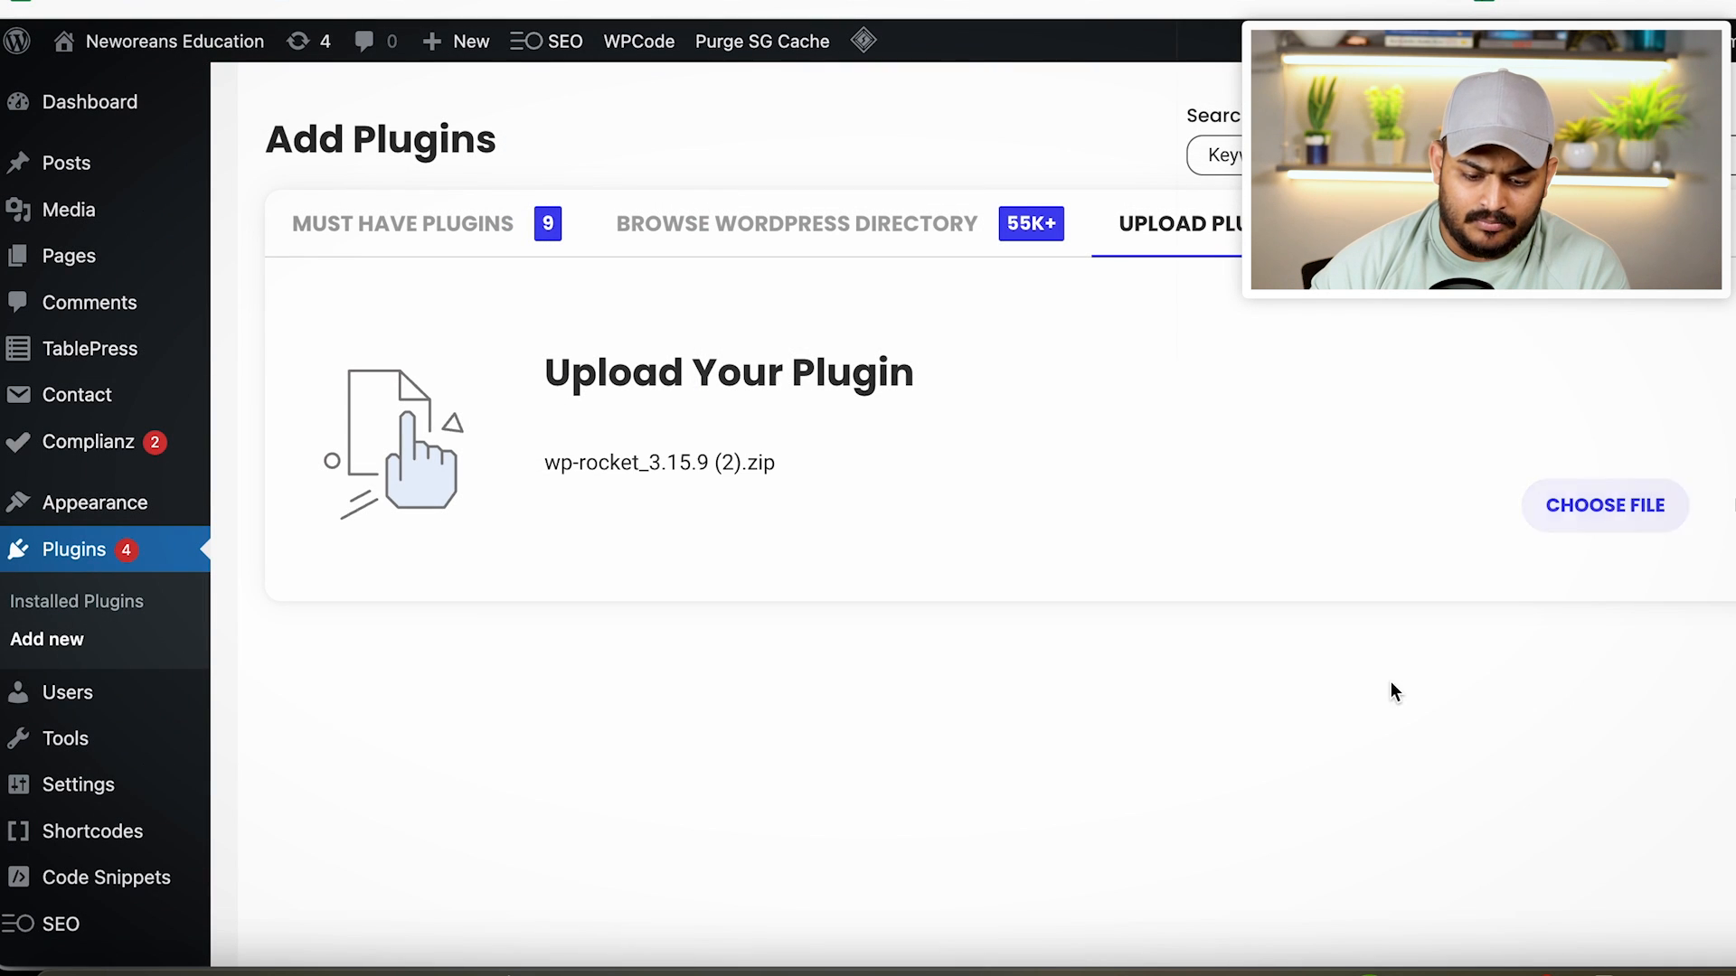
pyautogui.click(1723, 506)
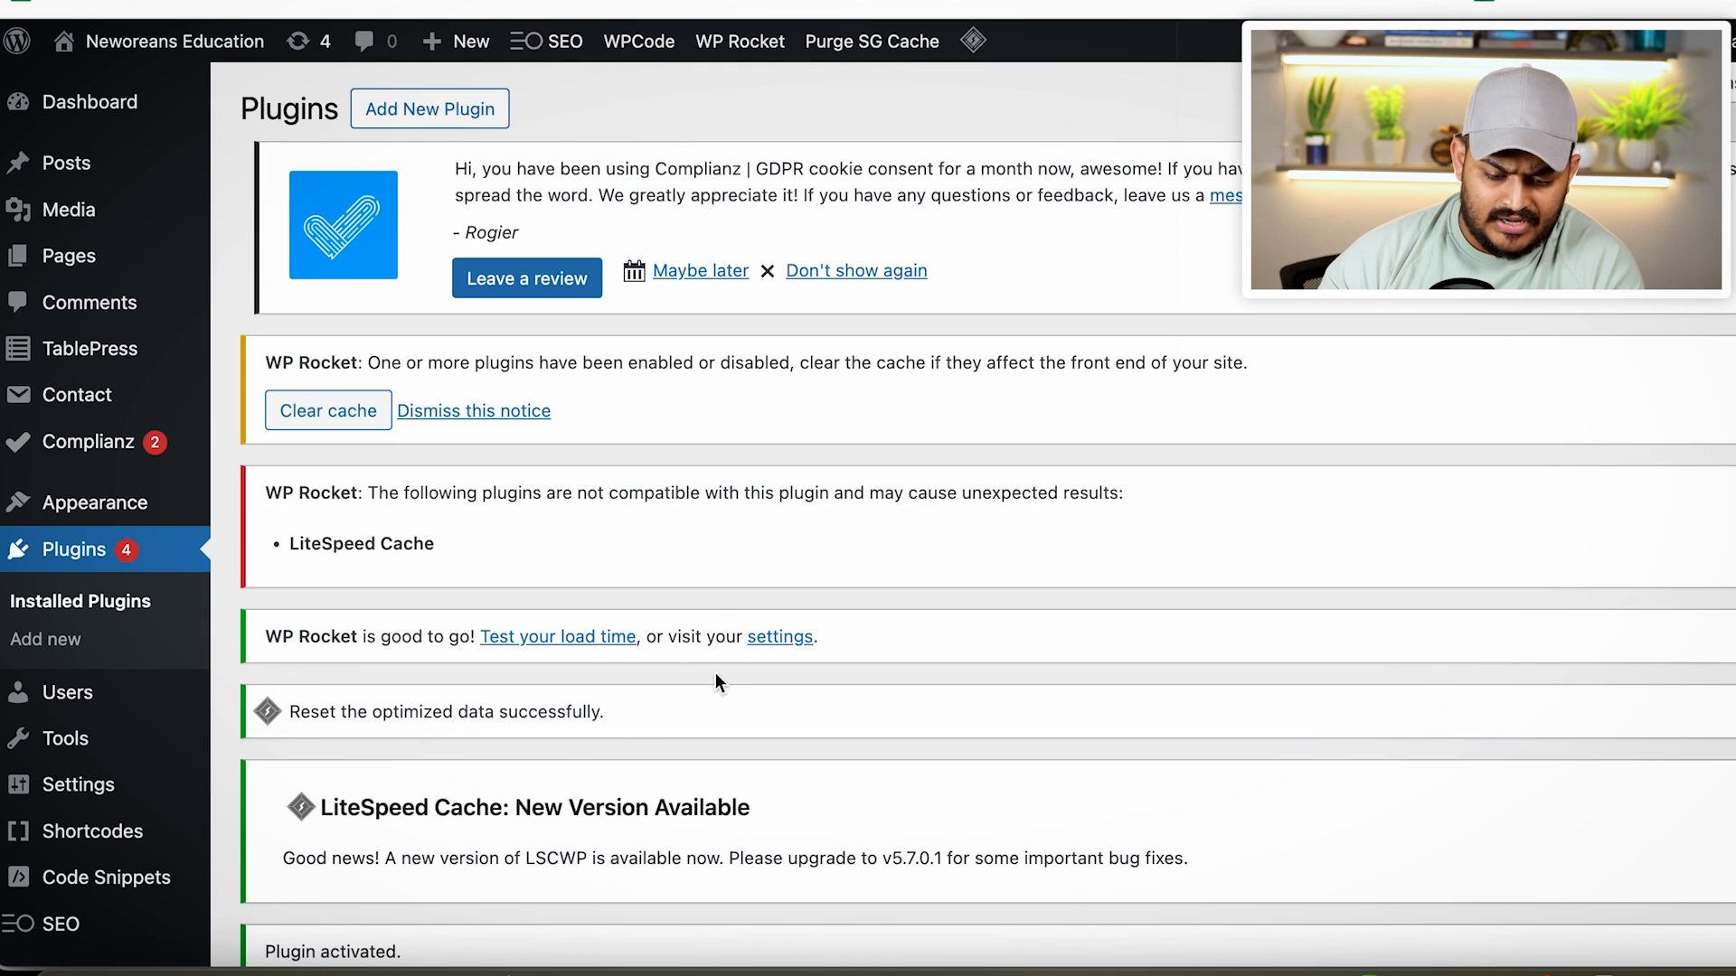
# Open the WP Rocket settings and check the license type in the account information
pyautogui.click(763, 639)
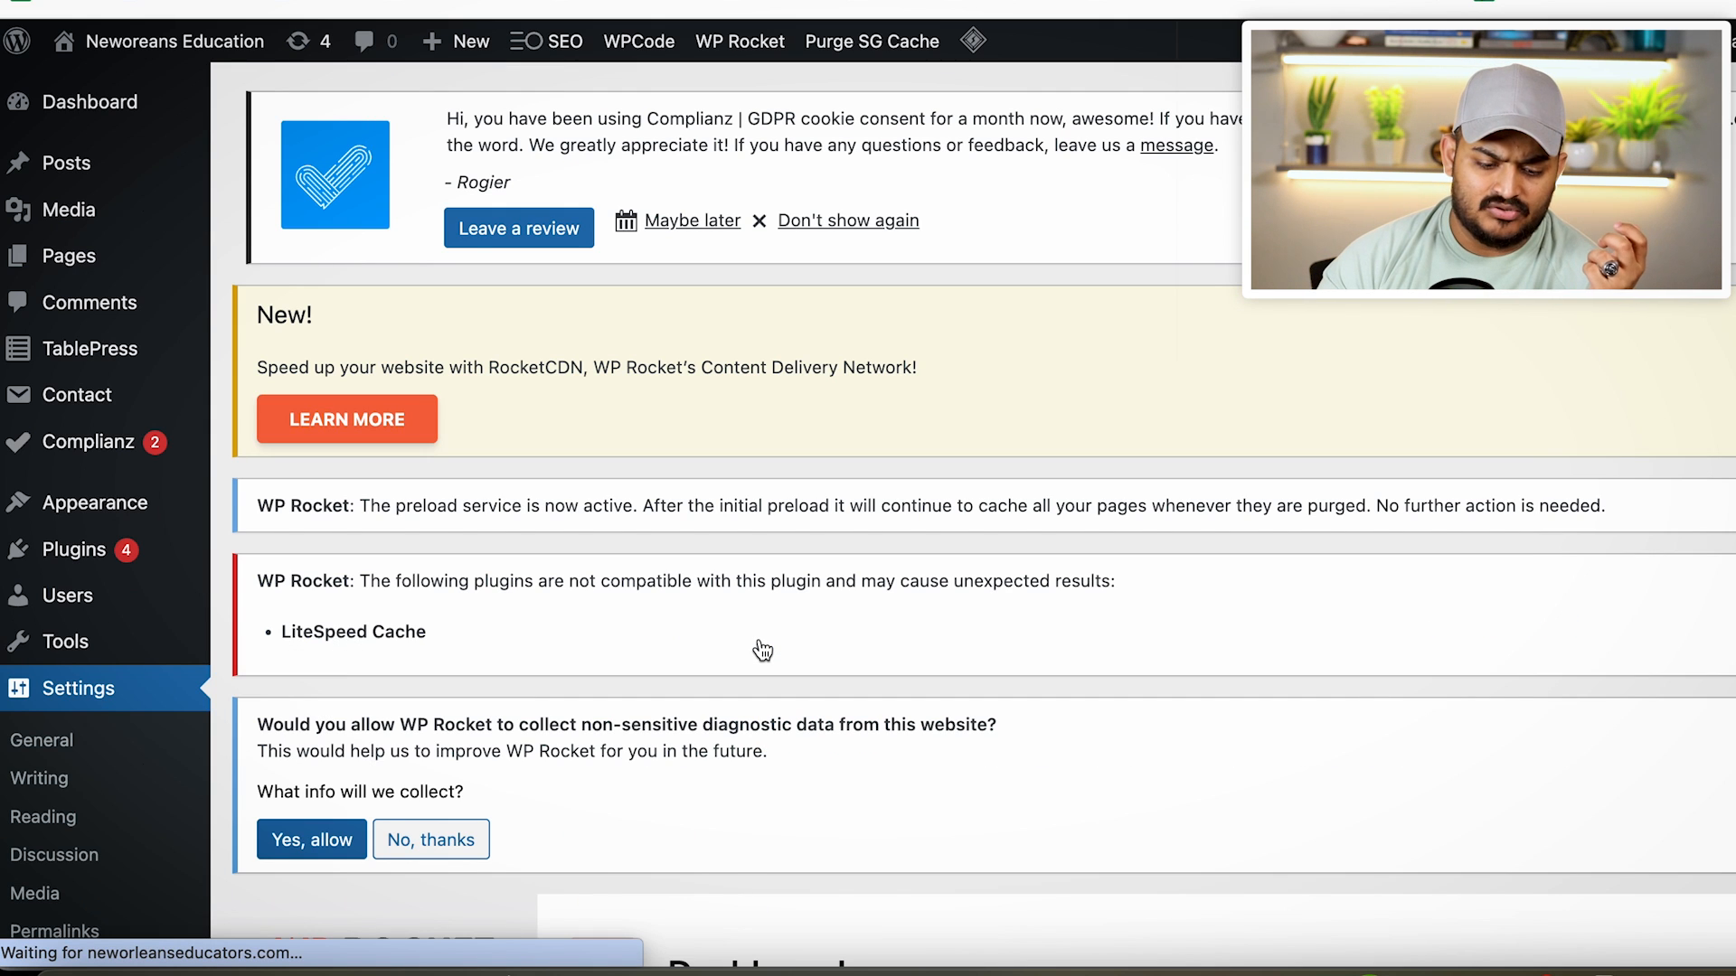
pyautogui.scroll(-10, 763, 650)
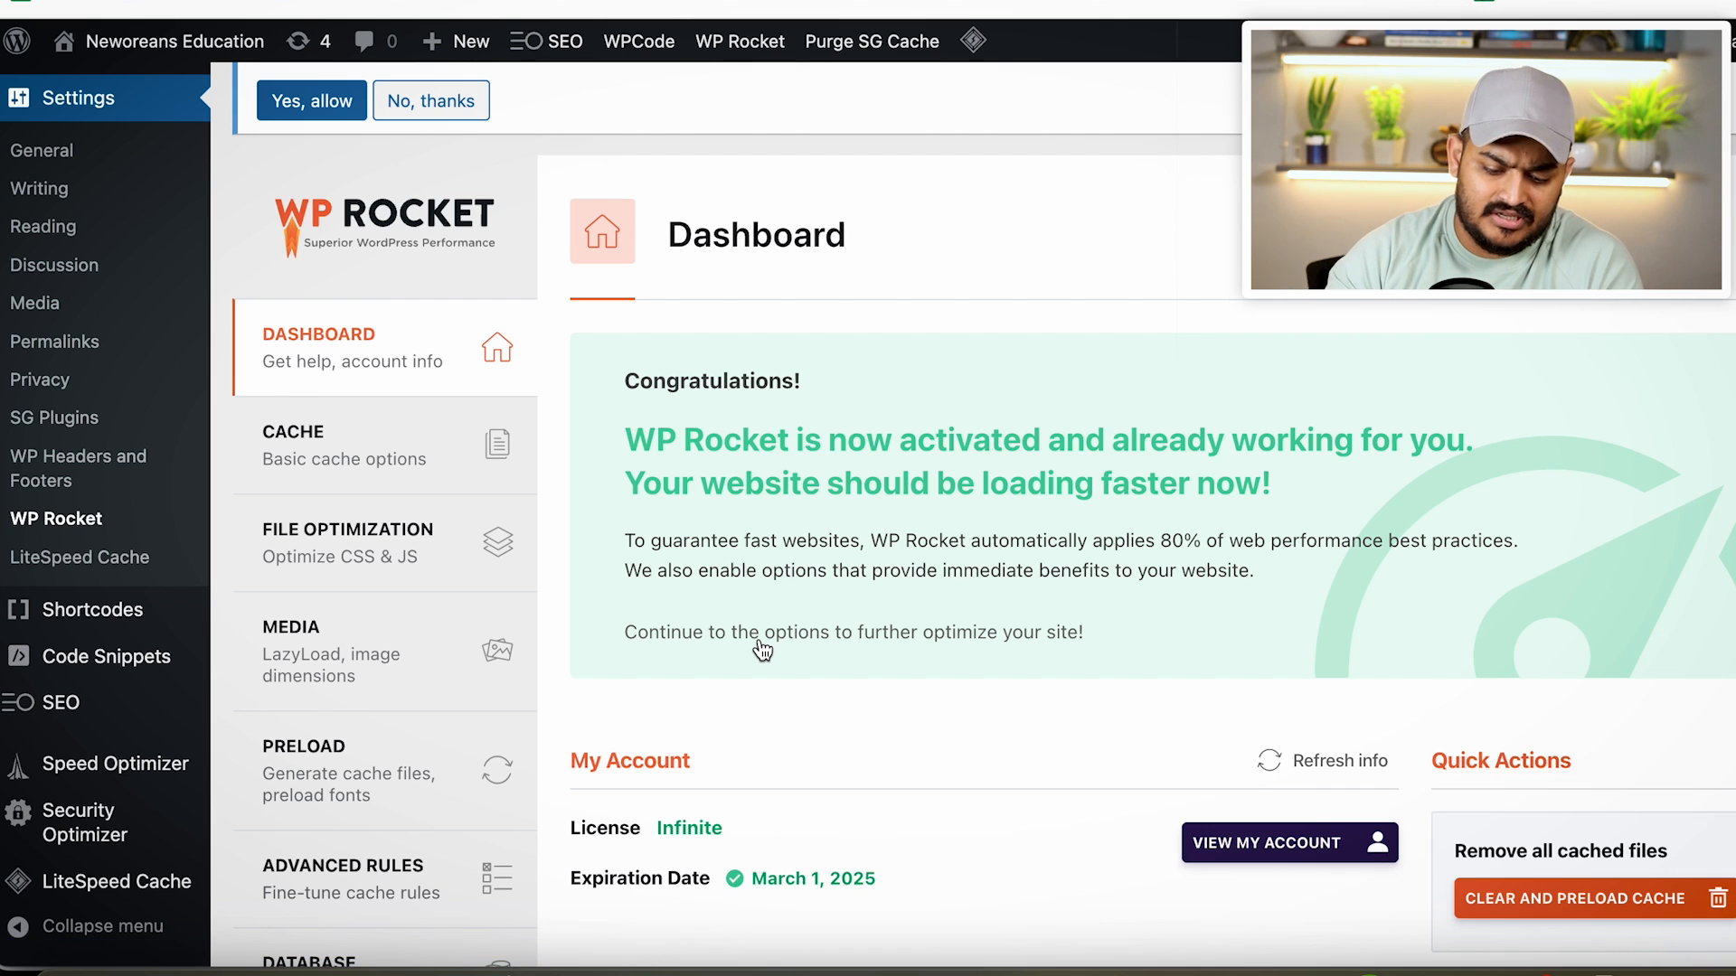
pyautogui.scroll(-2, 763, 650)
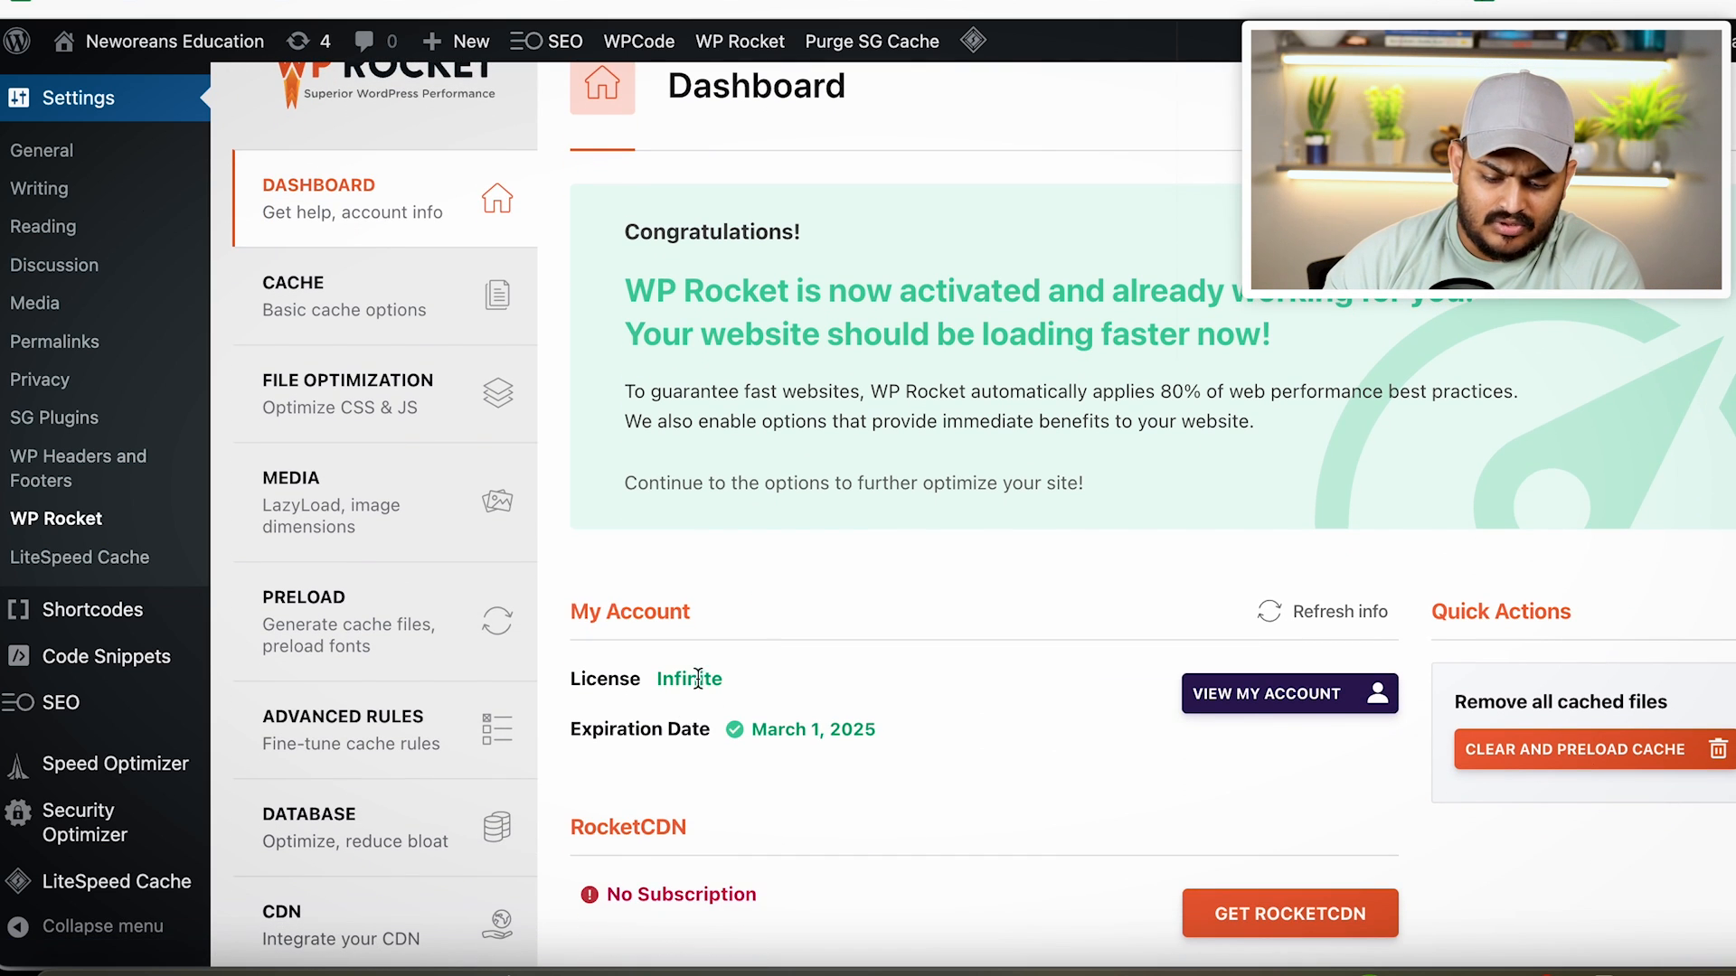
pyautogui.moveTo(657, 686); pyautogui.dragTo(724, 691)
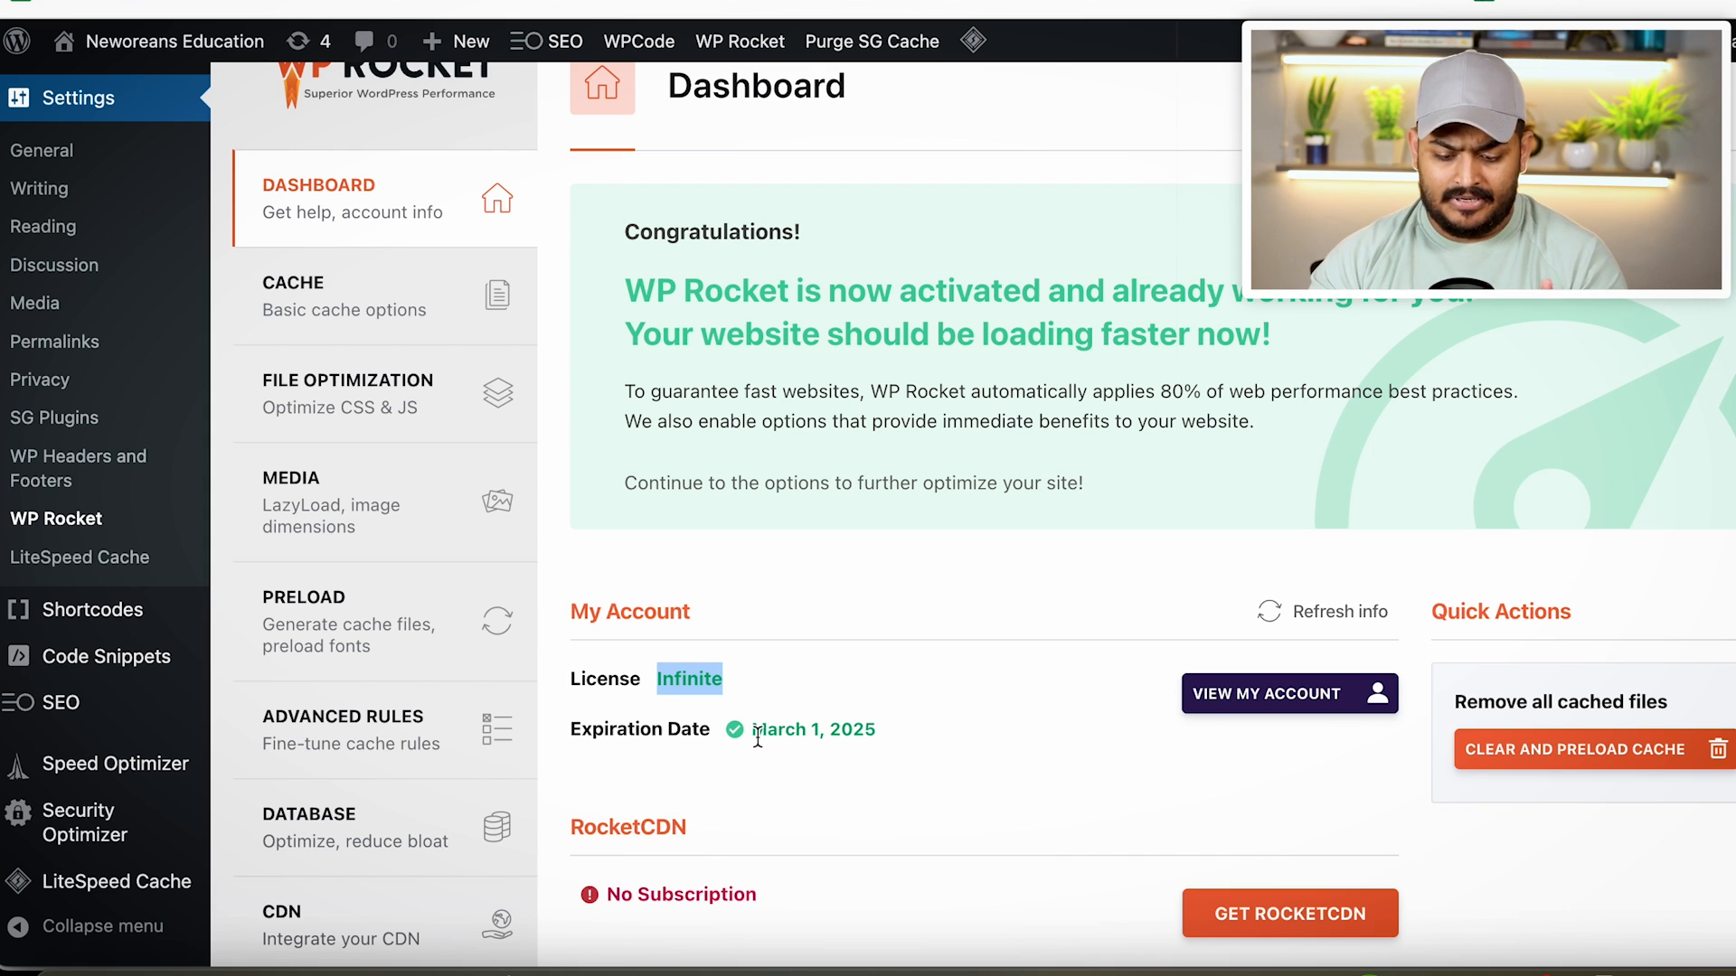
# In the Cache settings, enable separate cache files for mobile devices and caching for logged-in WordPress users, and save the changes
pyautogui.click(430, 324)
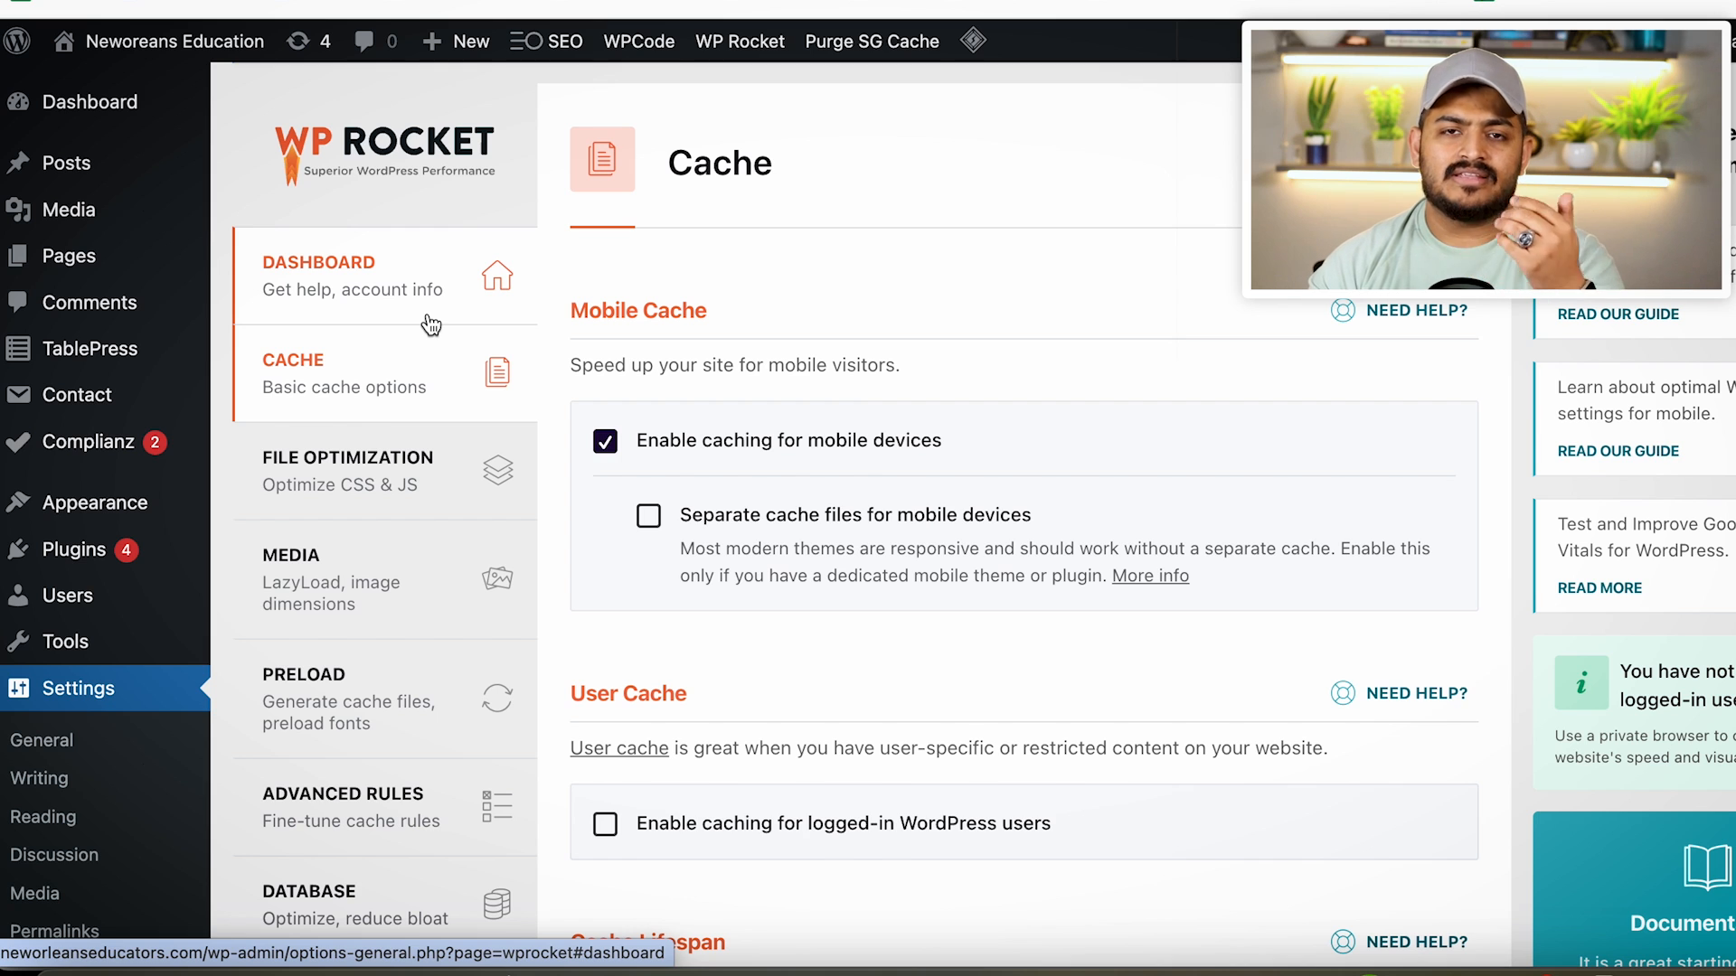
pyautogui.click(657, 524)
pyautogui.scroll(-3, 693, 676)
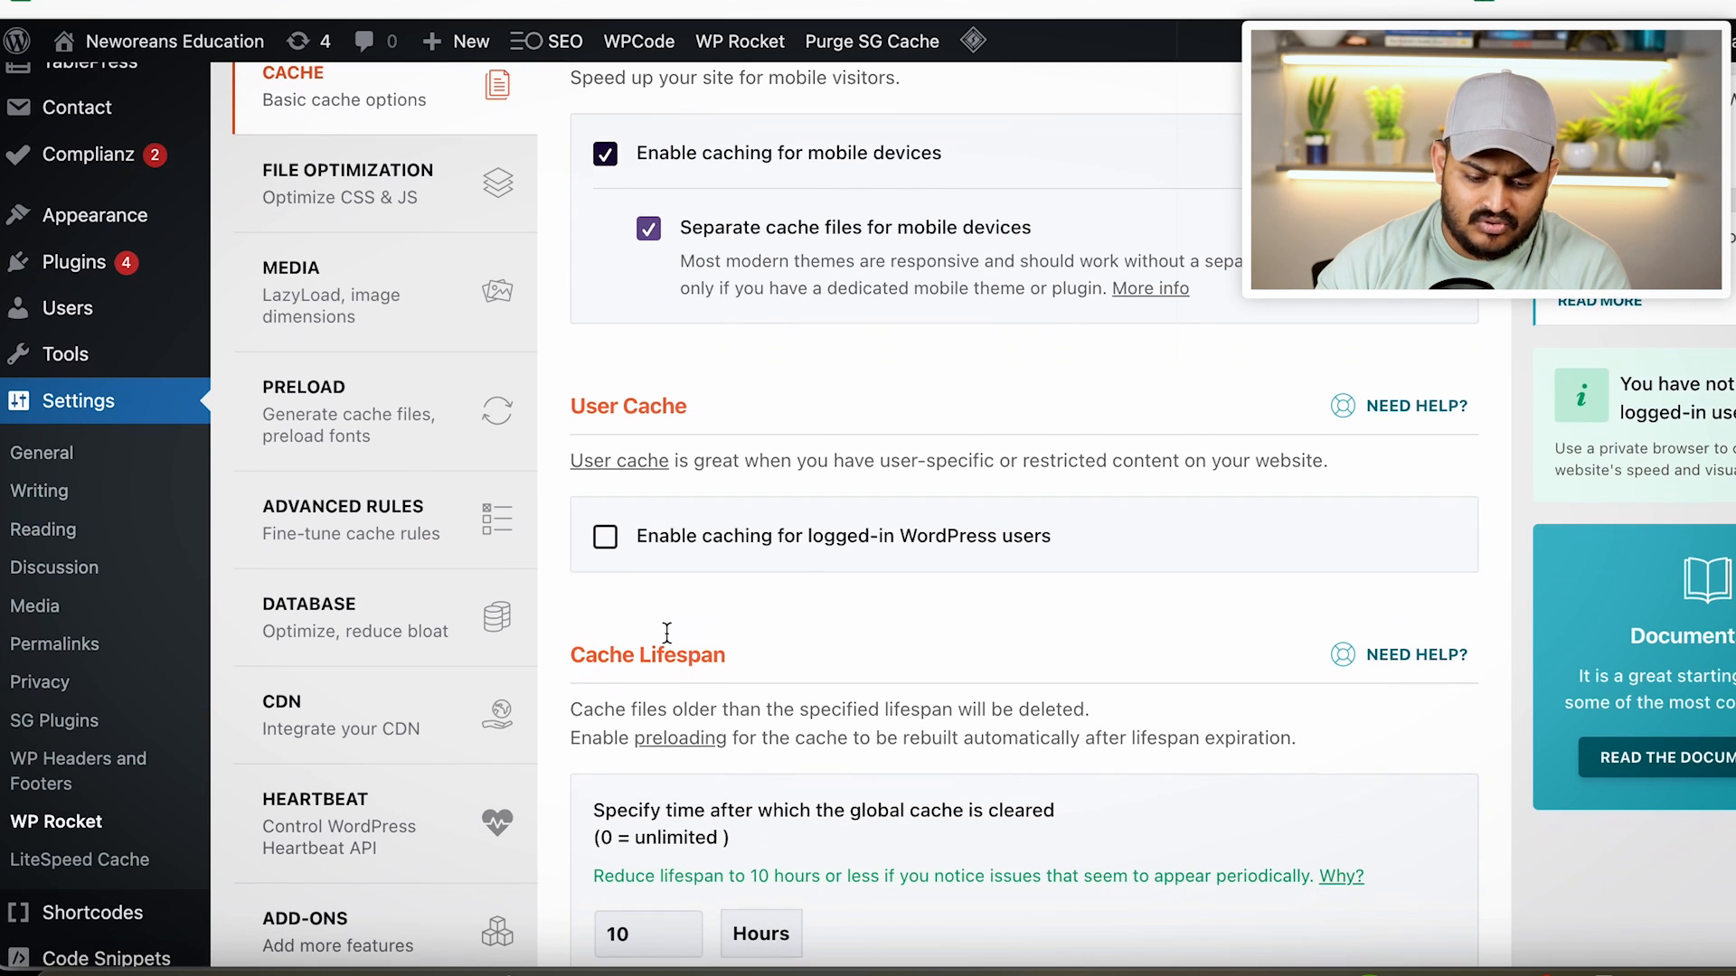
pyautogui.click(613, 553)
pyautogui.scroll(-6, 701, 710)
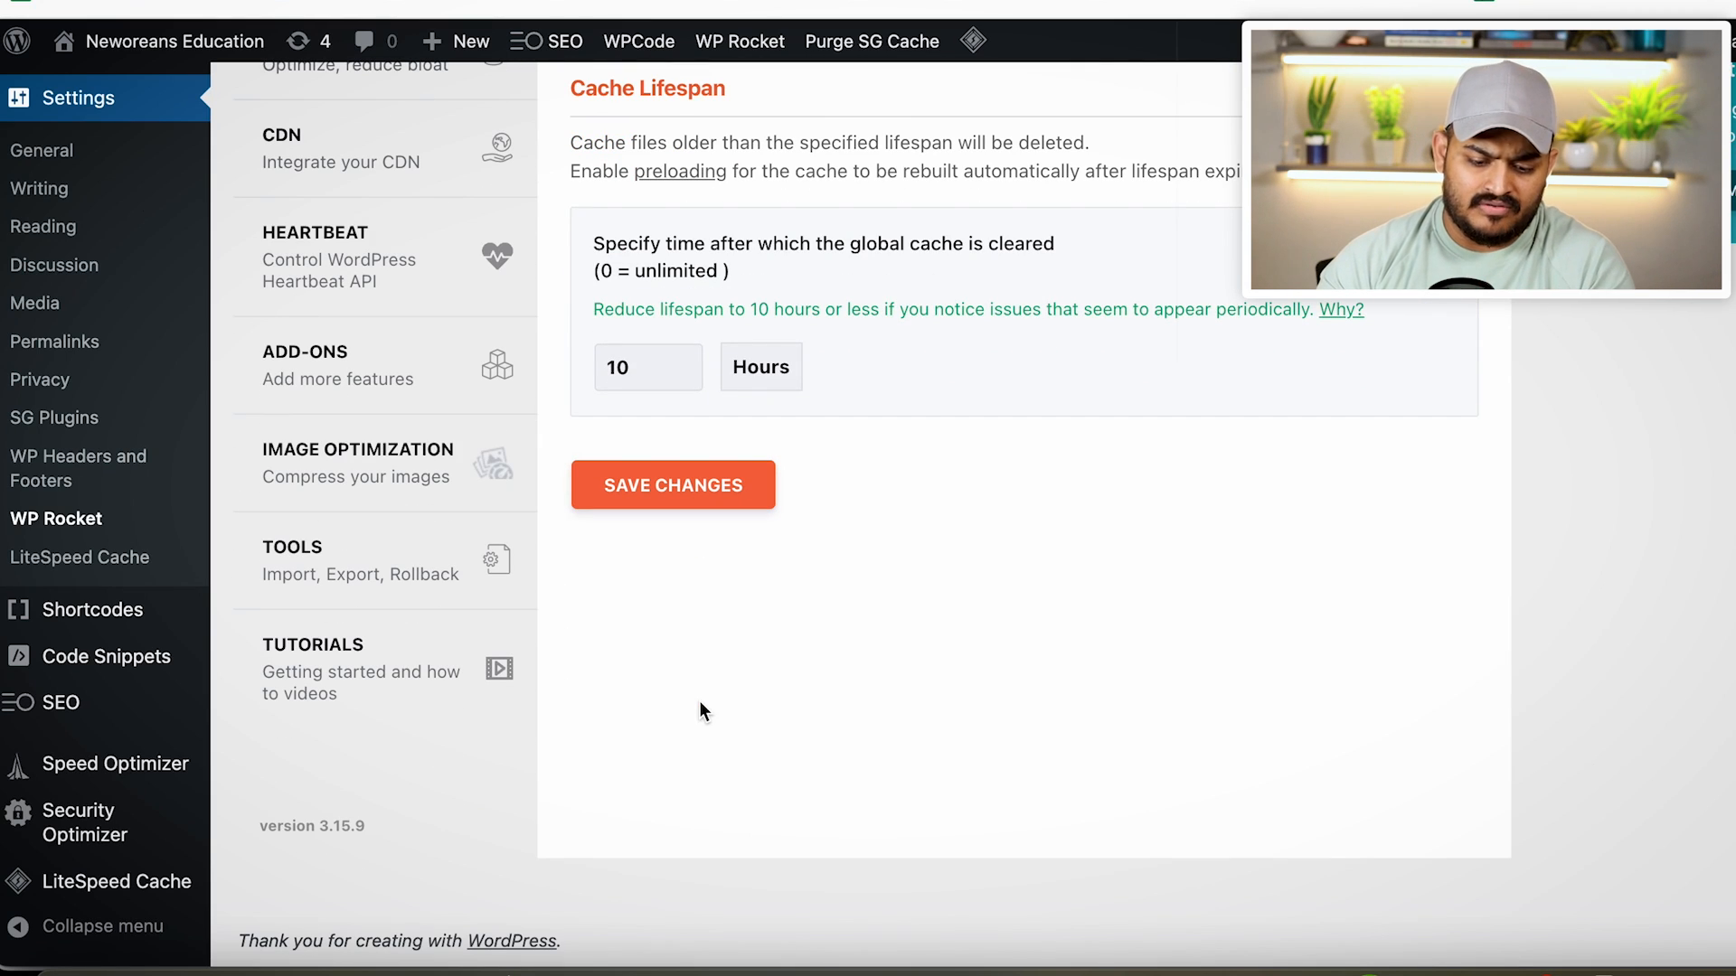
pyautogui.click(644, 499)
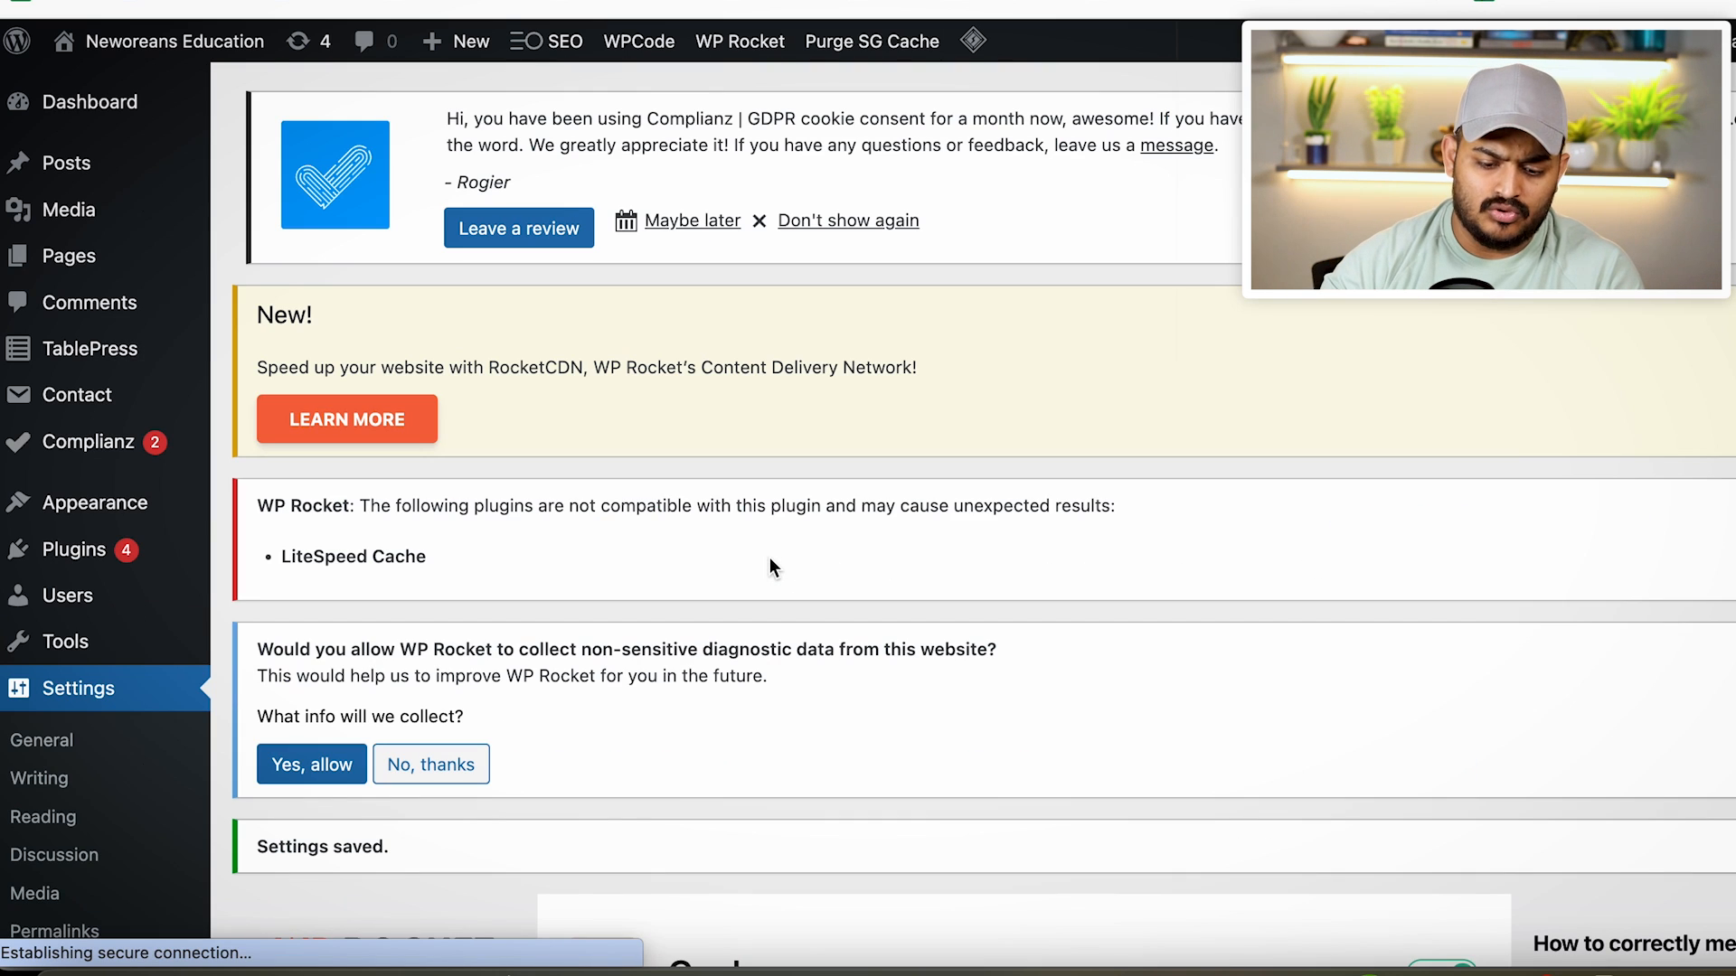
# Open the File Optimization settings and activate minification of CSS files
pyautogui.scroll(-8, 649, 660)
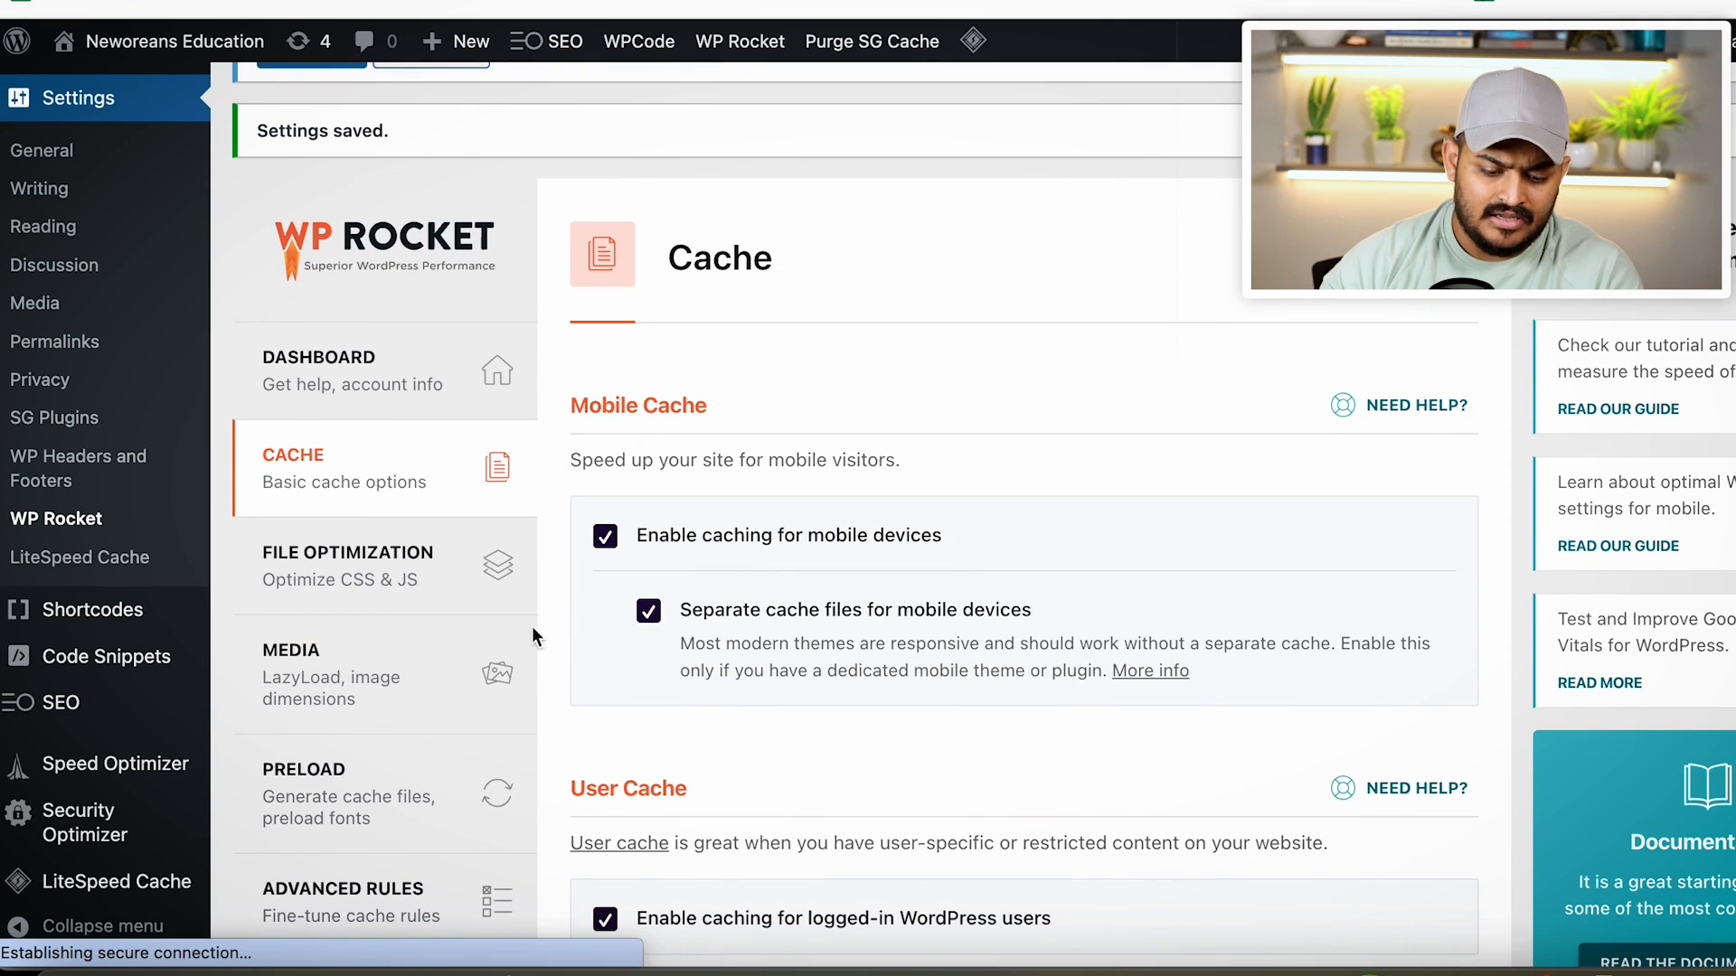
pyautogui.click(407, 579)
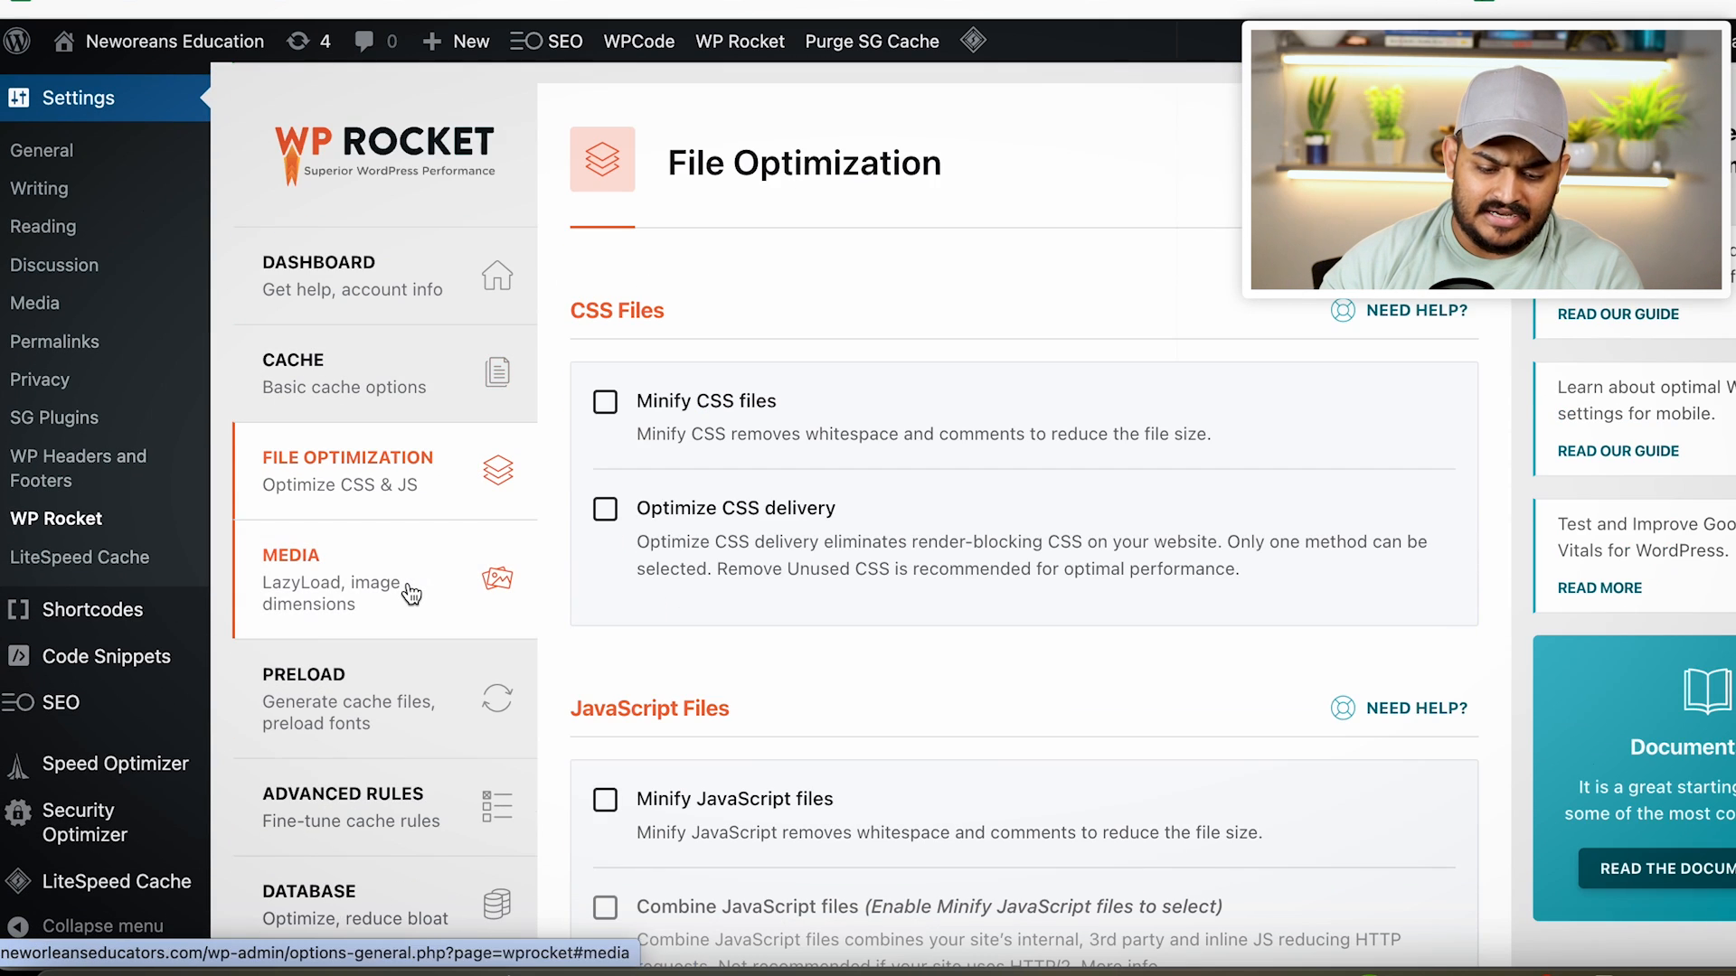
pyautogui.scroll(-1, 644, 398)
pyautogui.click(605, 342)
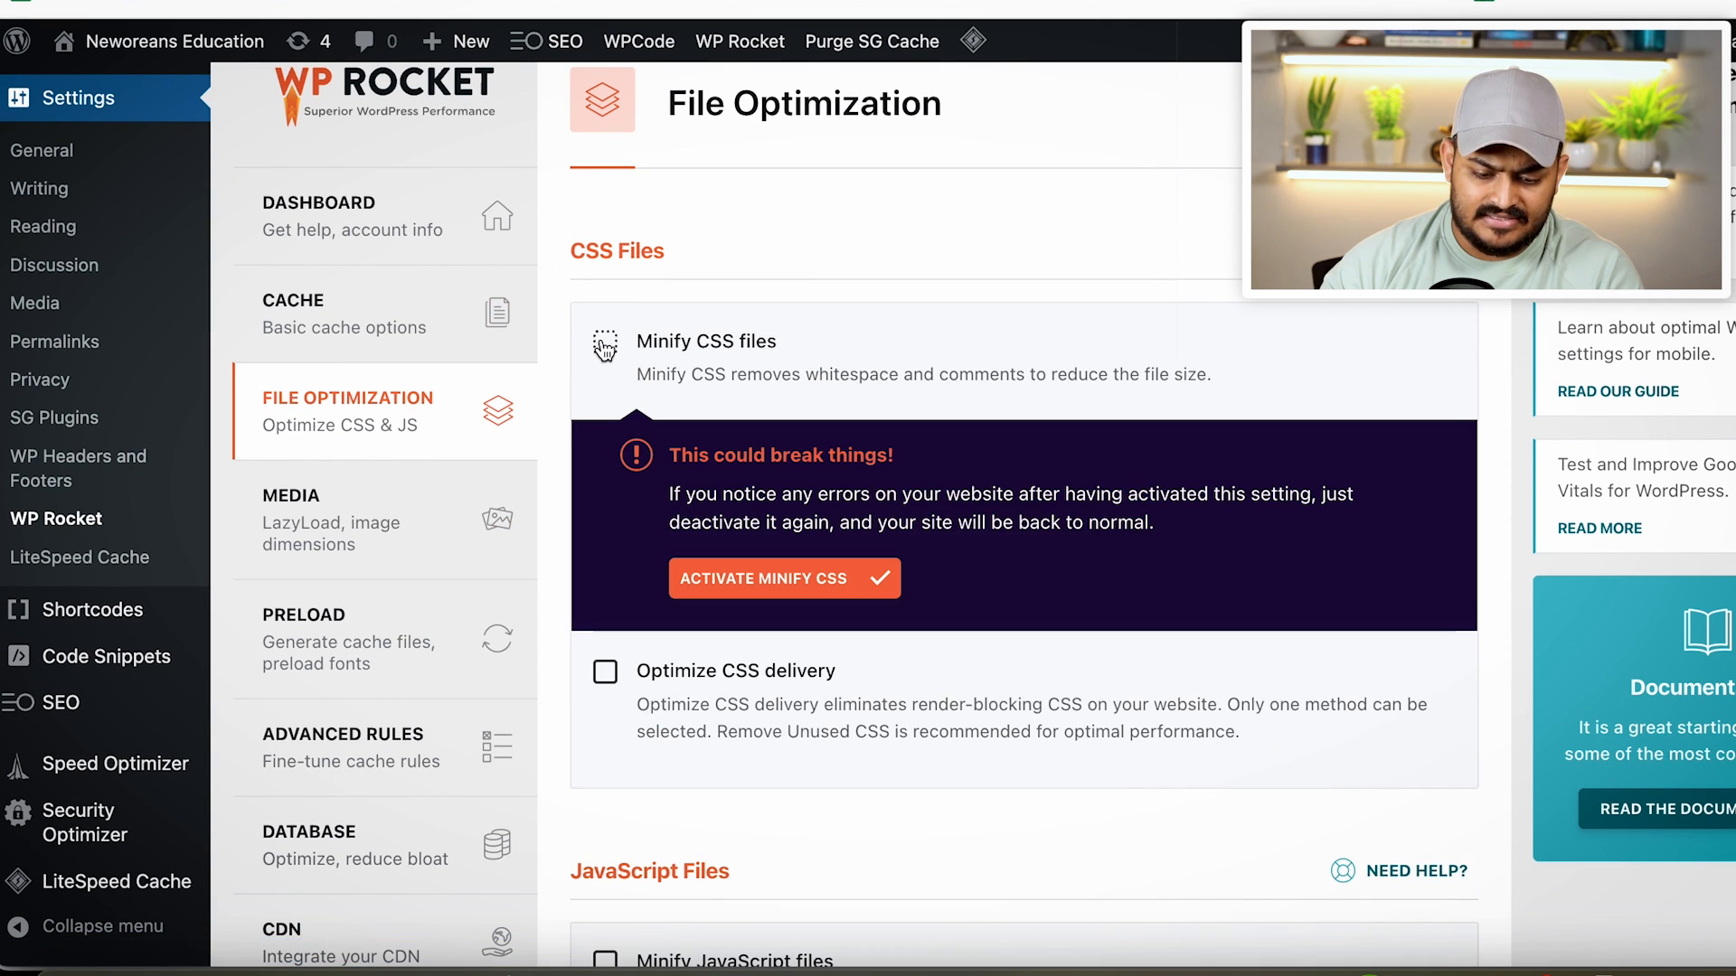
pyautogui.scroll(-1, 621, 463)
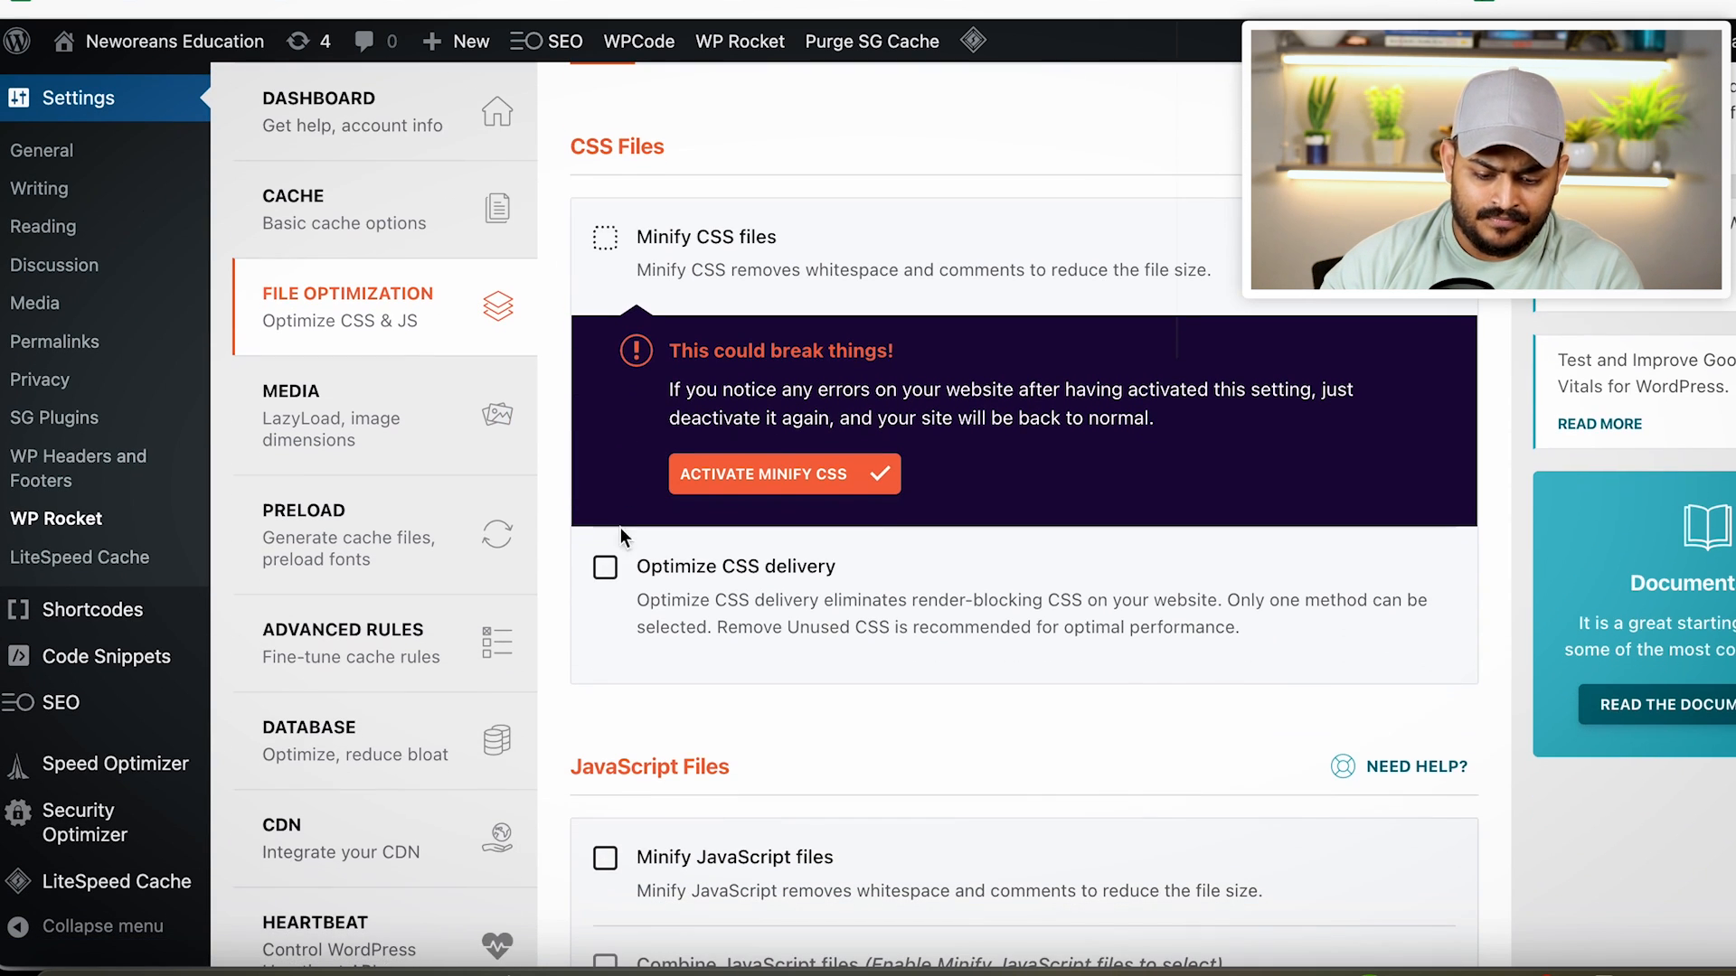
pyautogui.click(726, 477)
pyautogui.scroll(-1, 633, 602)
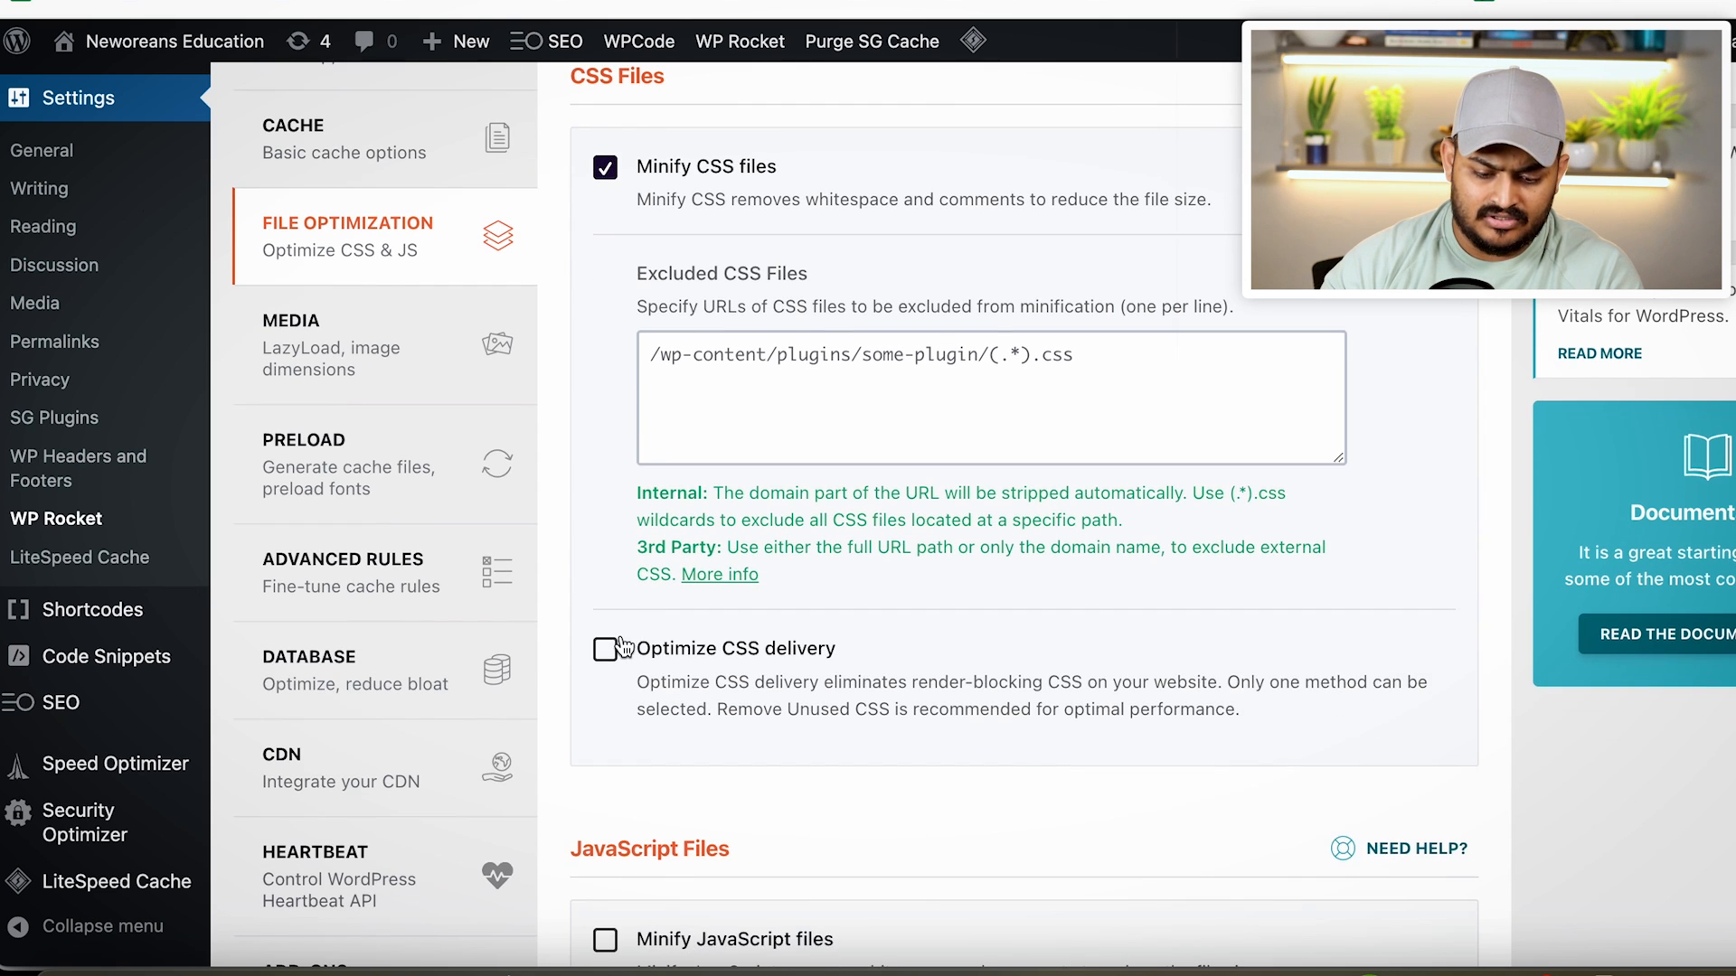
# Enable Optimize CSS delivery with Remove Unused CSS activated, and switch the method to Load CSS Asynchronously
pyautogui.click(605, 651)
pyautogui.scroll(-2, 657, 667)
pyautogui.scroll(-3, 656, 667)
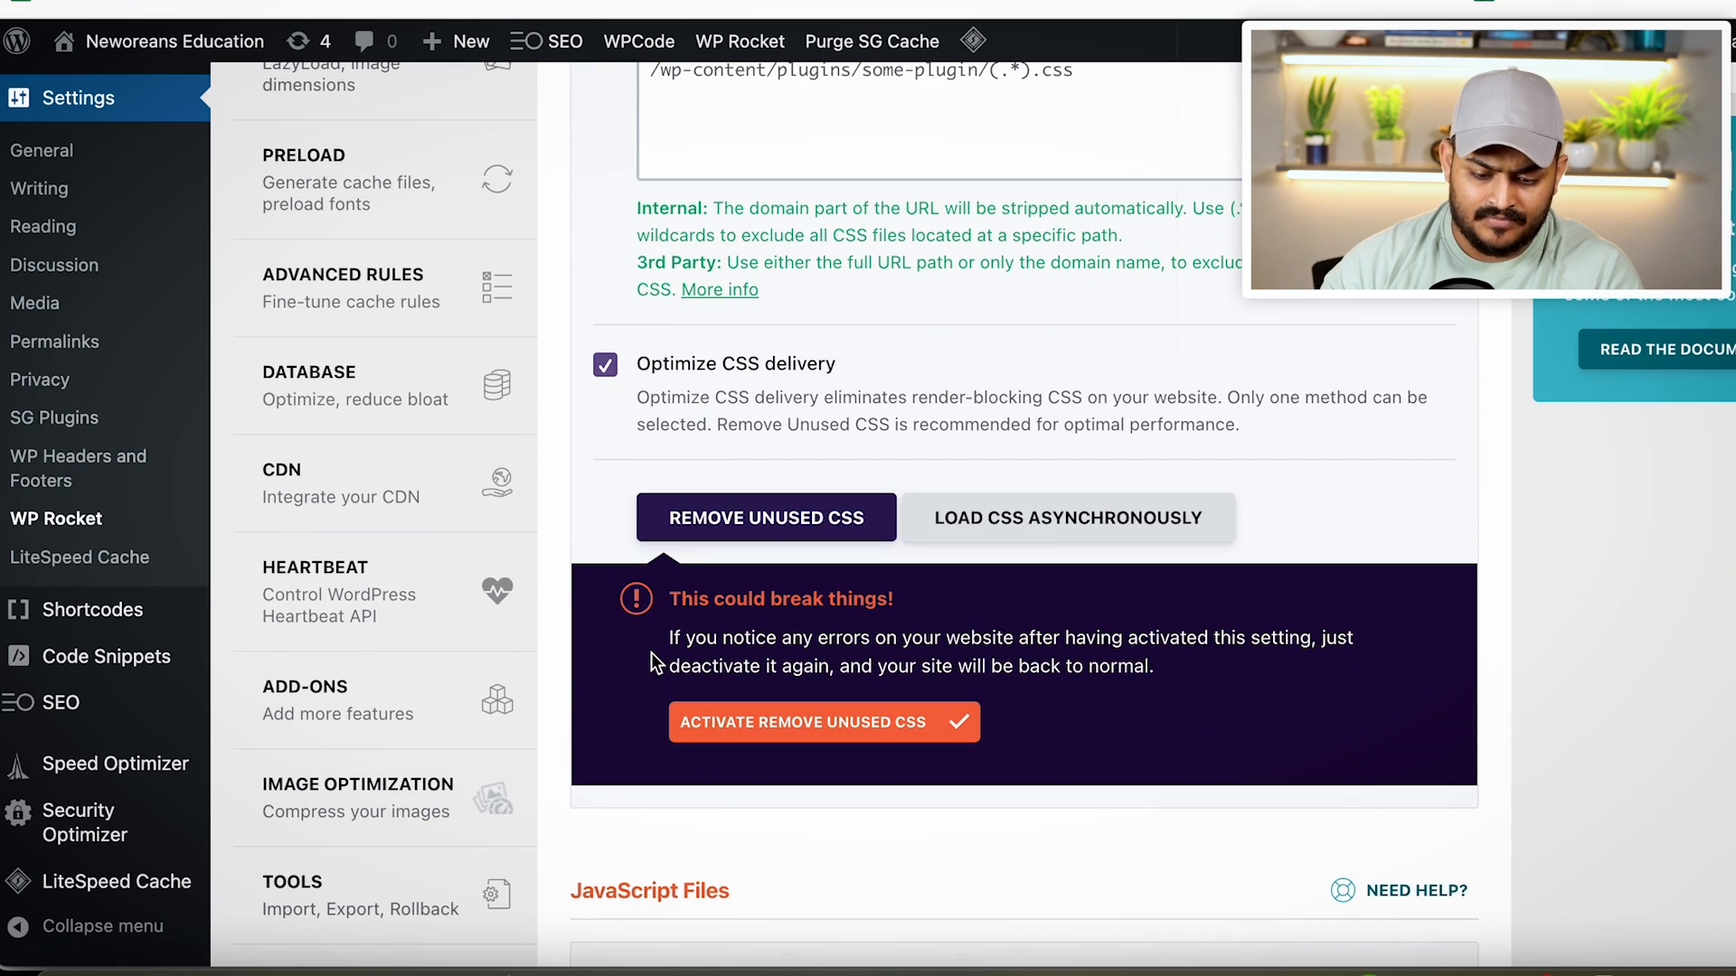
pyautogui.click(715, 728)
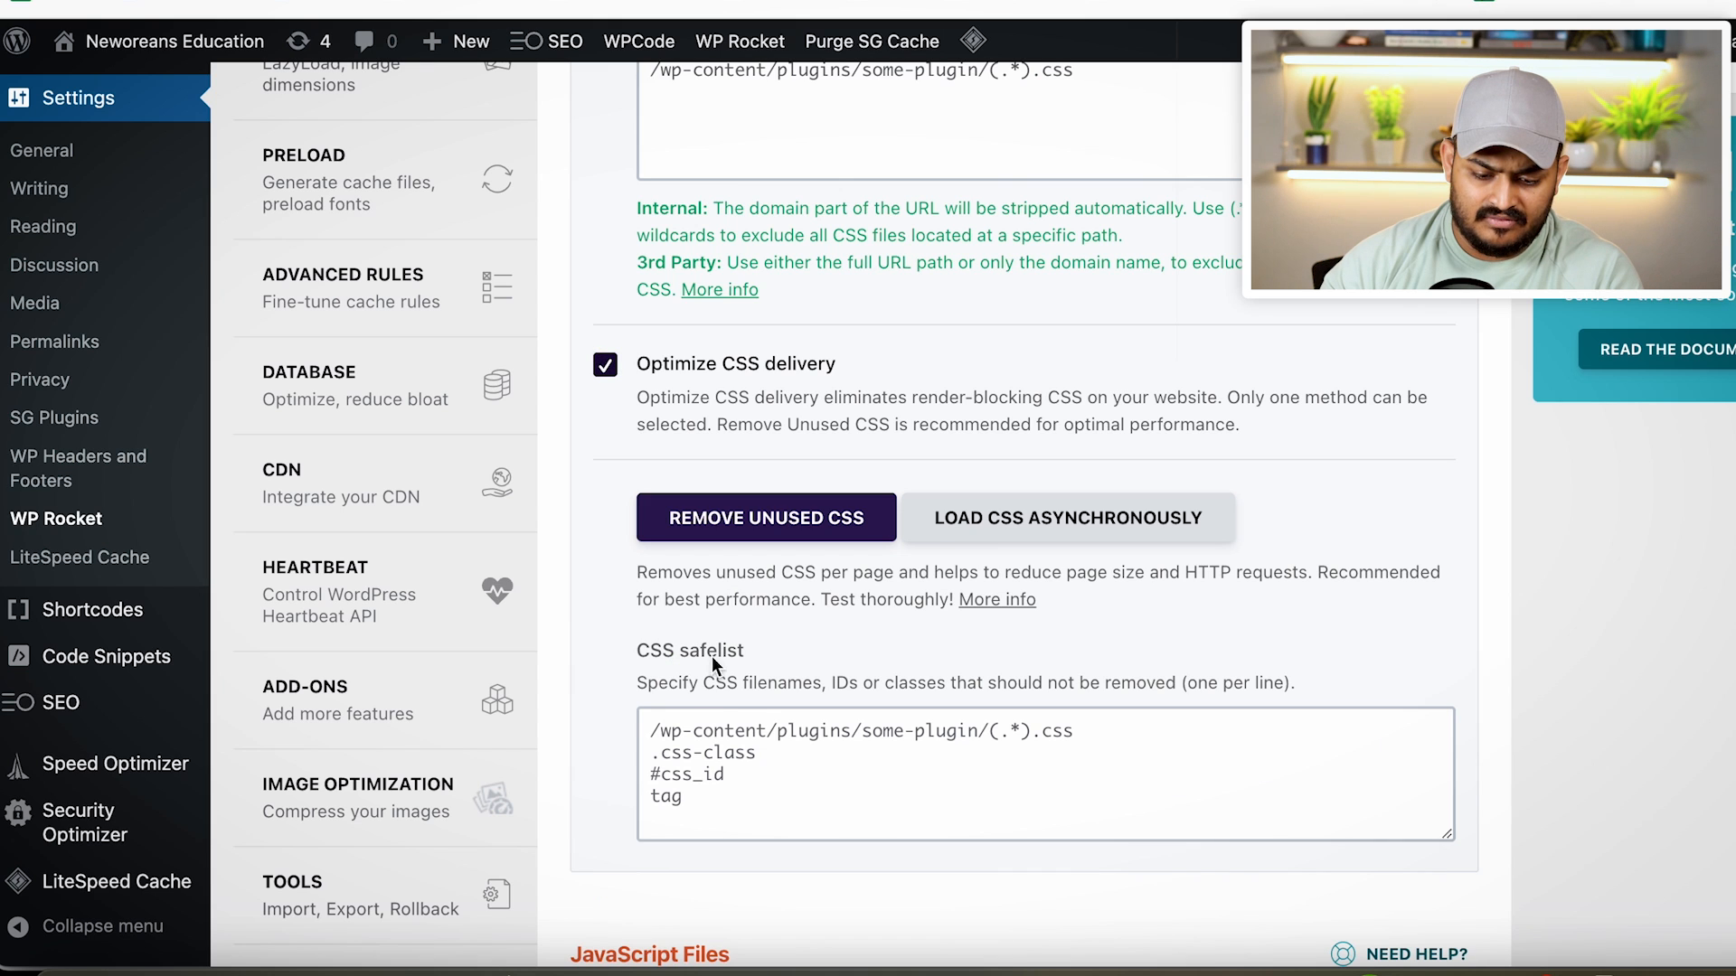
pyautogui.scroll(-2, 794, 691)
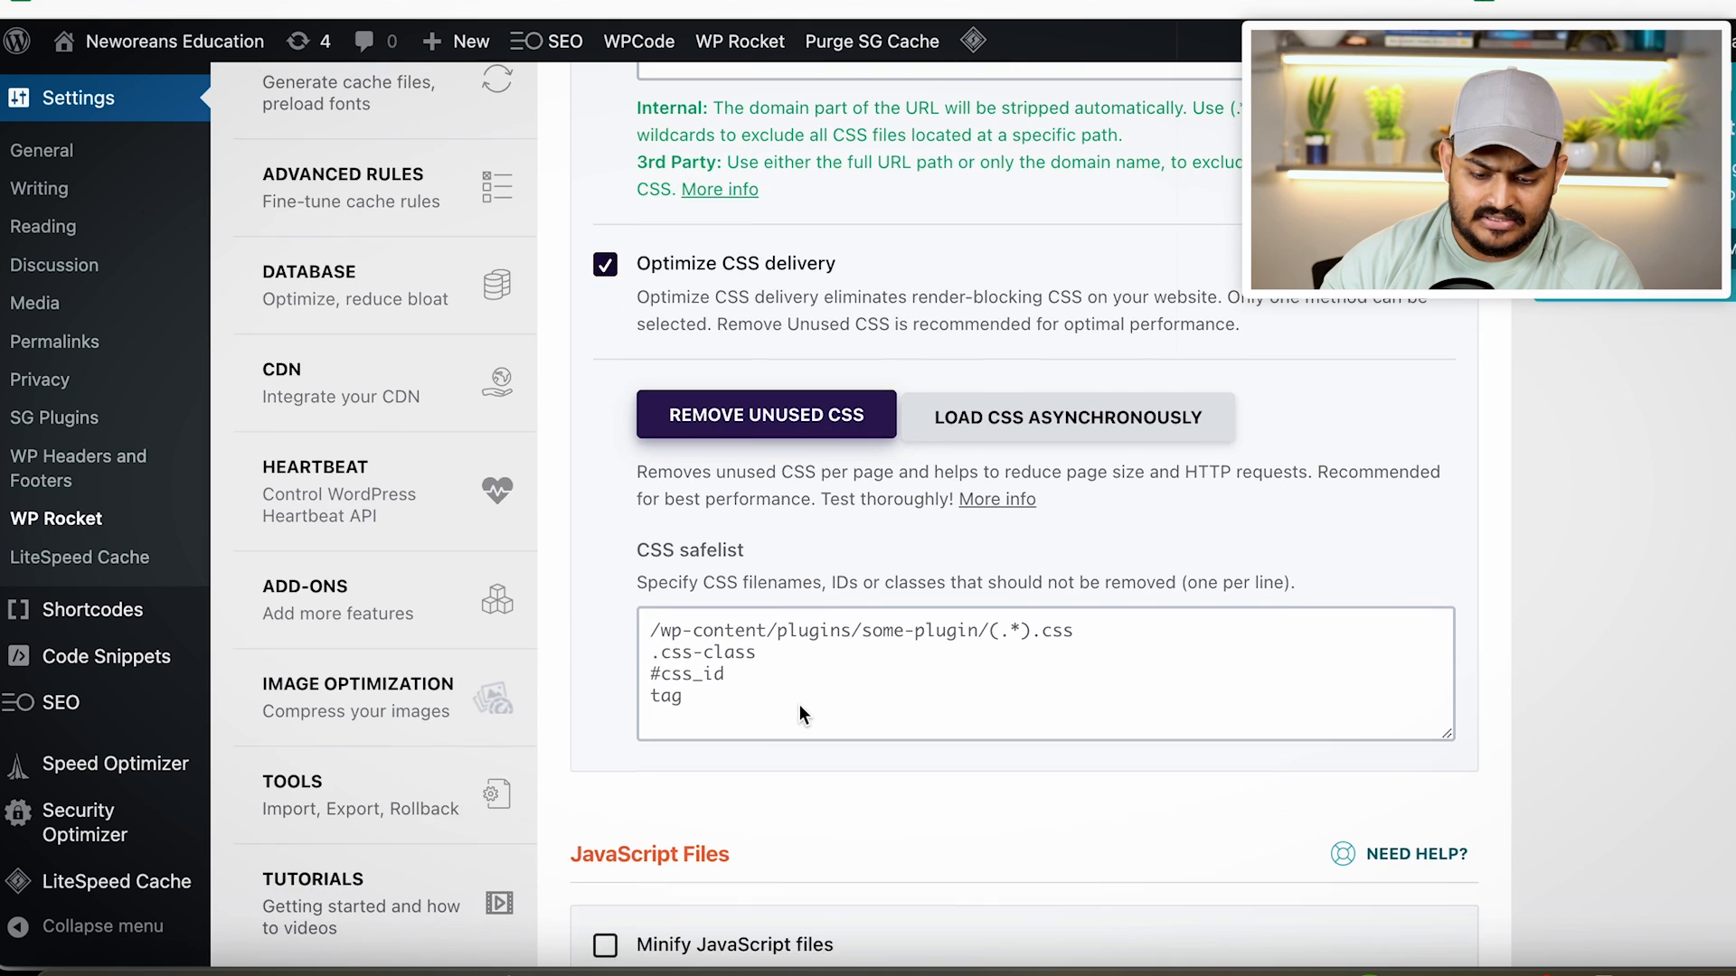
pyautogui.click(953, 438)
# In the JavaScript Files section, activate both Minify JavaScript and Combine JavaScript
pyautogui.scroll(-13, 873, 638)
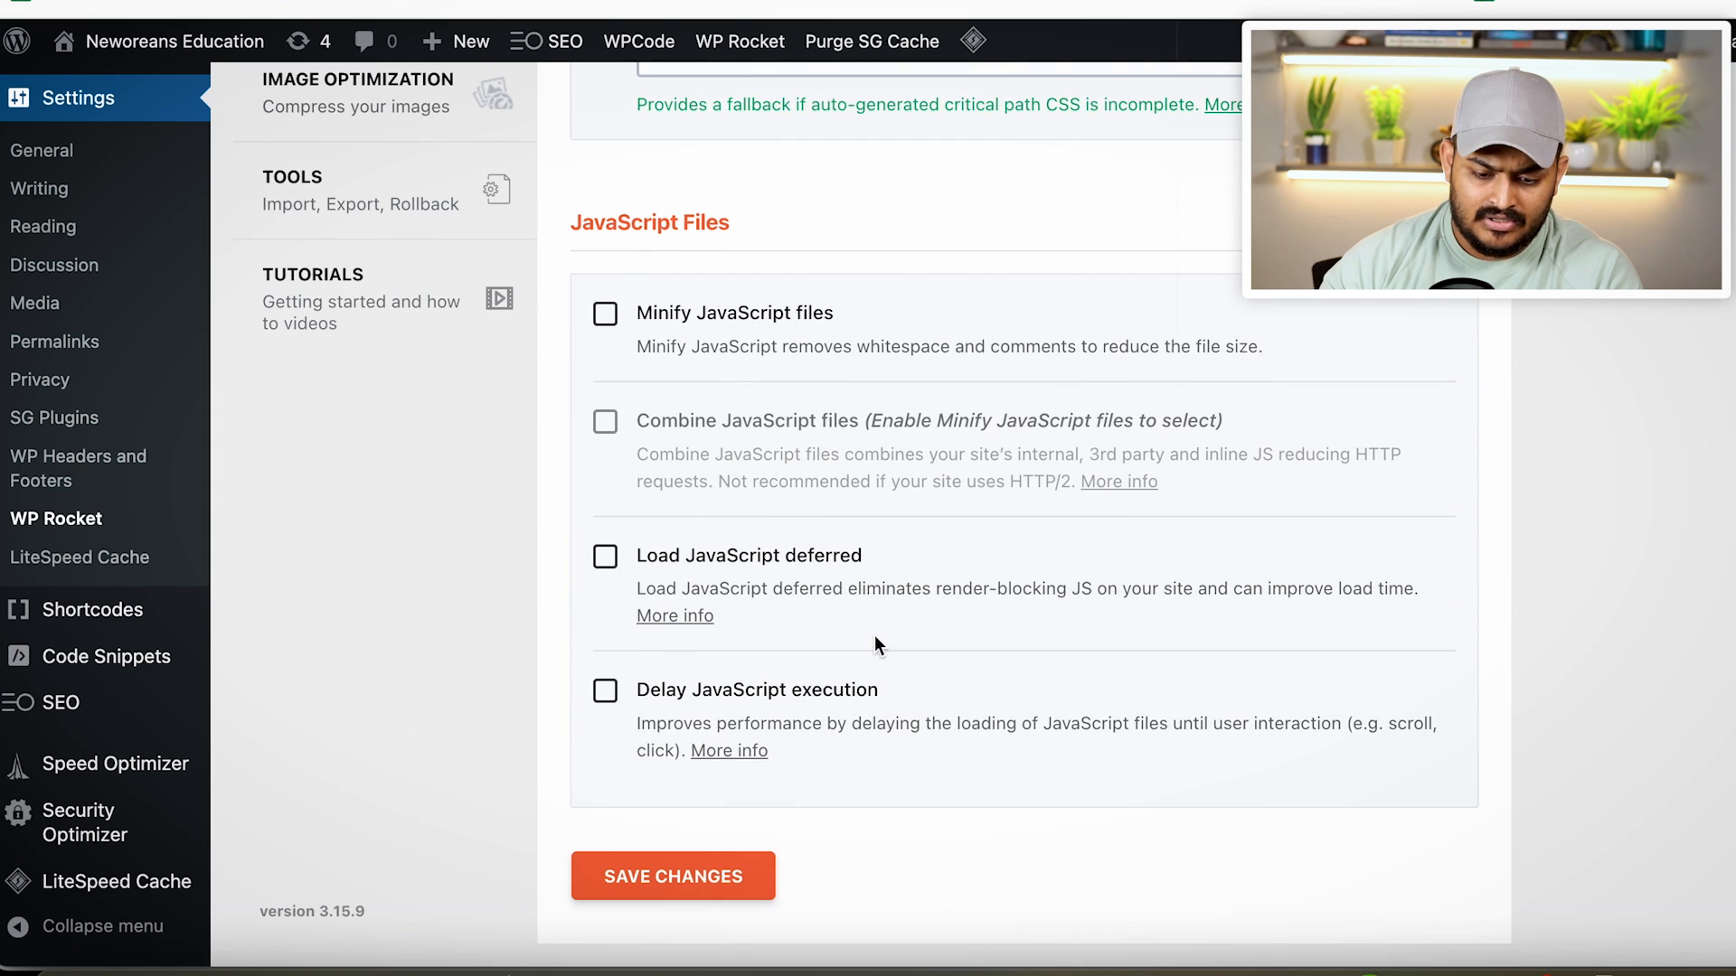
pyautogui.click(606, 321)
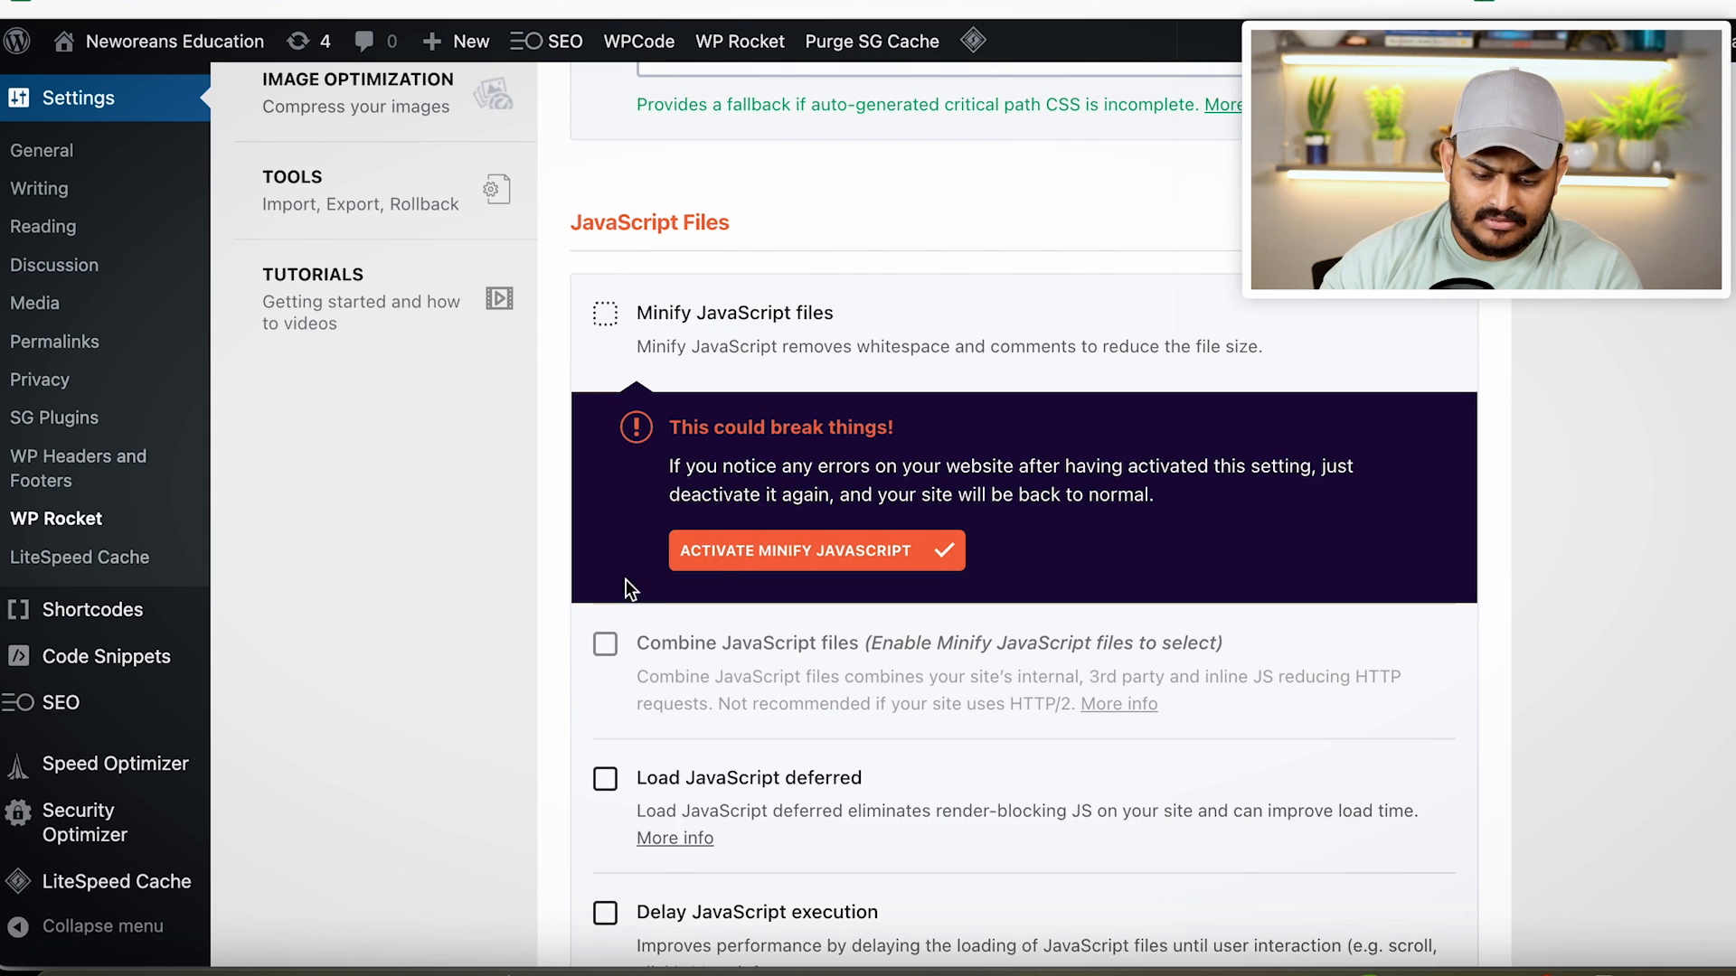
pyautogui.click(715, 547)
pyautogui.scroll(-1, 683, 637)
pyautogui.click(606, 383)
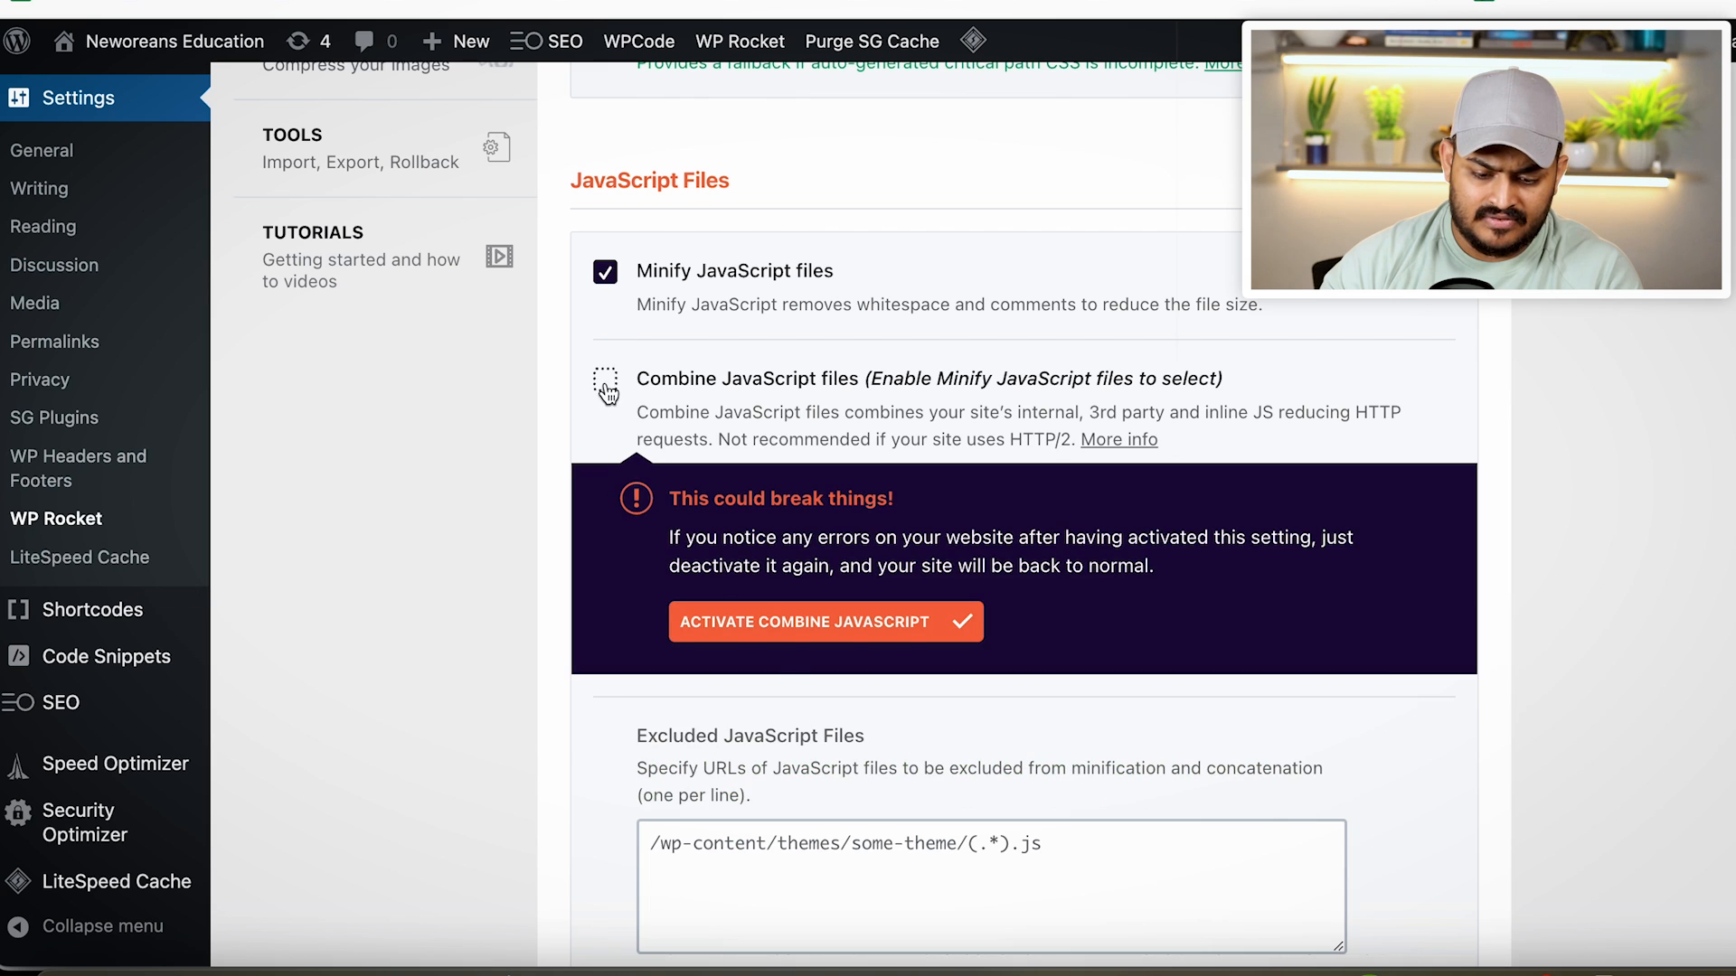
pyautogui.click(772, 631)
# Enable Load JavaScript deferred and Delay JavaScript execution
pyautogui.scroll(-7, 709, 673)
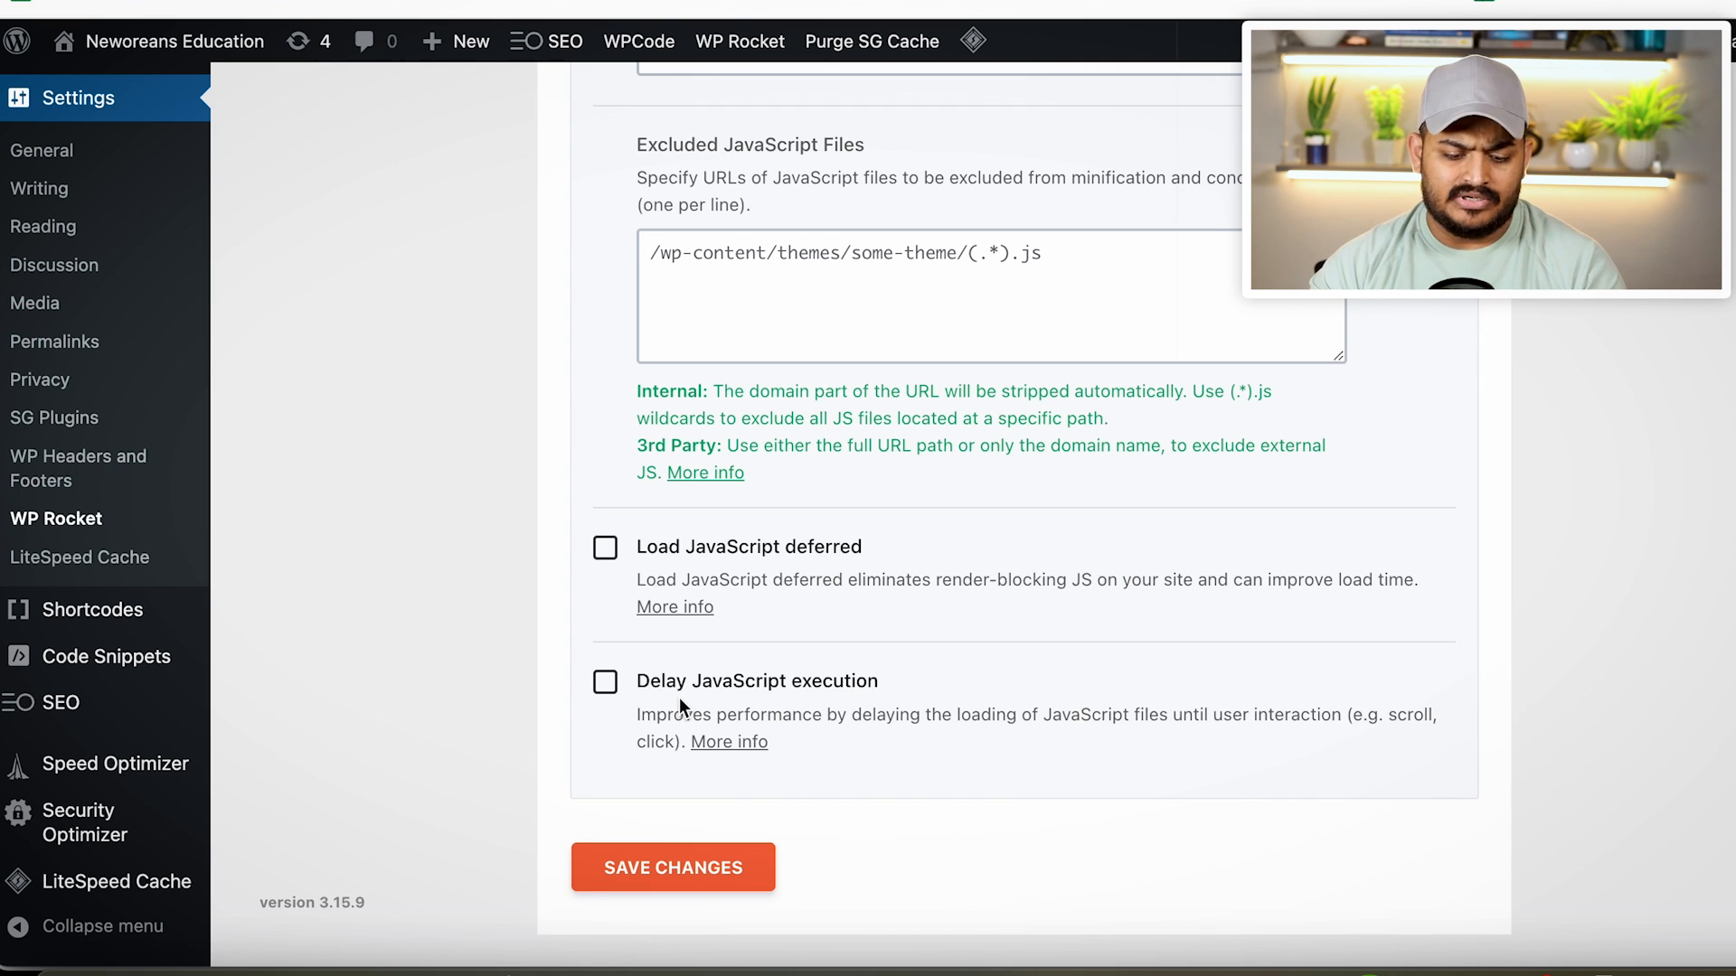
pyautogui.click(606, 549)
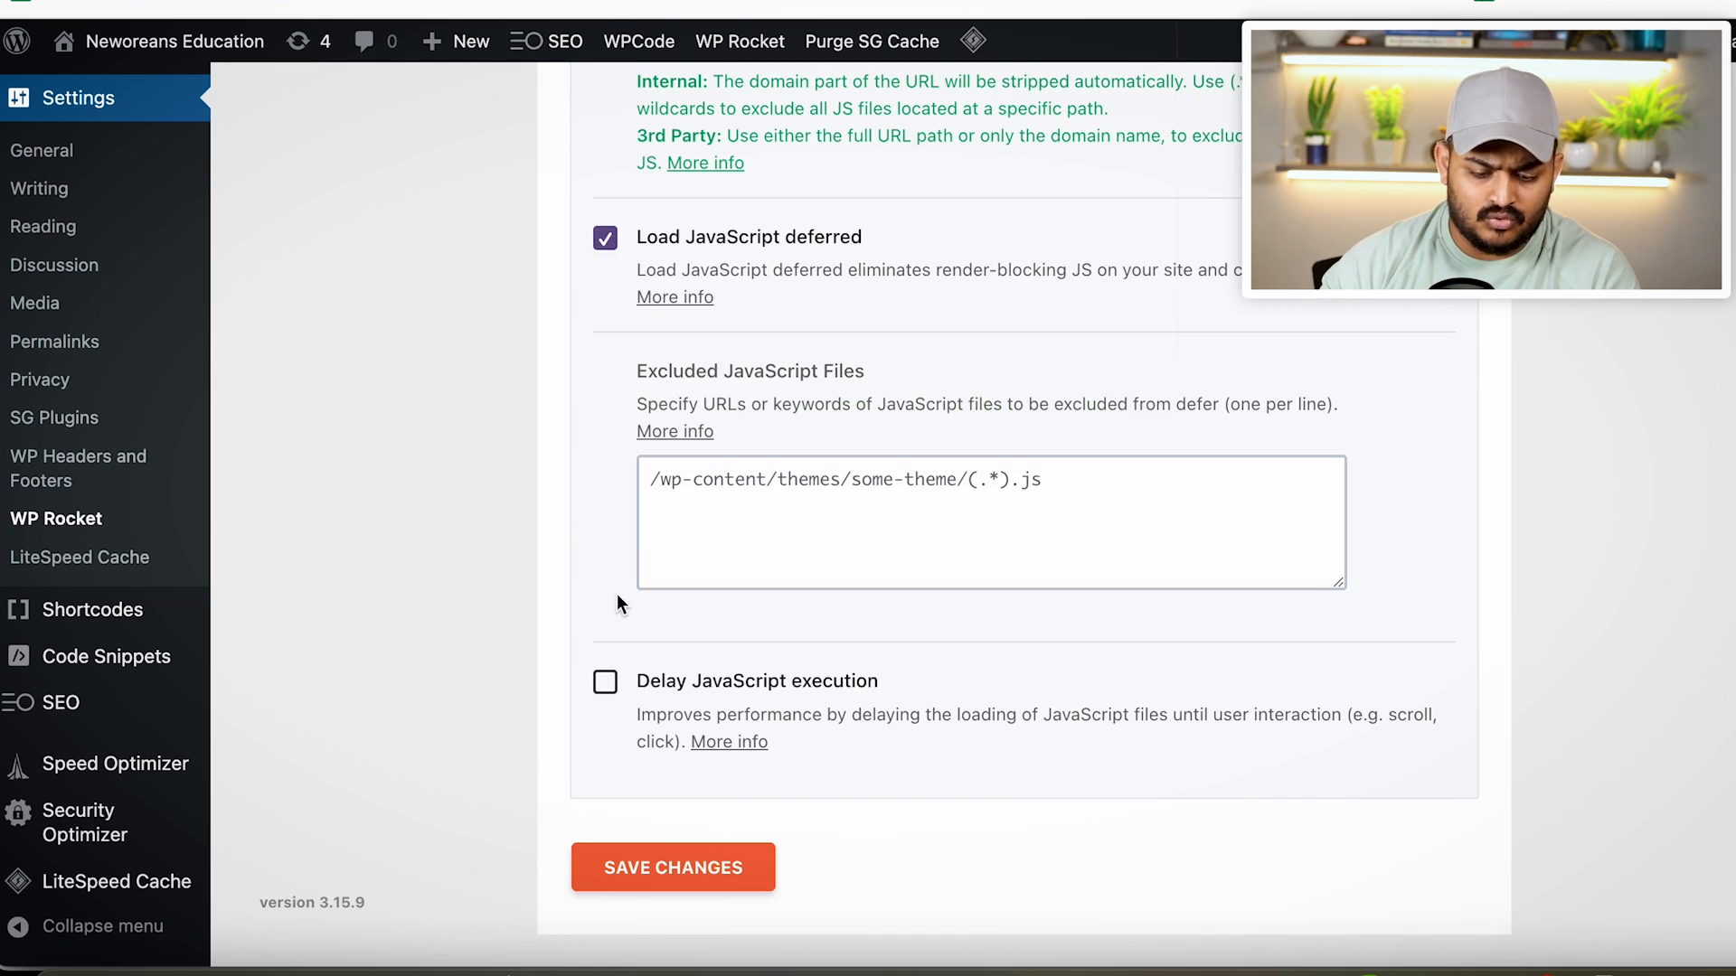
pyautogui.click(606, 685)
# Exclude all Analytics & Ads, Plugins and Themes scripts from delayed JavaScript execution, and save the changes
pyautogui.scroll(3, 622, 597)
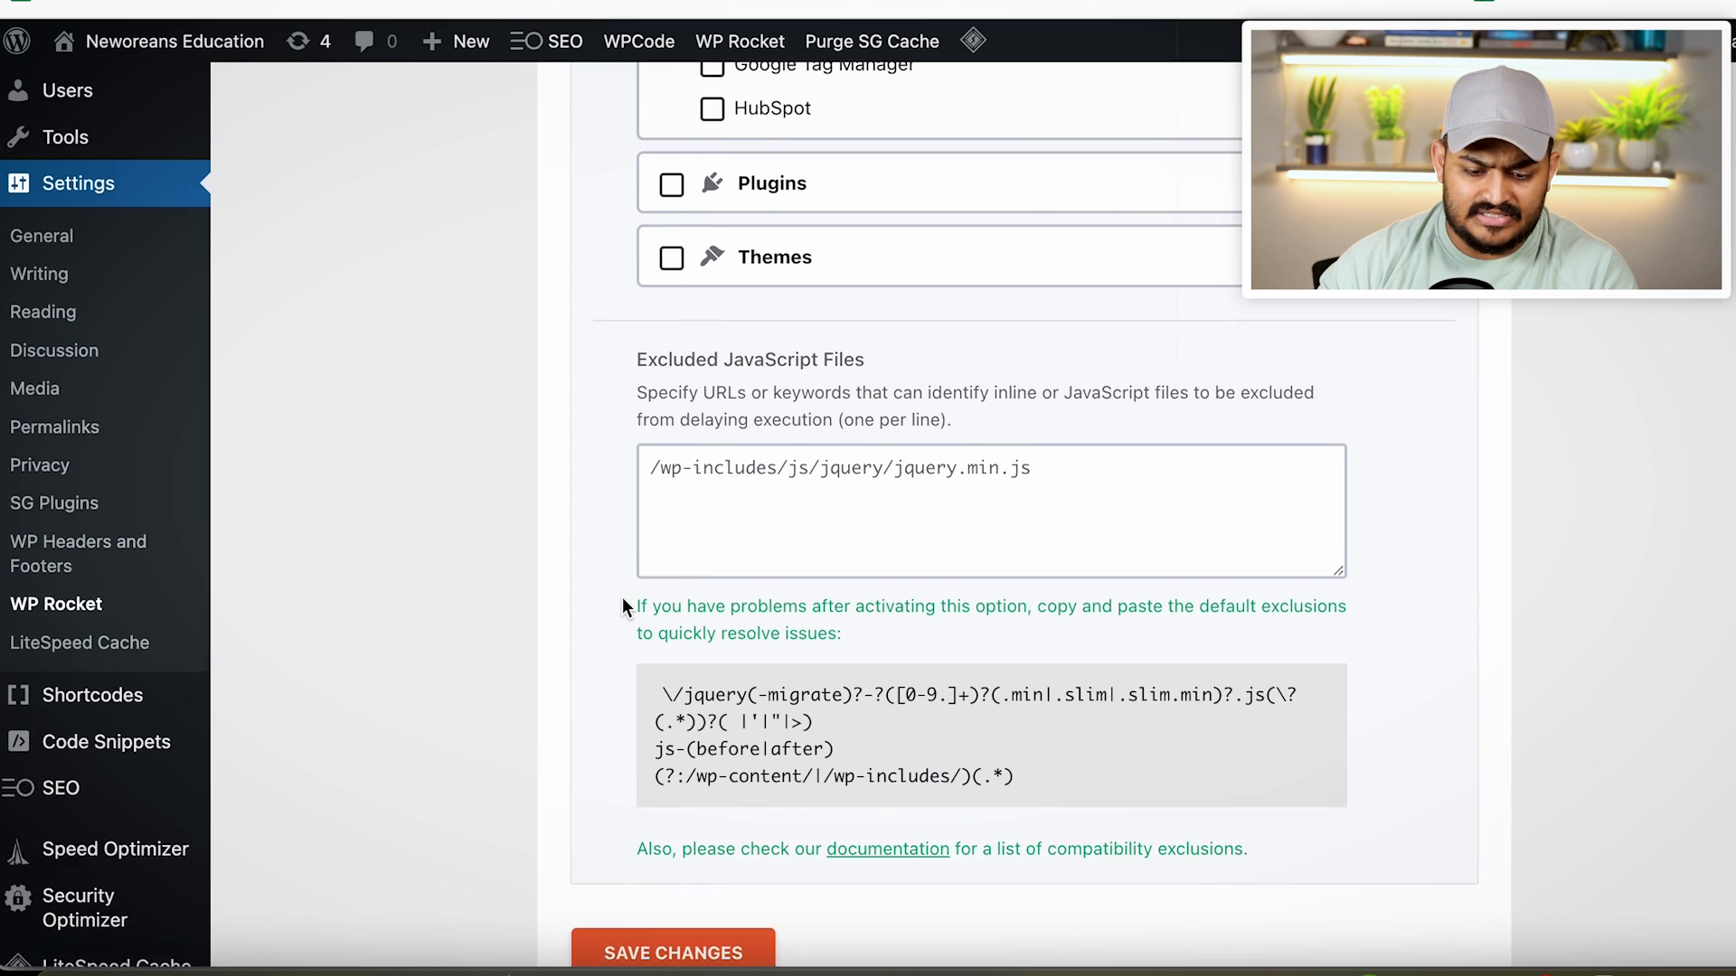
pyautogui.scroll(5, 622, 596)
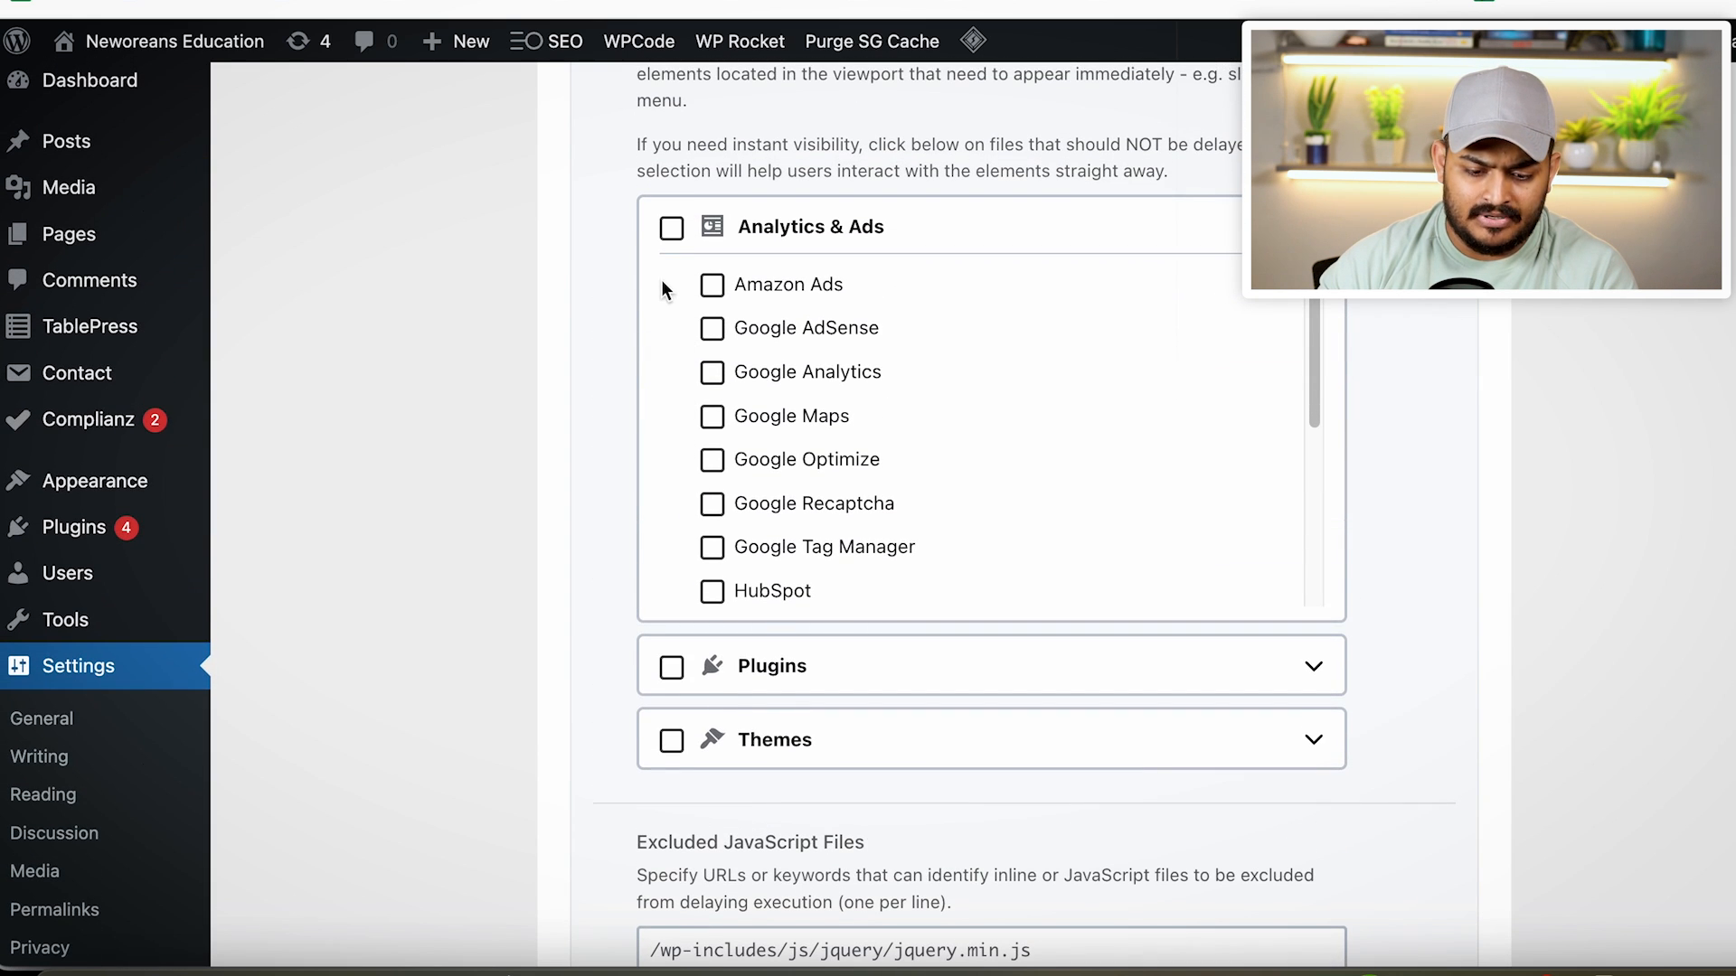
pyautogui.click(672, 228)
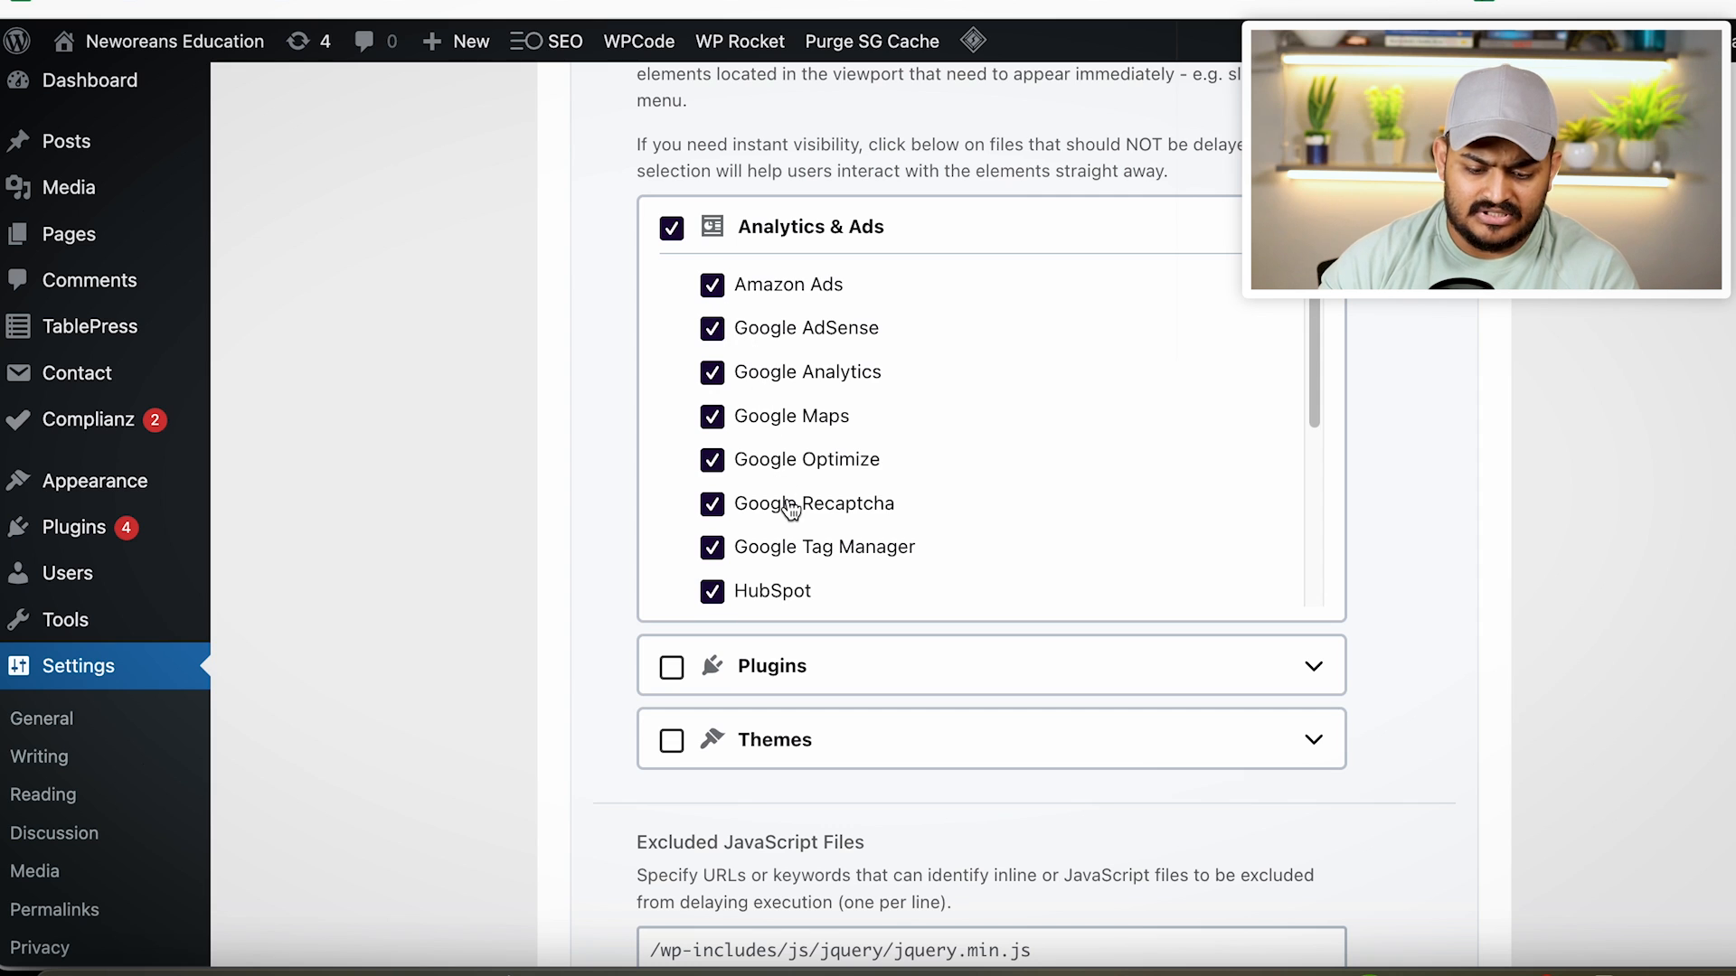
pyautogui.scroll(-10, 791, 511)
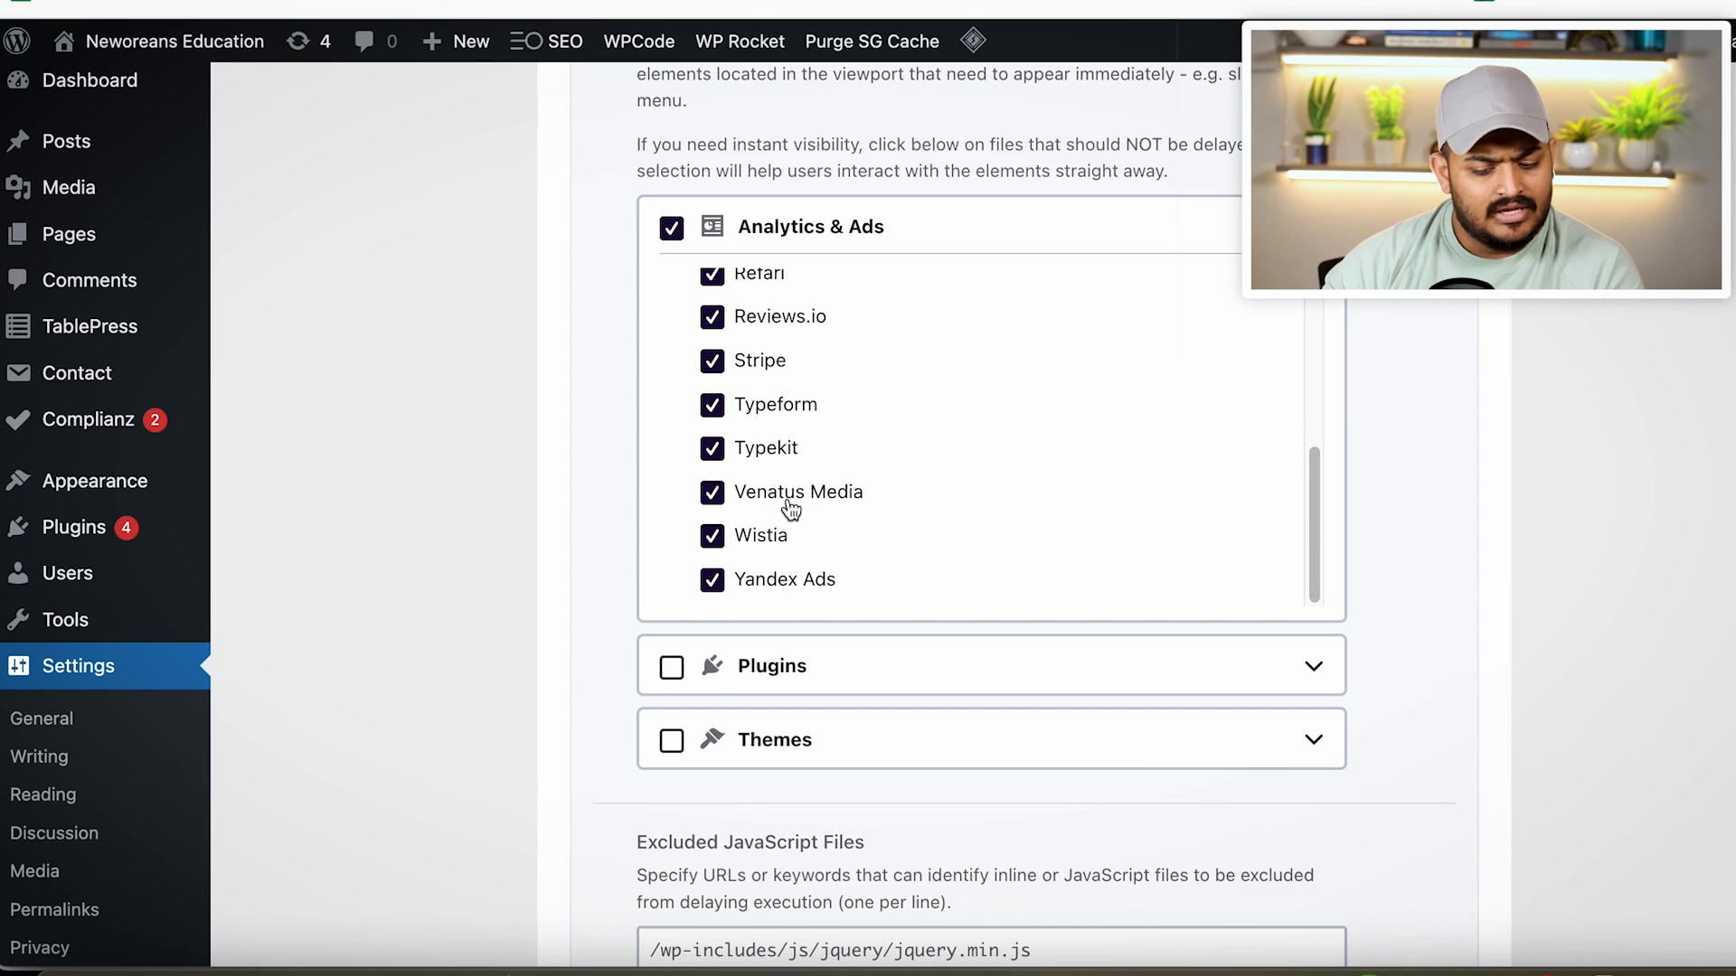
pyautogui.click(672, 740)
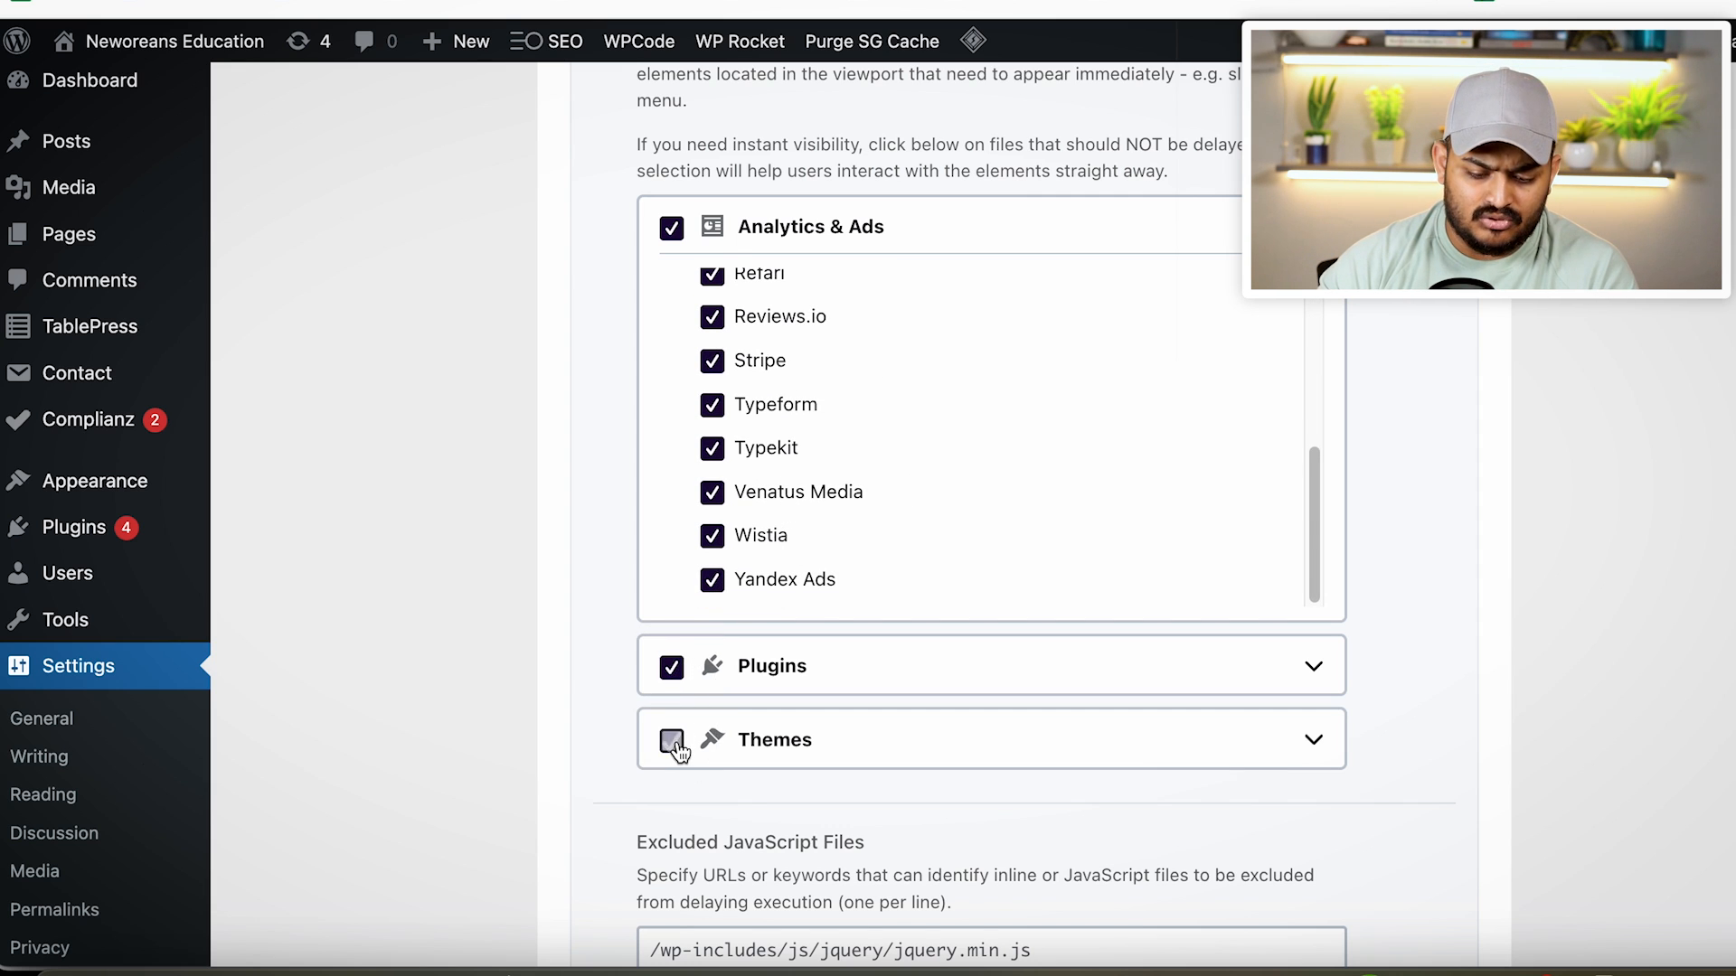
pyautogui.scroll(-7, 681, 762)
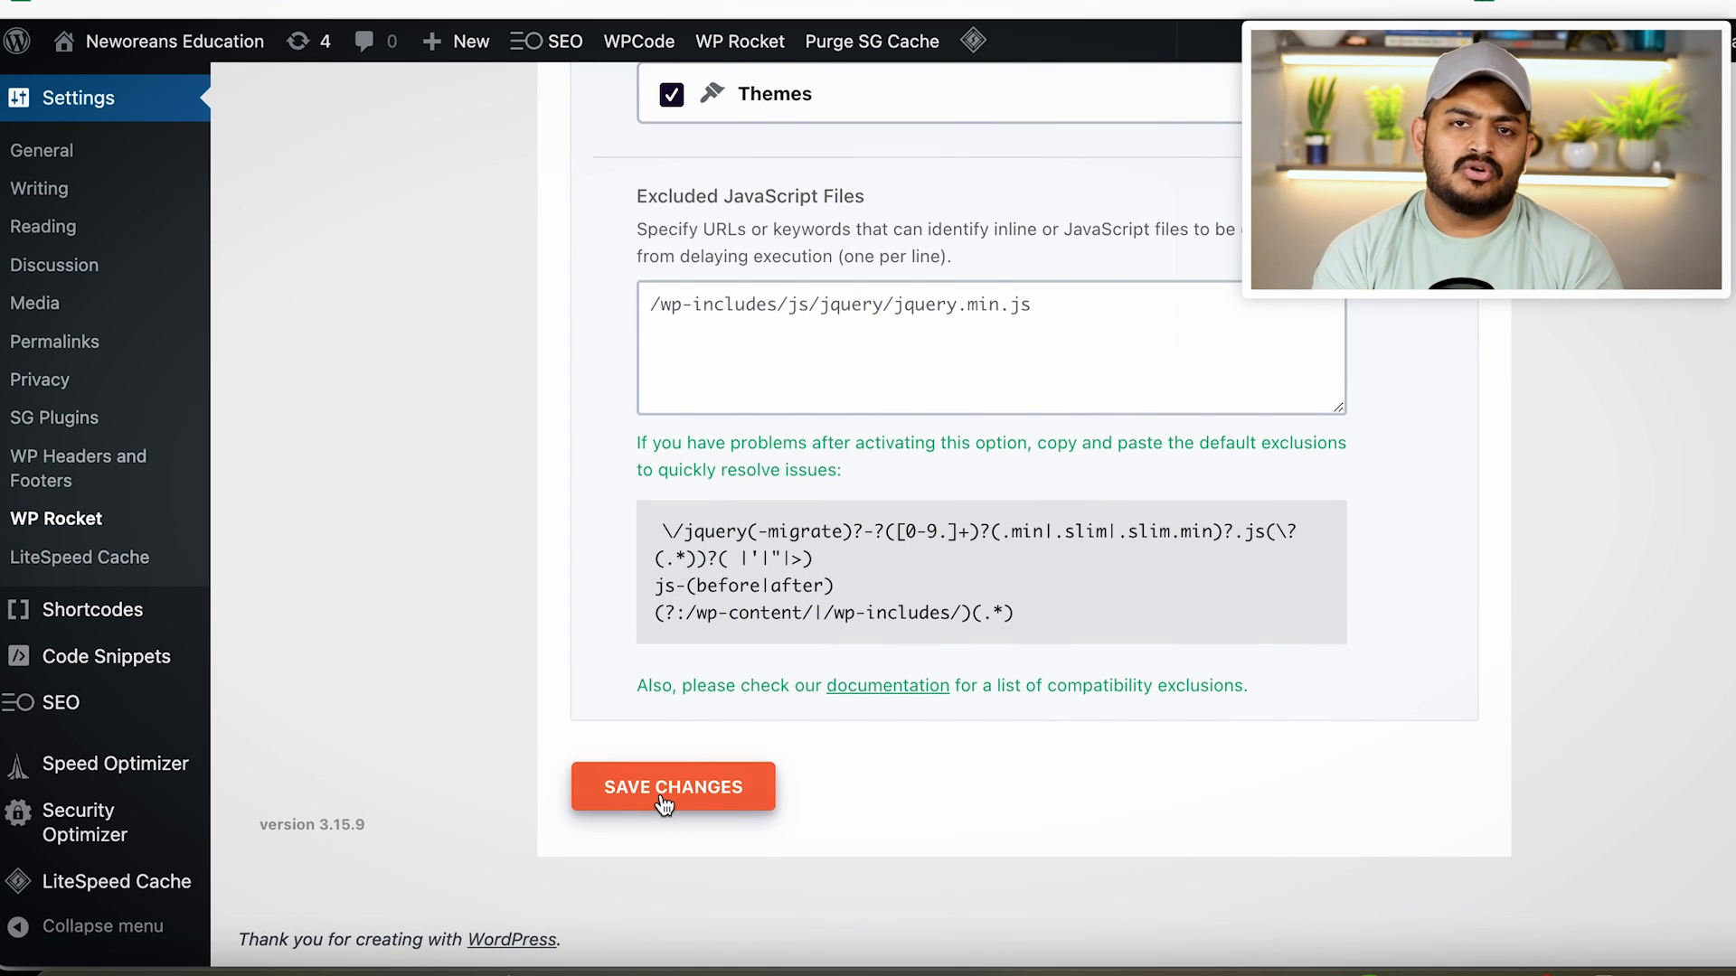
pyautogui.click(665, 803)
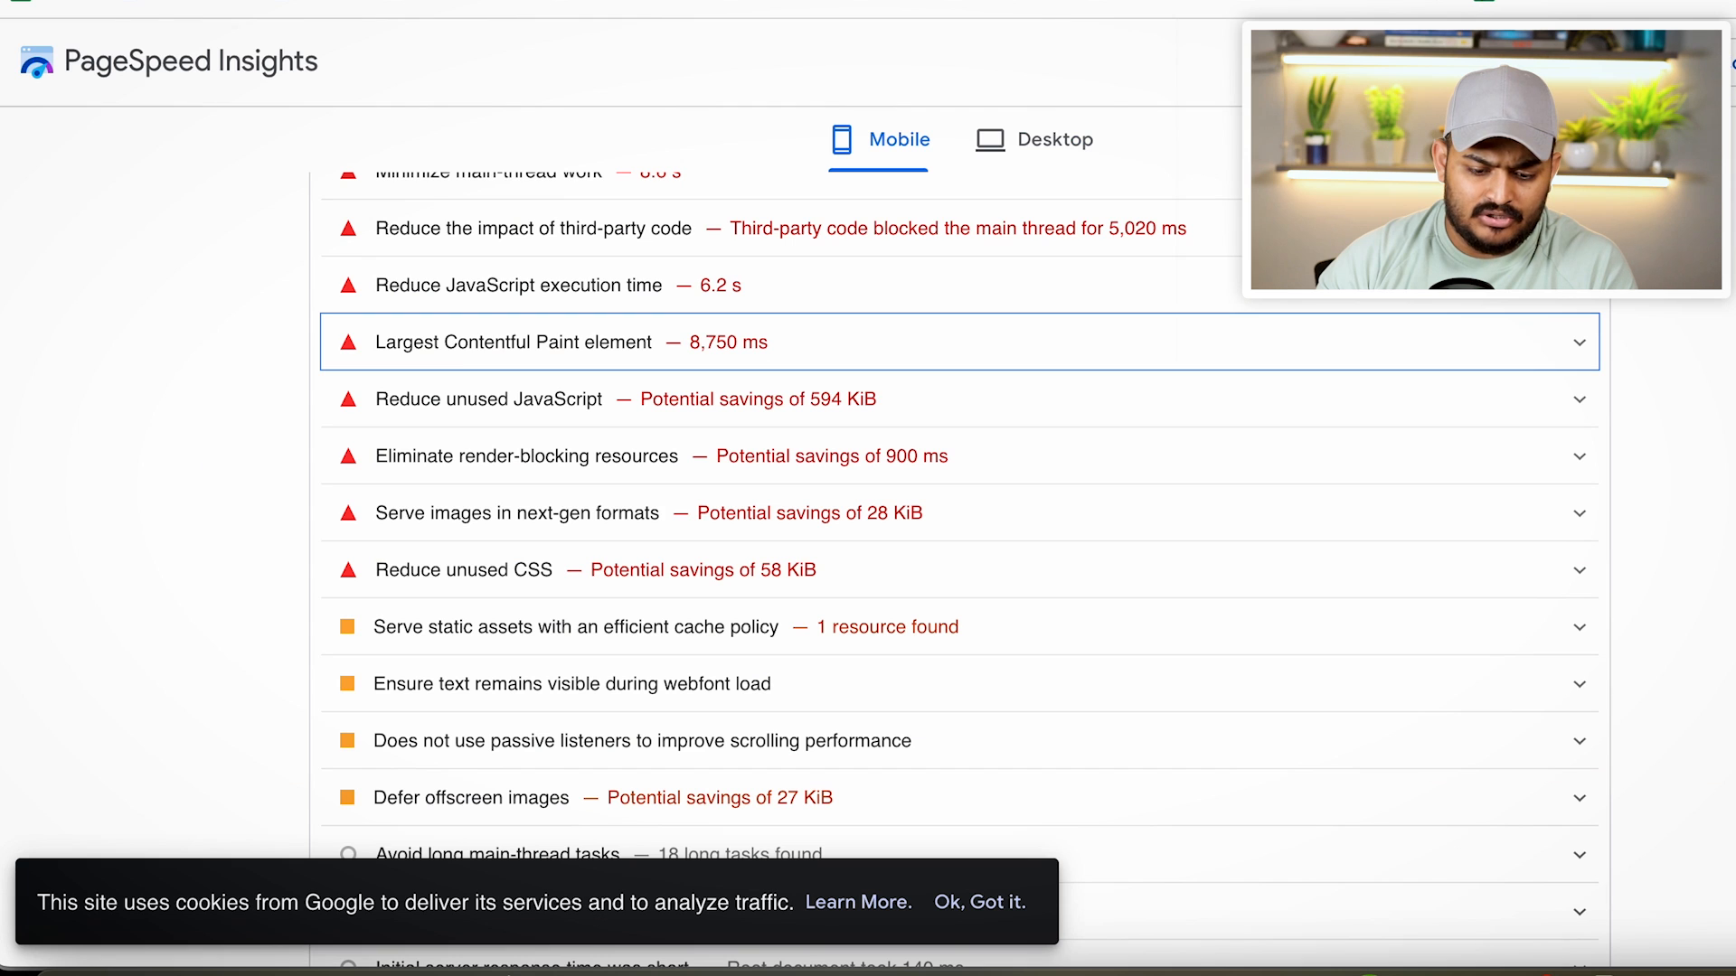
# In PageSpeed Insights, compare the mobile and desktop scores in the report for the child custody article
pyautogui.scroll(15, 624, 429)
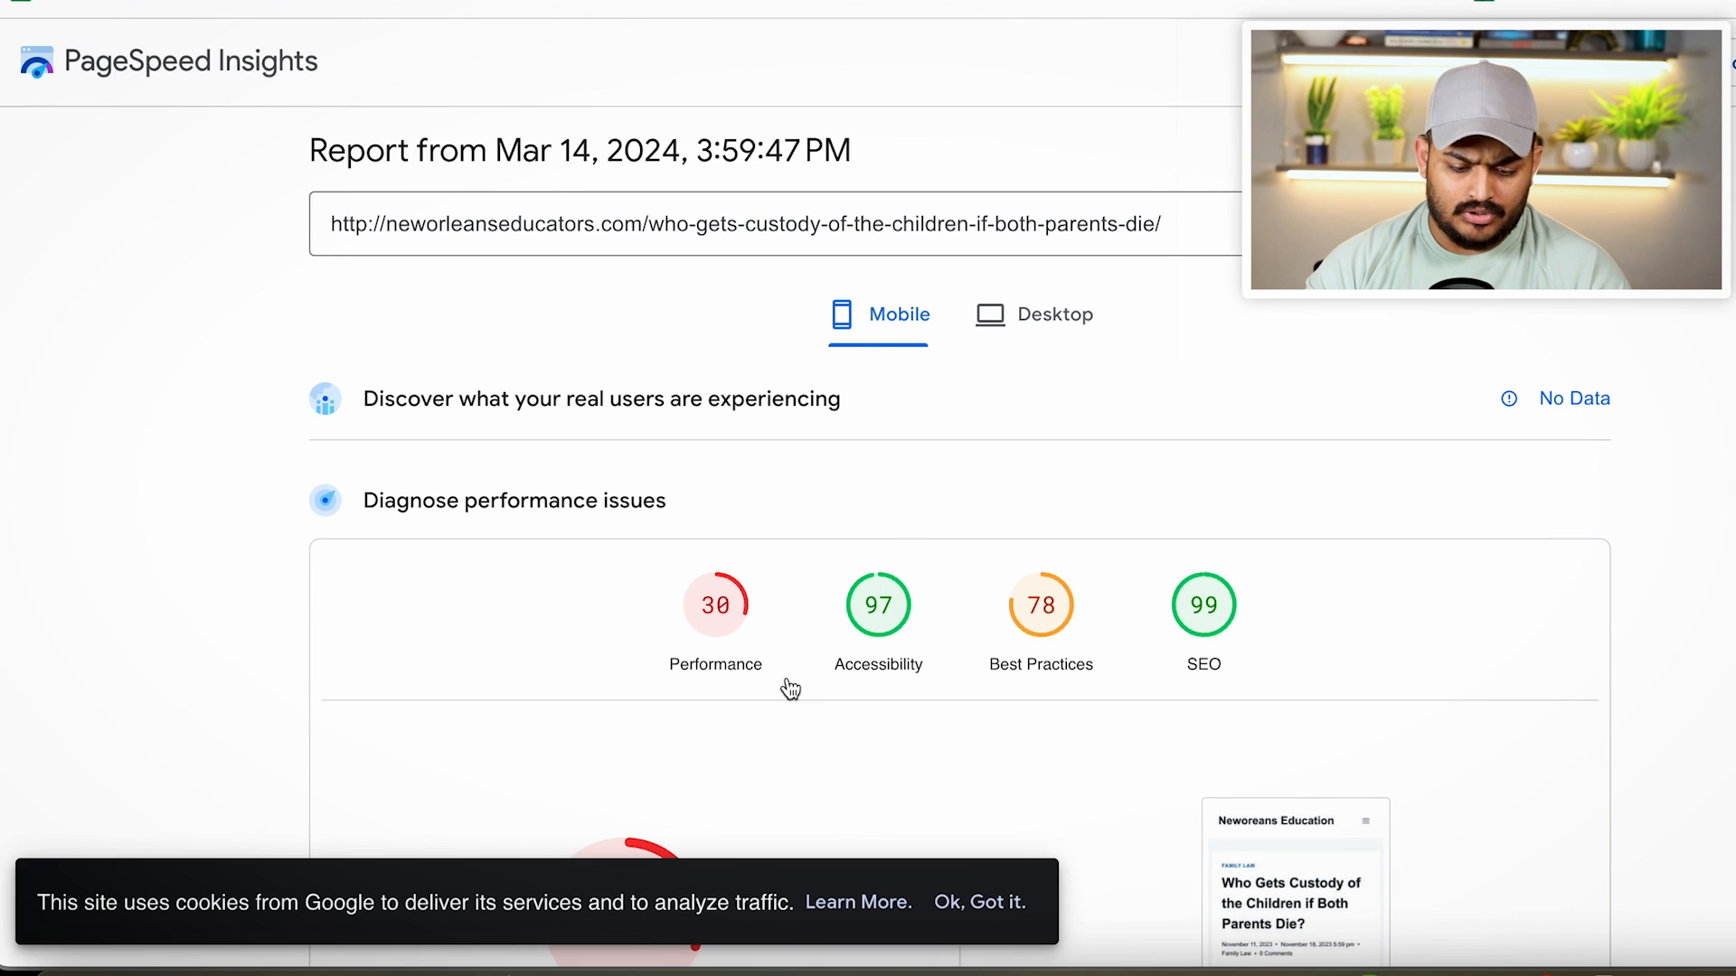
pyautogui.scroll(-1, 779, 684)
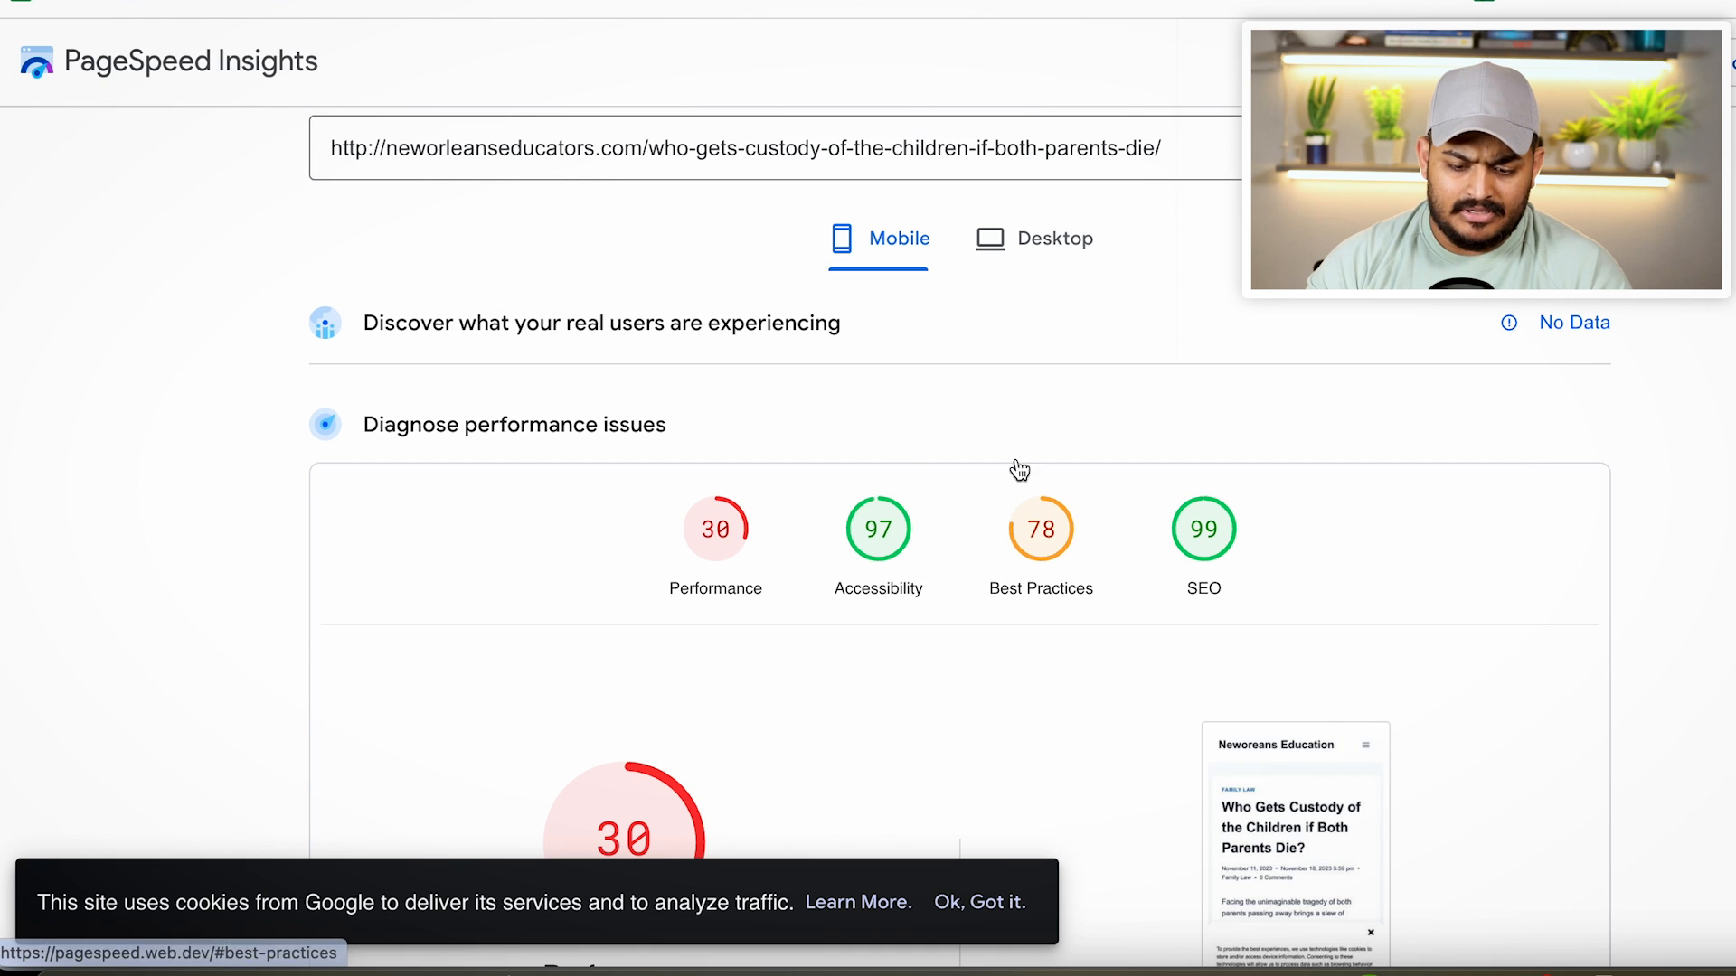
pyautogui.click(1029, 235)
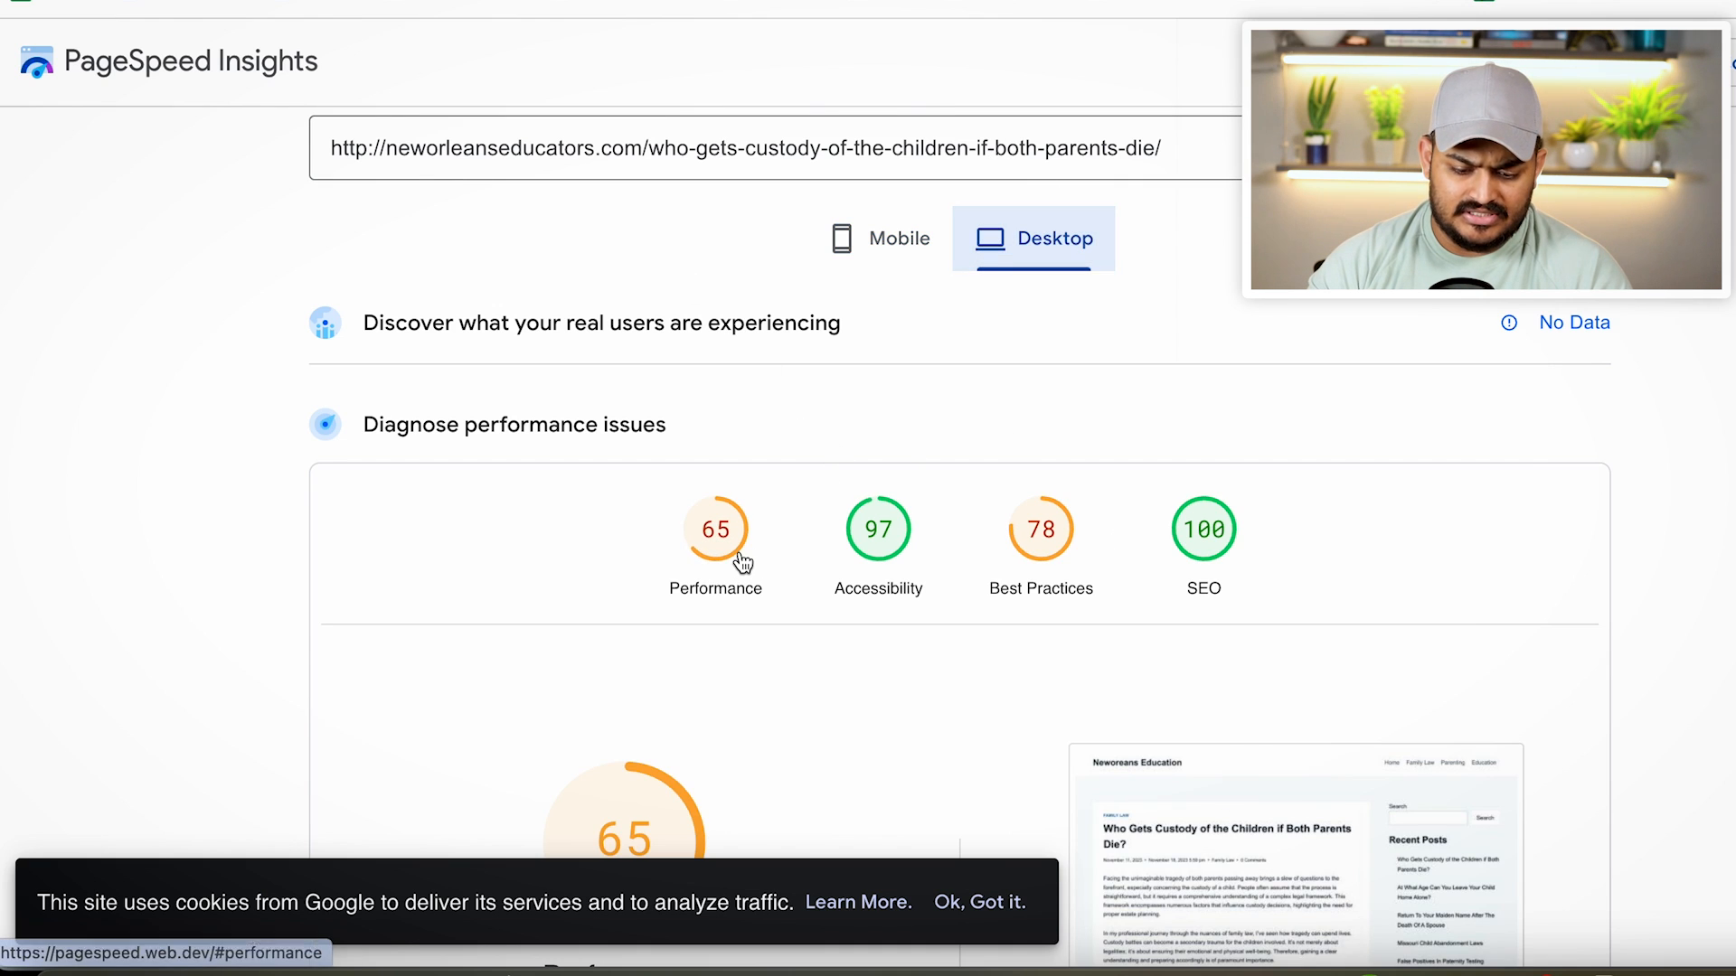
pyautogui.click(881, 242)
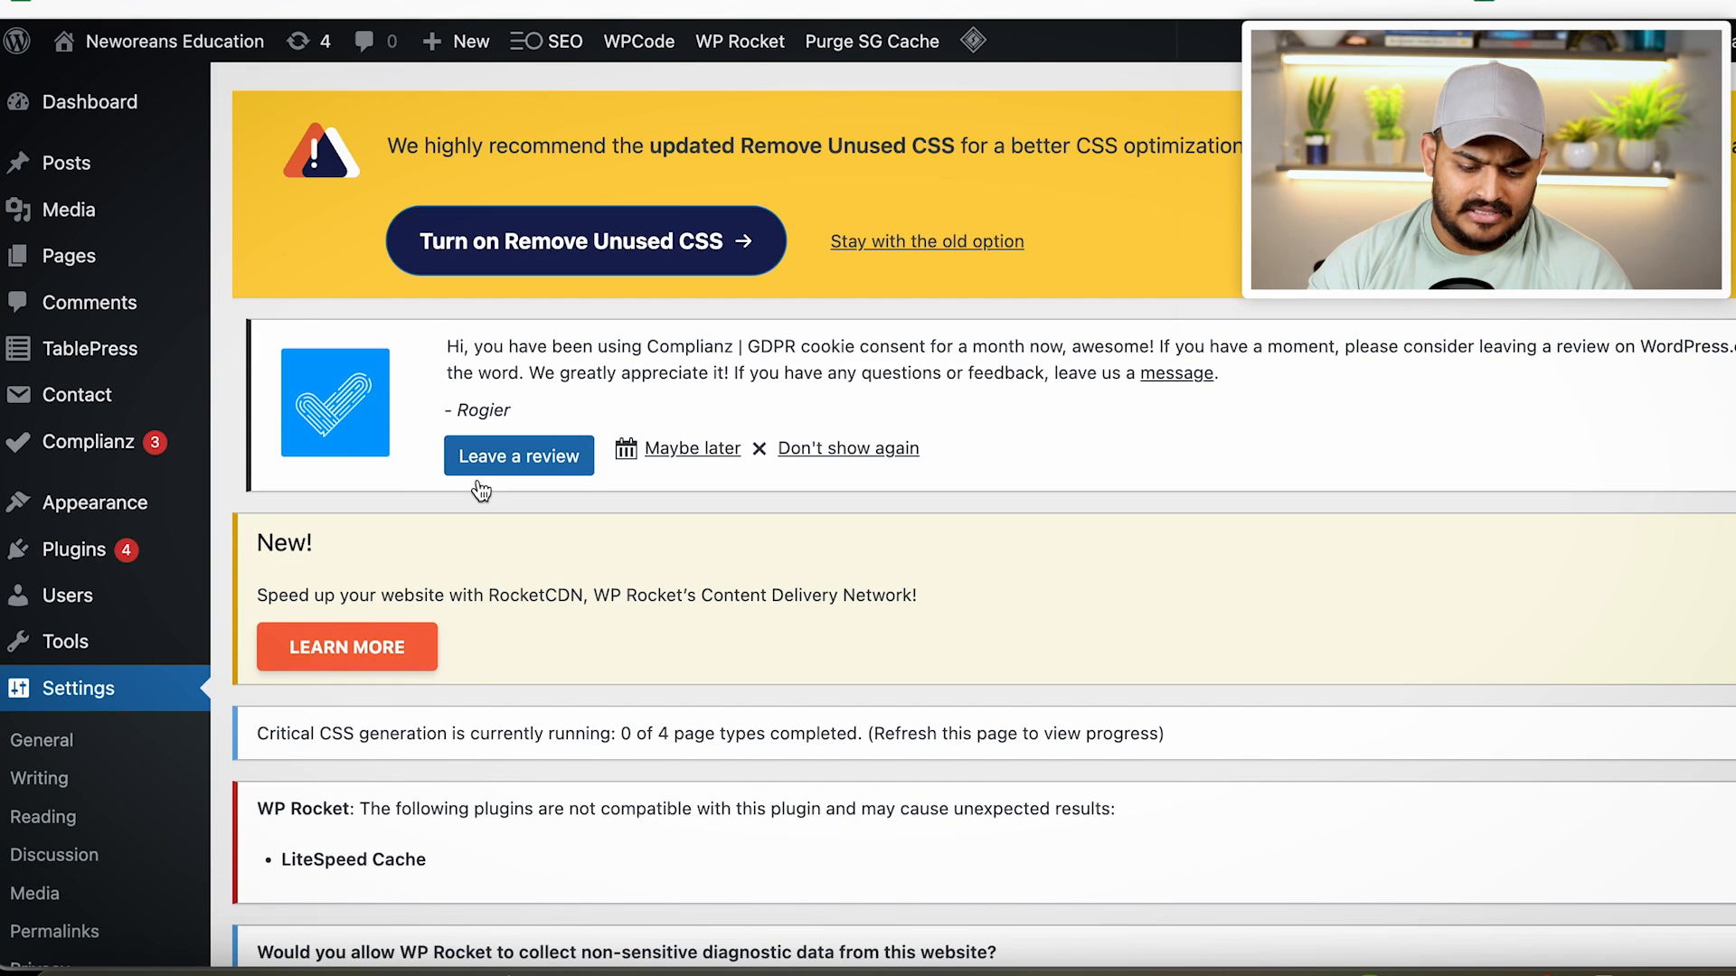
# Back in the WordPress admin, turn on Remove Unused CSS from the WP Rocket recommendation notice
pyautogui.scroll(-8, 478, 480)
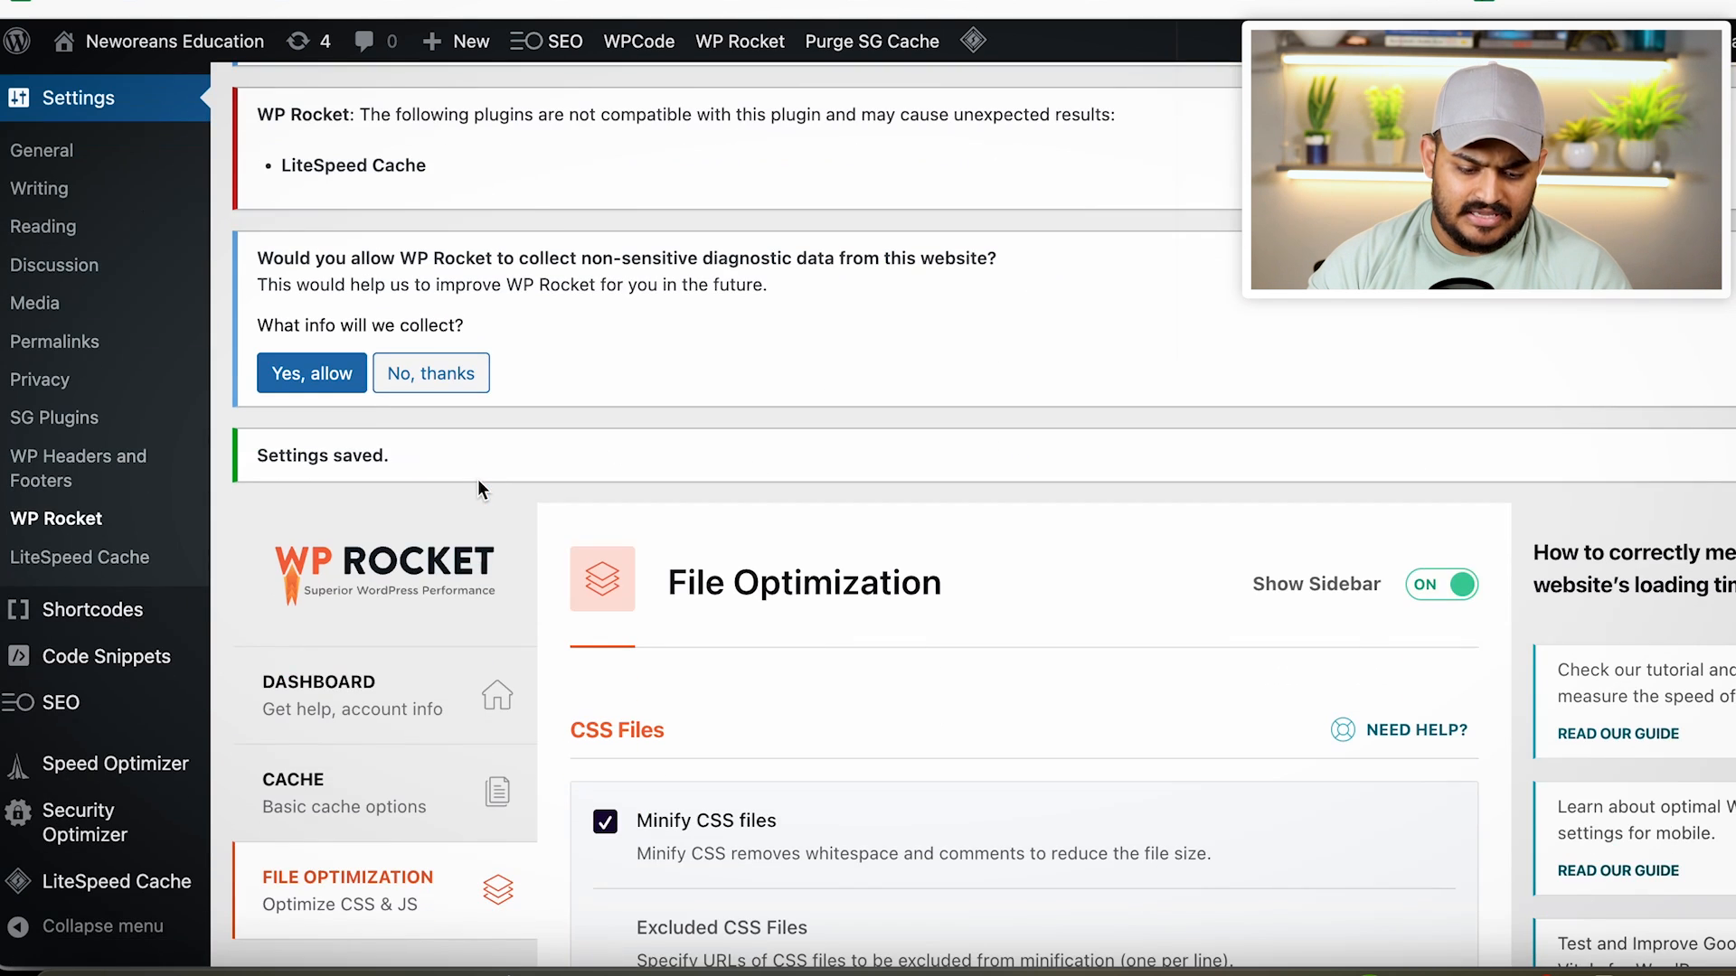
pyautogui.scroll(8, 478, 480)
pyautogui.scroll(-1, 477, 479)
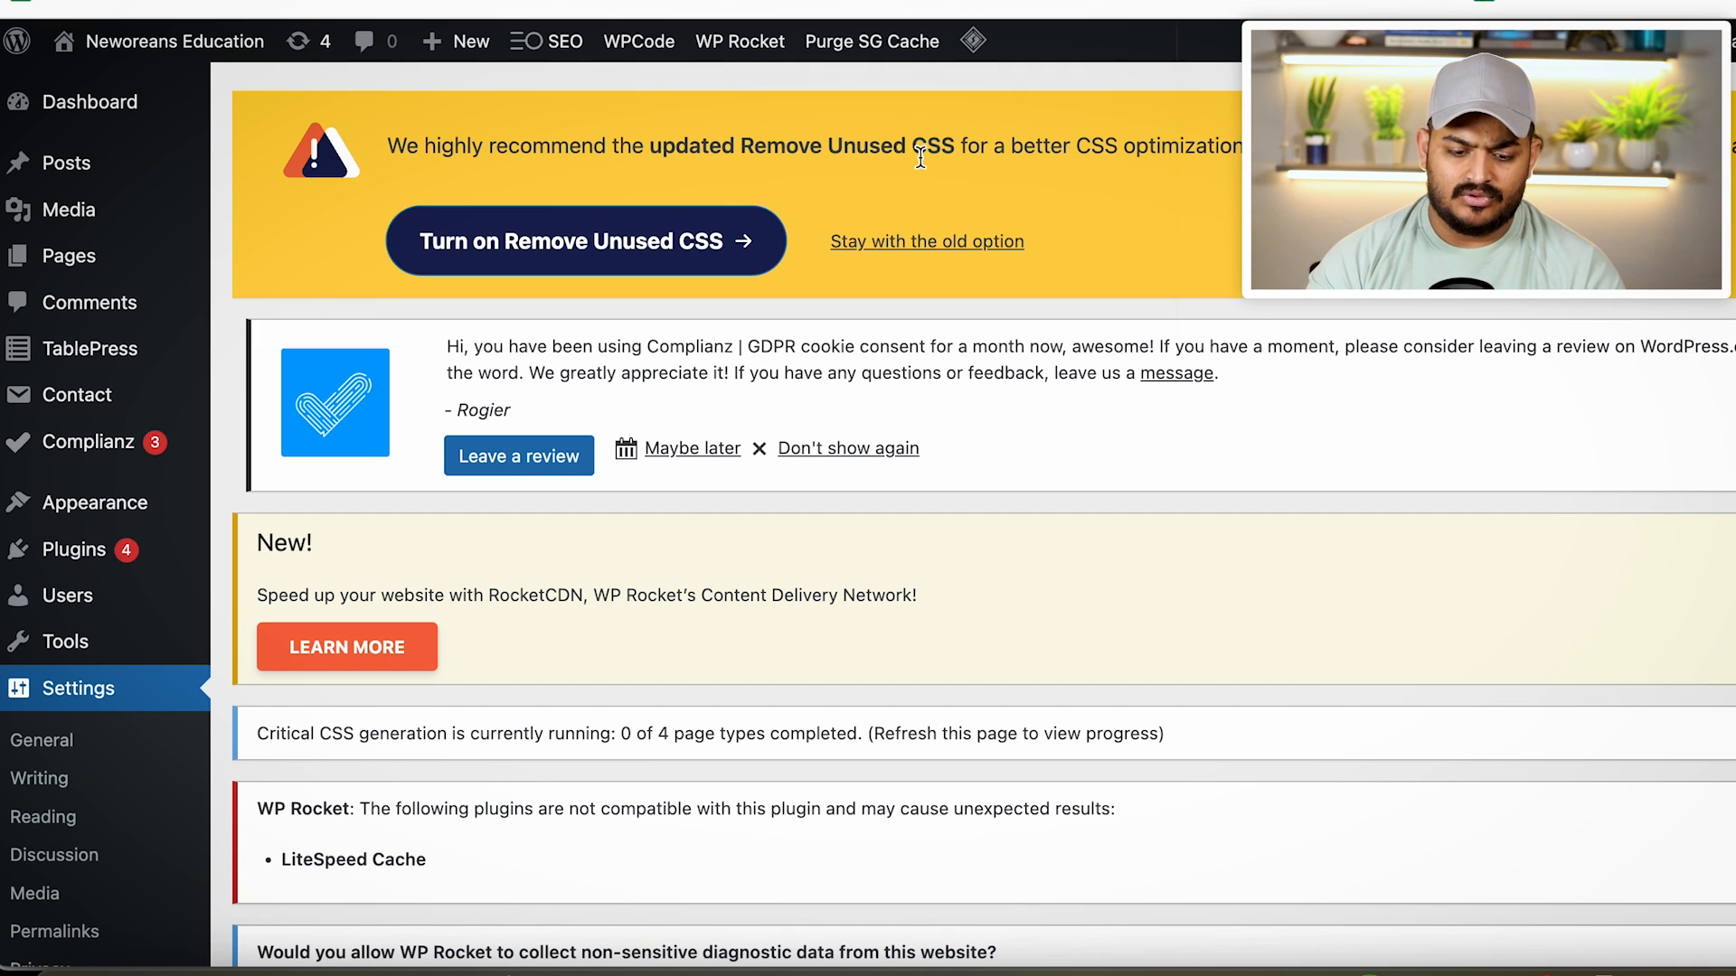
pyautogui.click(659, 262)
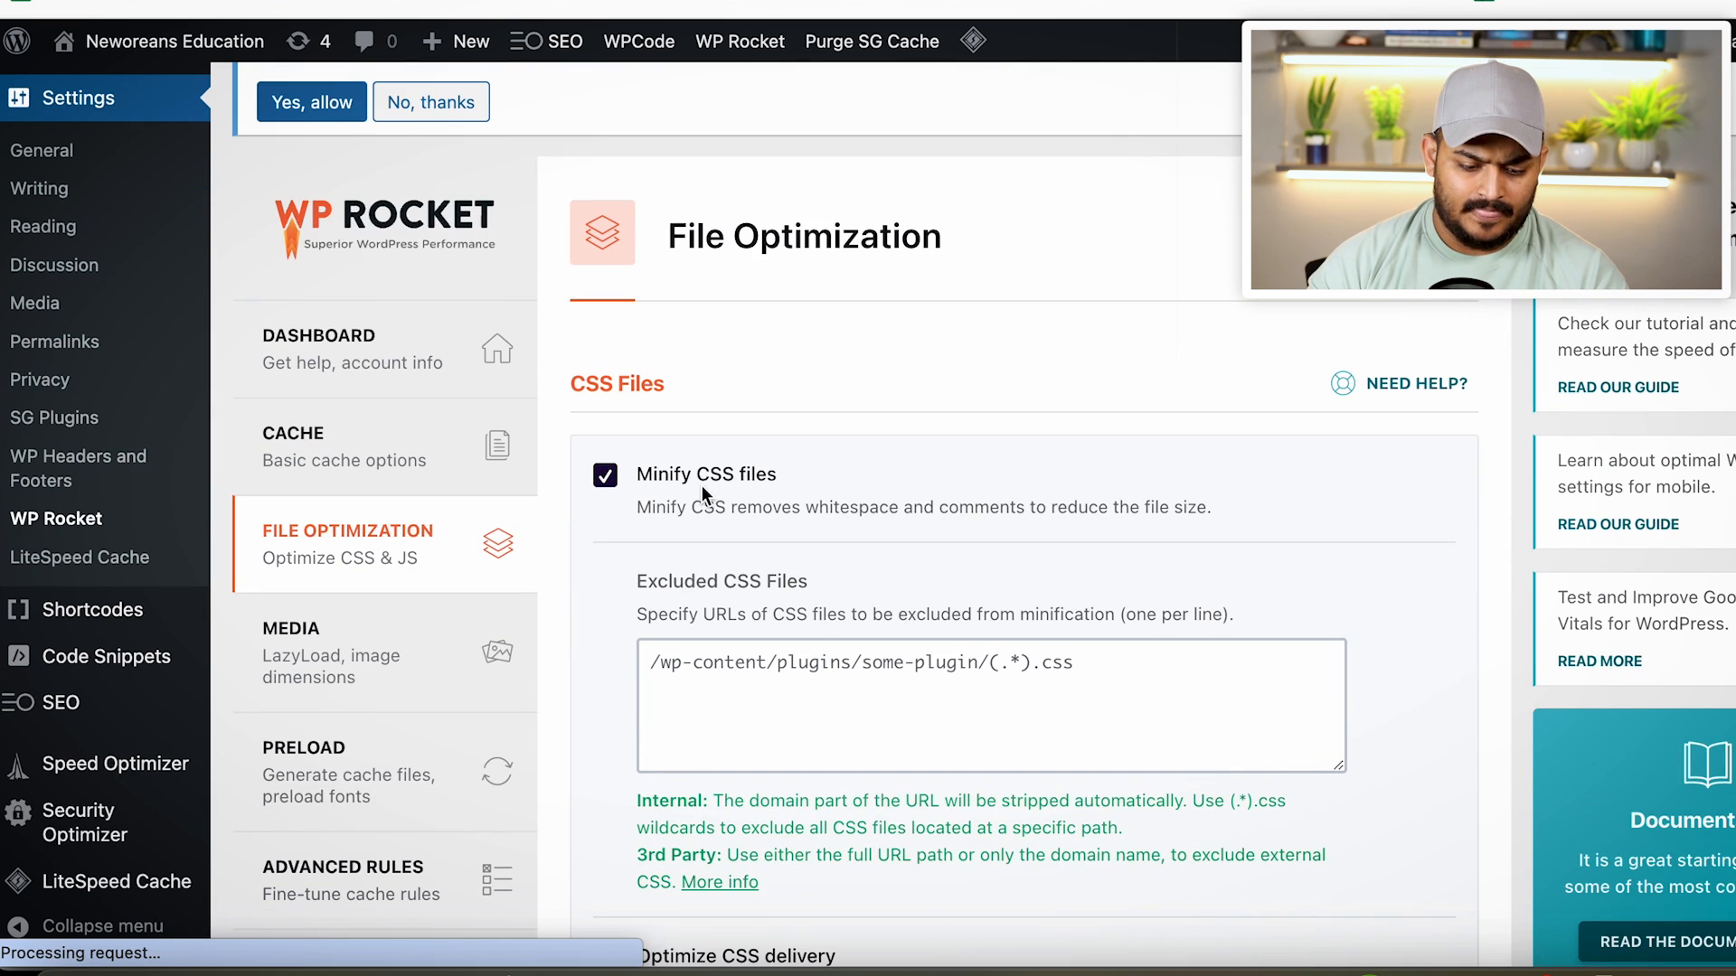
# In the Media settings, enable LazyLoad for images, CSS background images, and iframes and videos
pyautogui.scroll(-5, 702, 497)
pyautogui.click(390, 251)
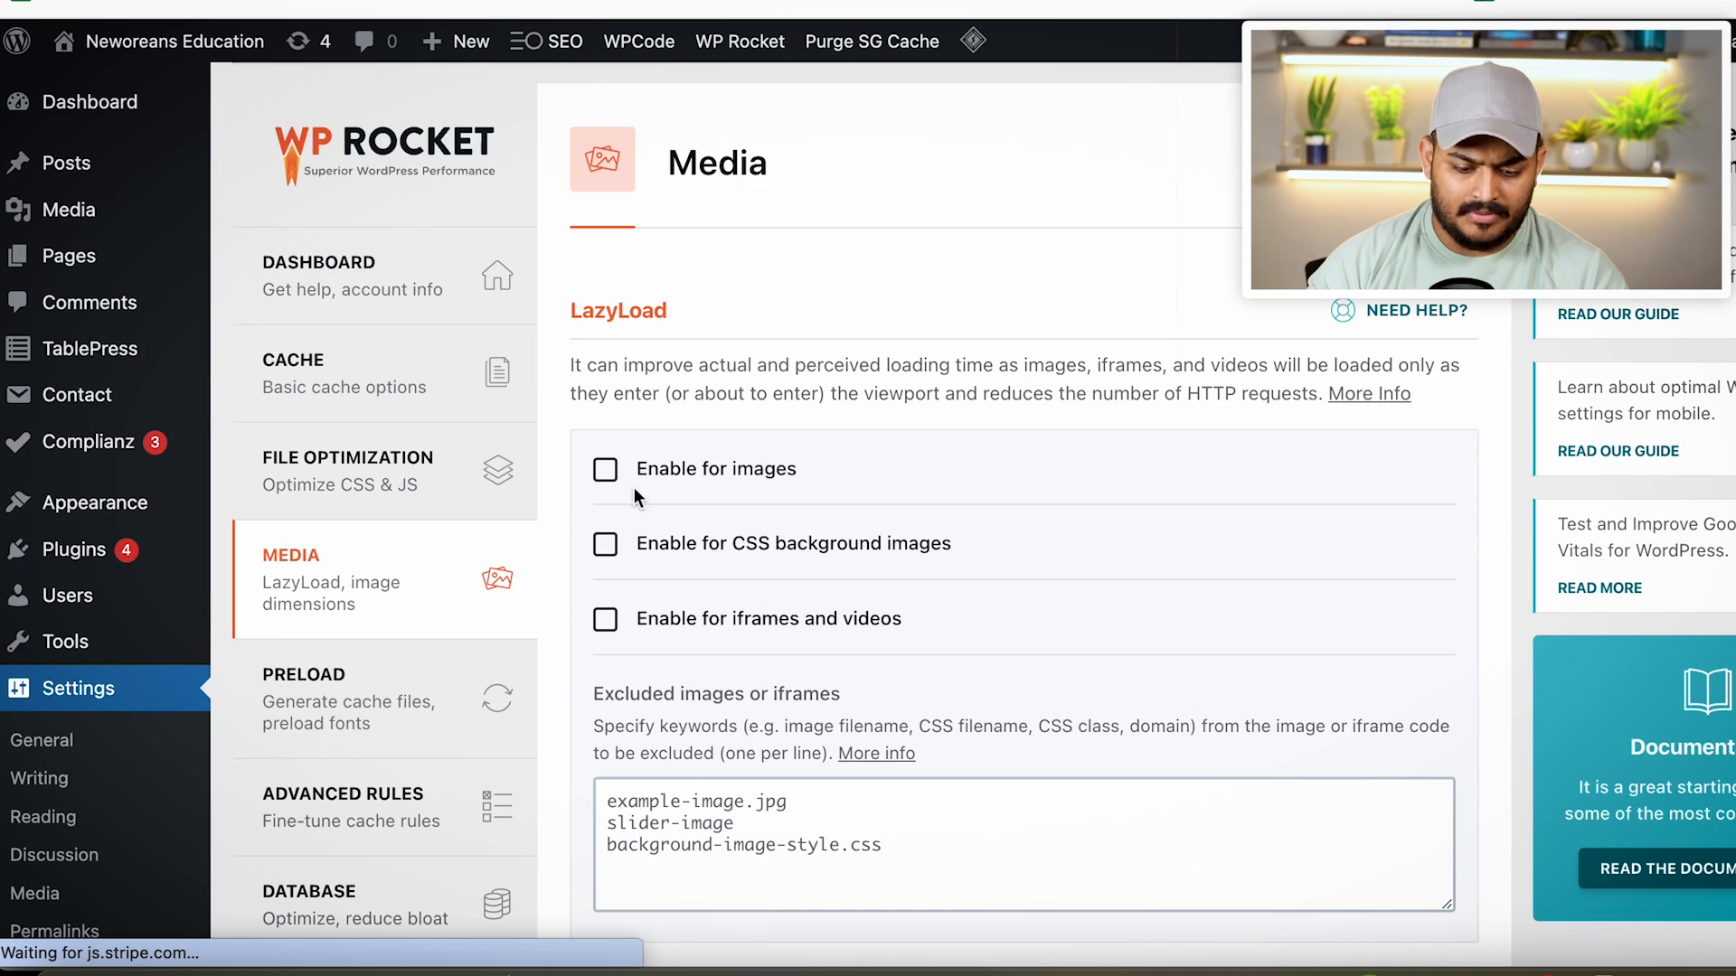
pyautogui.click(606, 469)
pyautogui.click(606, 545)
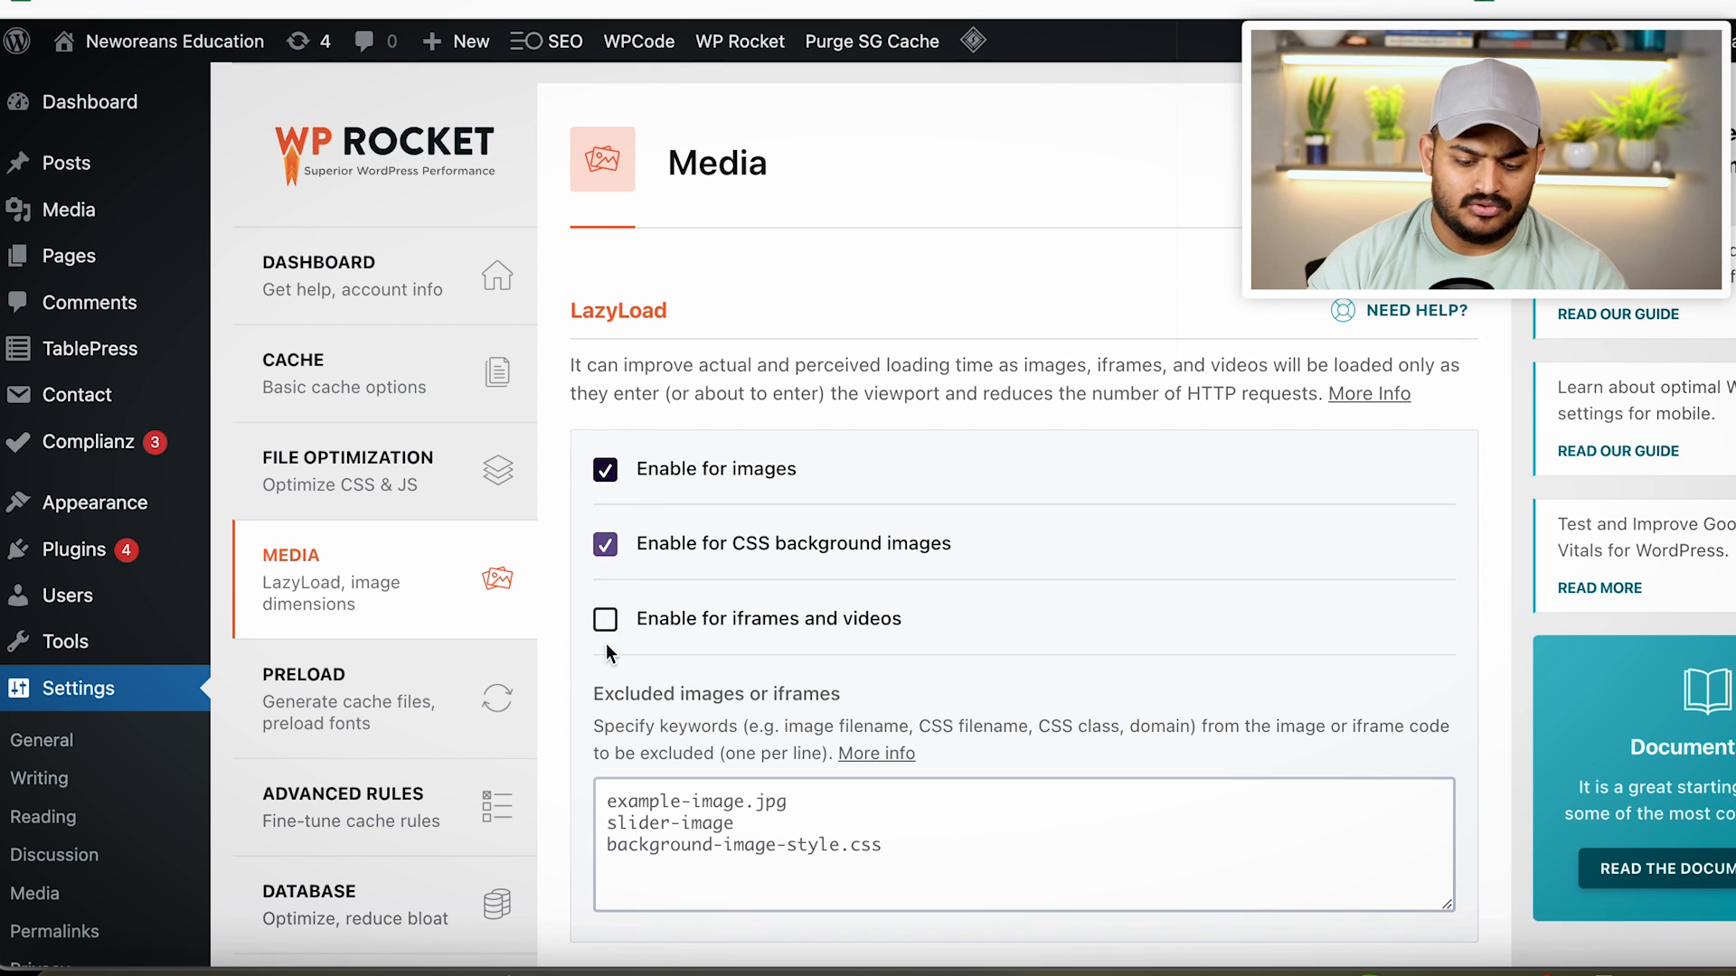
pyautogui.click(605, 621)
# Enable replacing YouTube iframes with a preview image and adding missing image dimensions, and save the changes
pyautogui.scroll(-5, 601, 632)
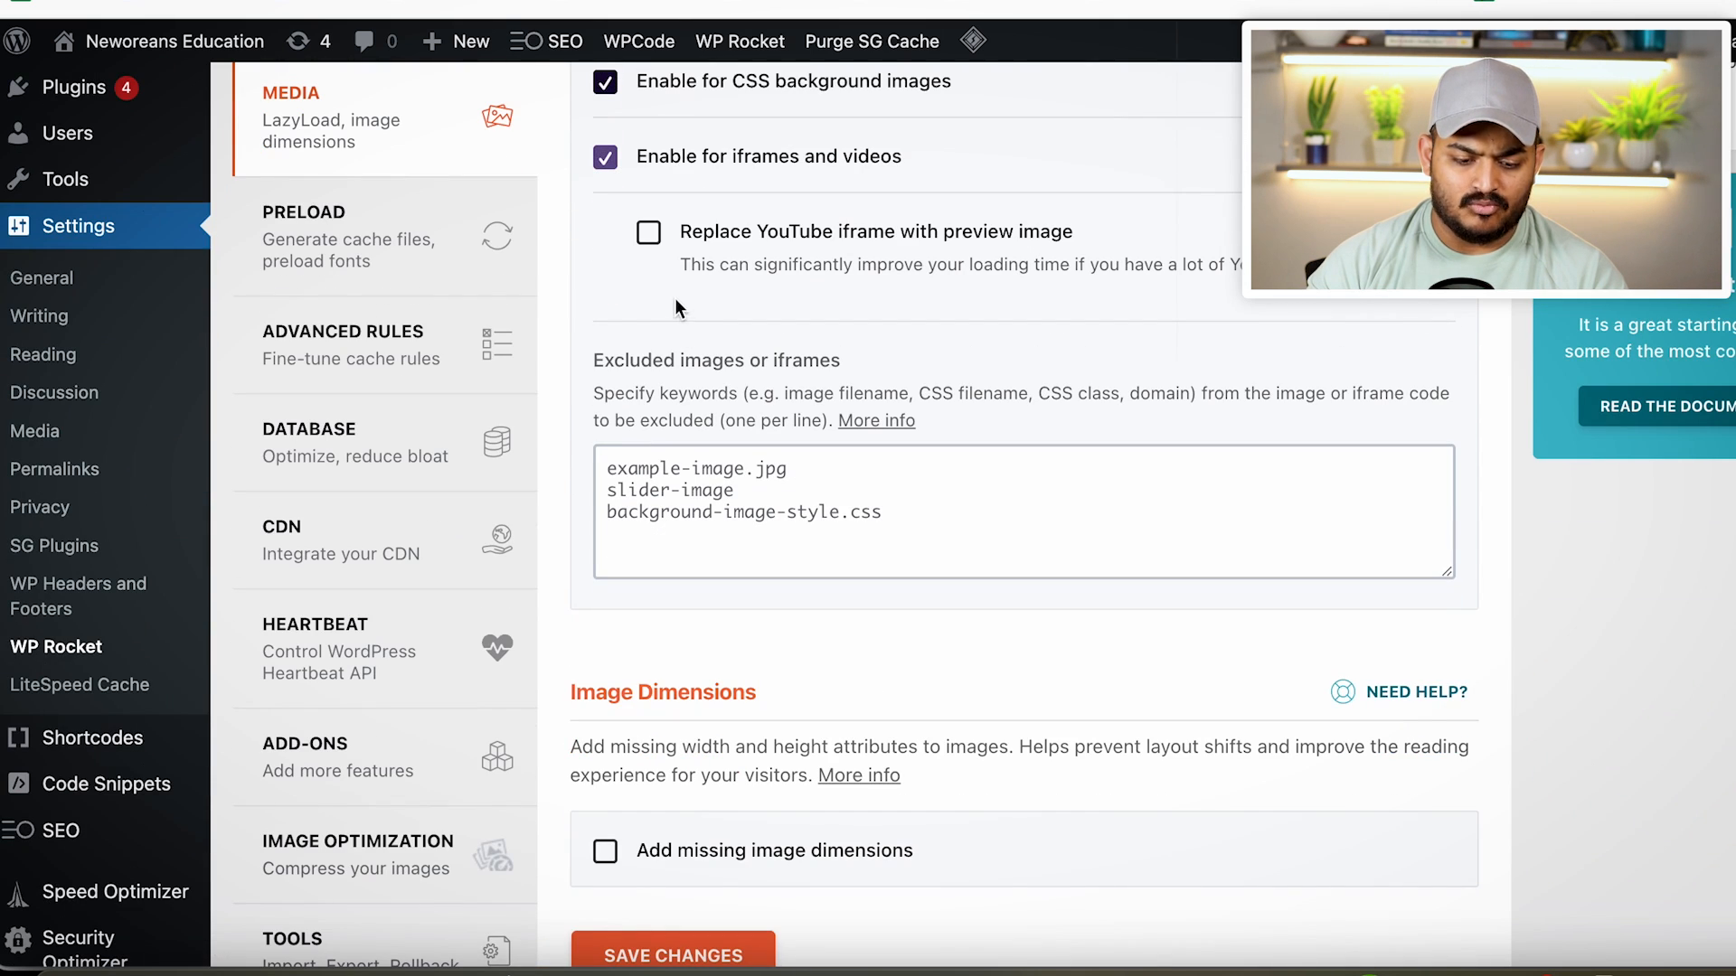
pyautogui.click(648, 233)
pyautogui.scroll(-3, 673, 515)
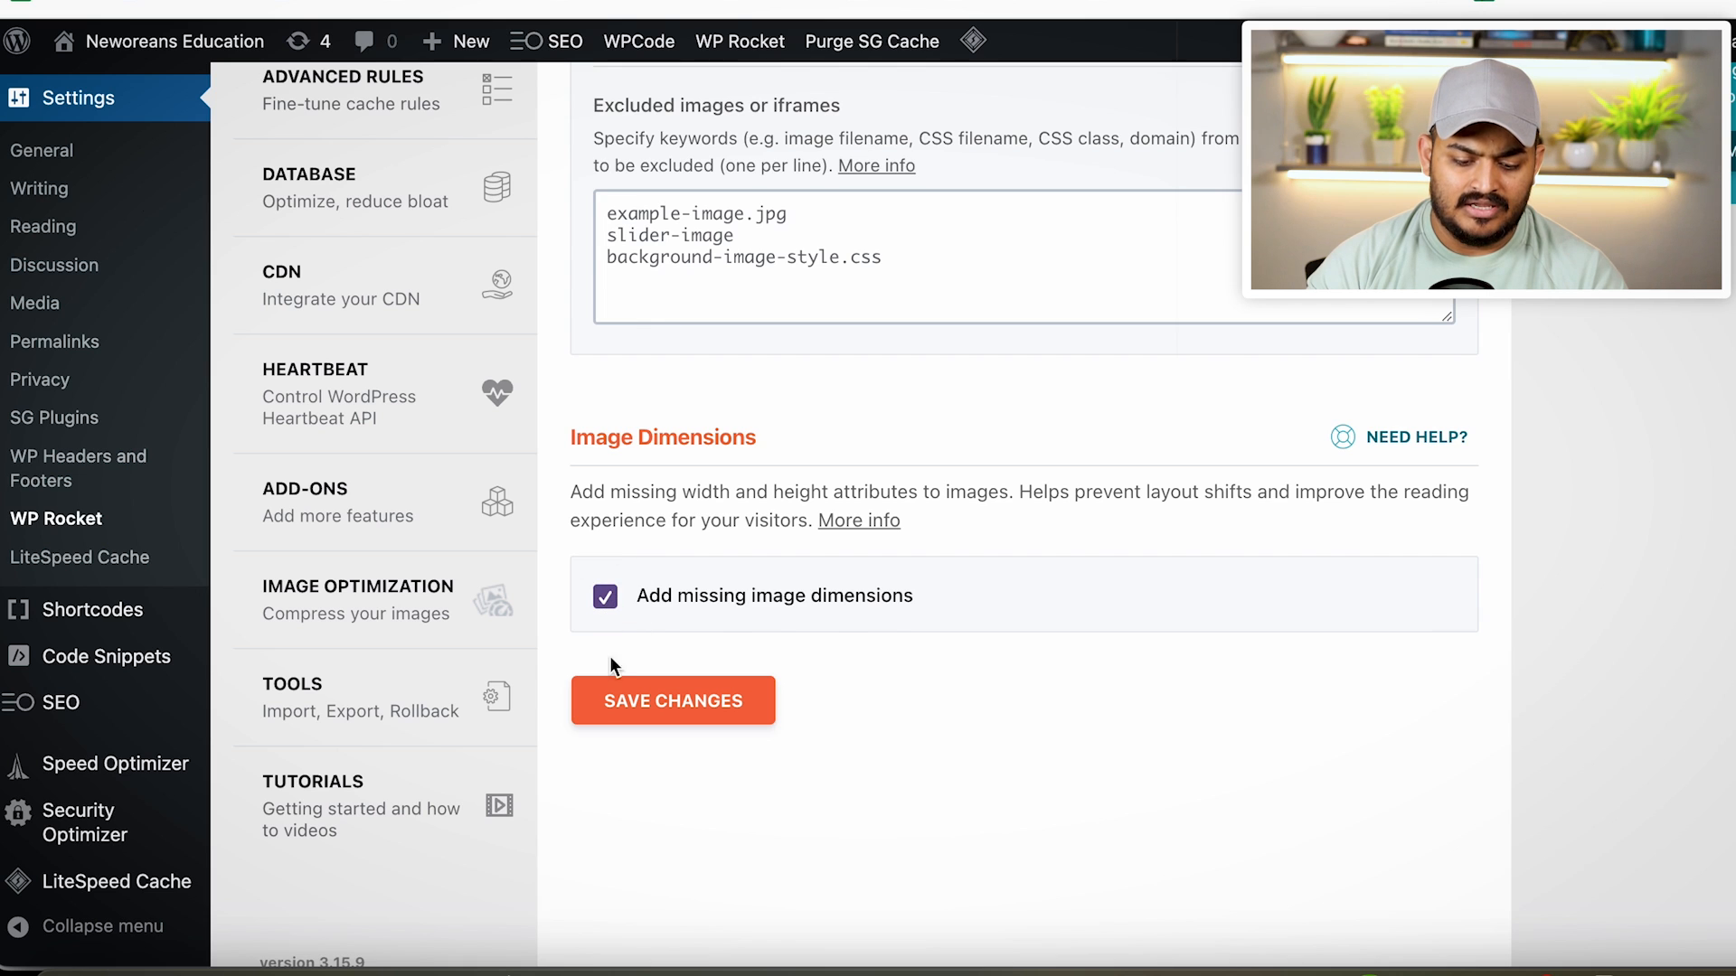
pyautogui.click(618, 719)
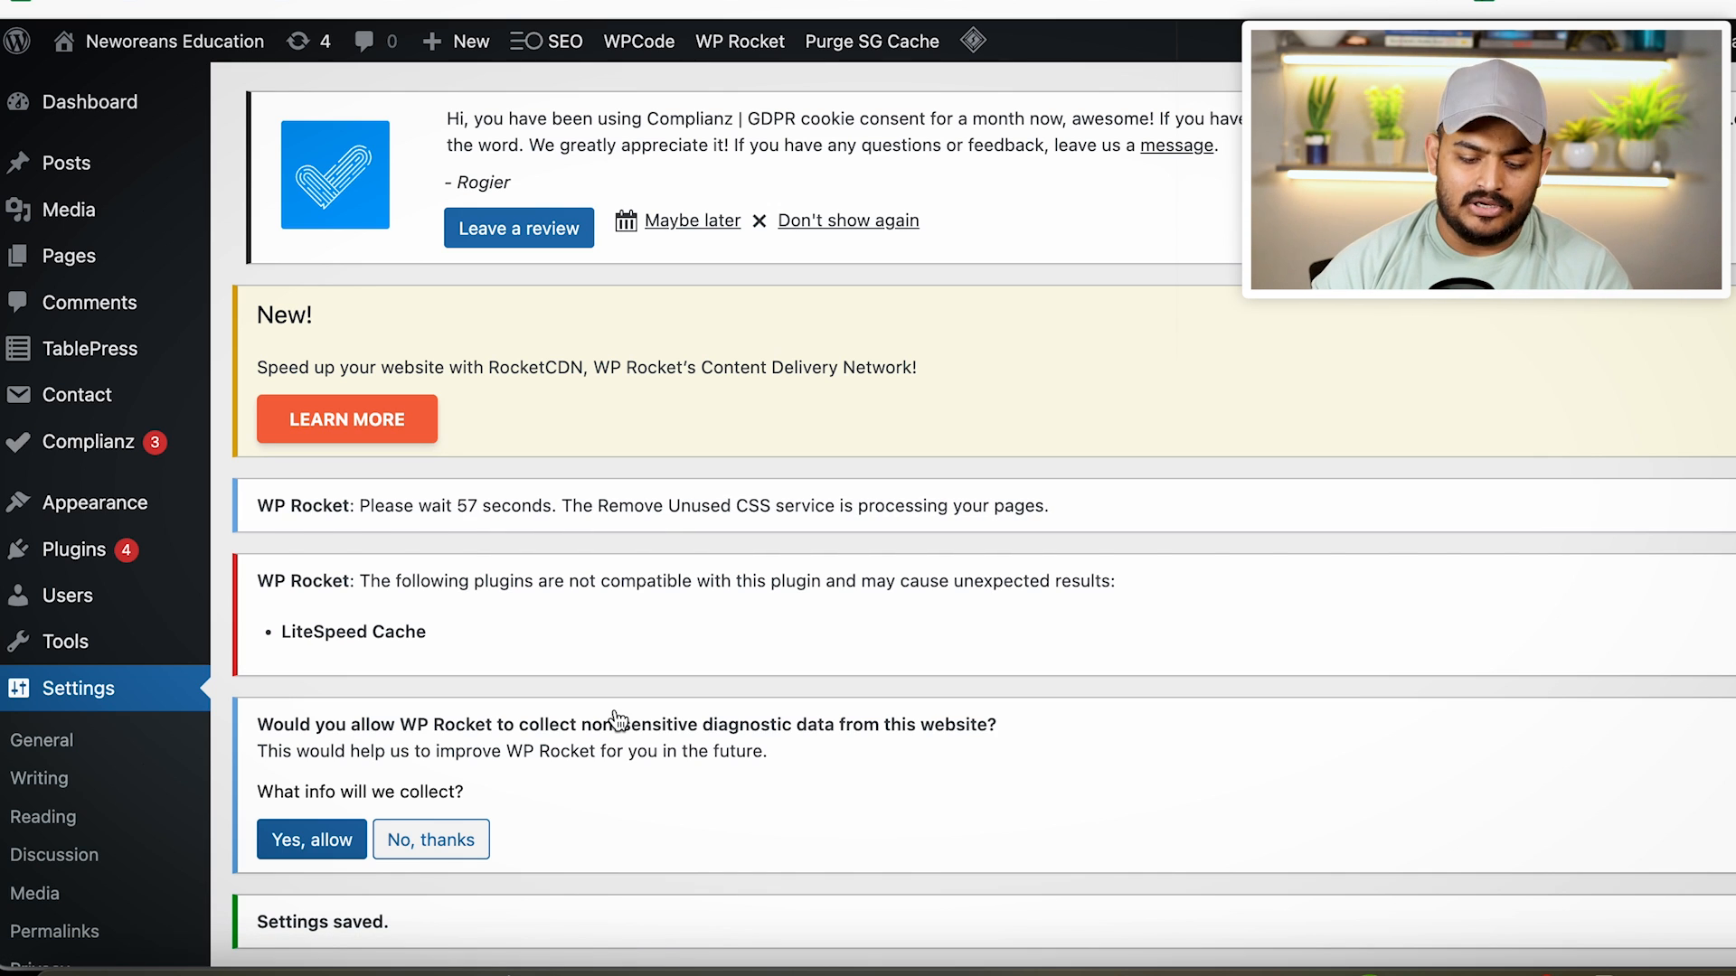
# Review WP Rocket's Preload settings and its Advanced Rules for cache exclusions, cookies and query strings
pyautogui.scroll(-12, 607, 661)
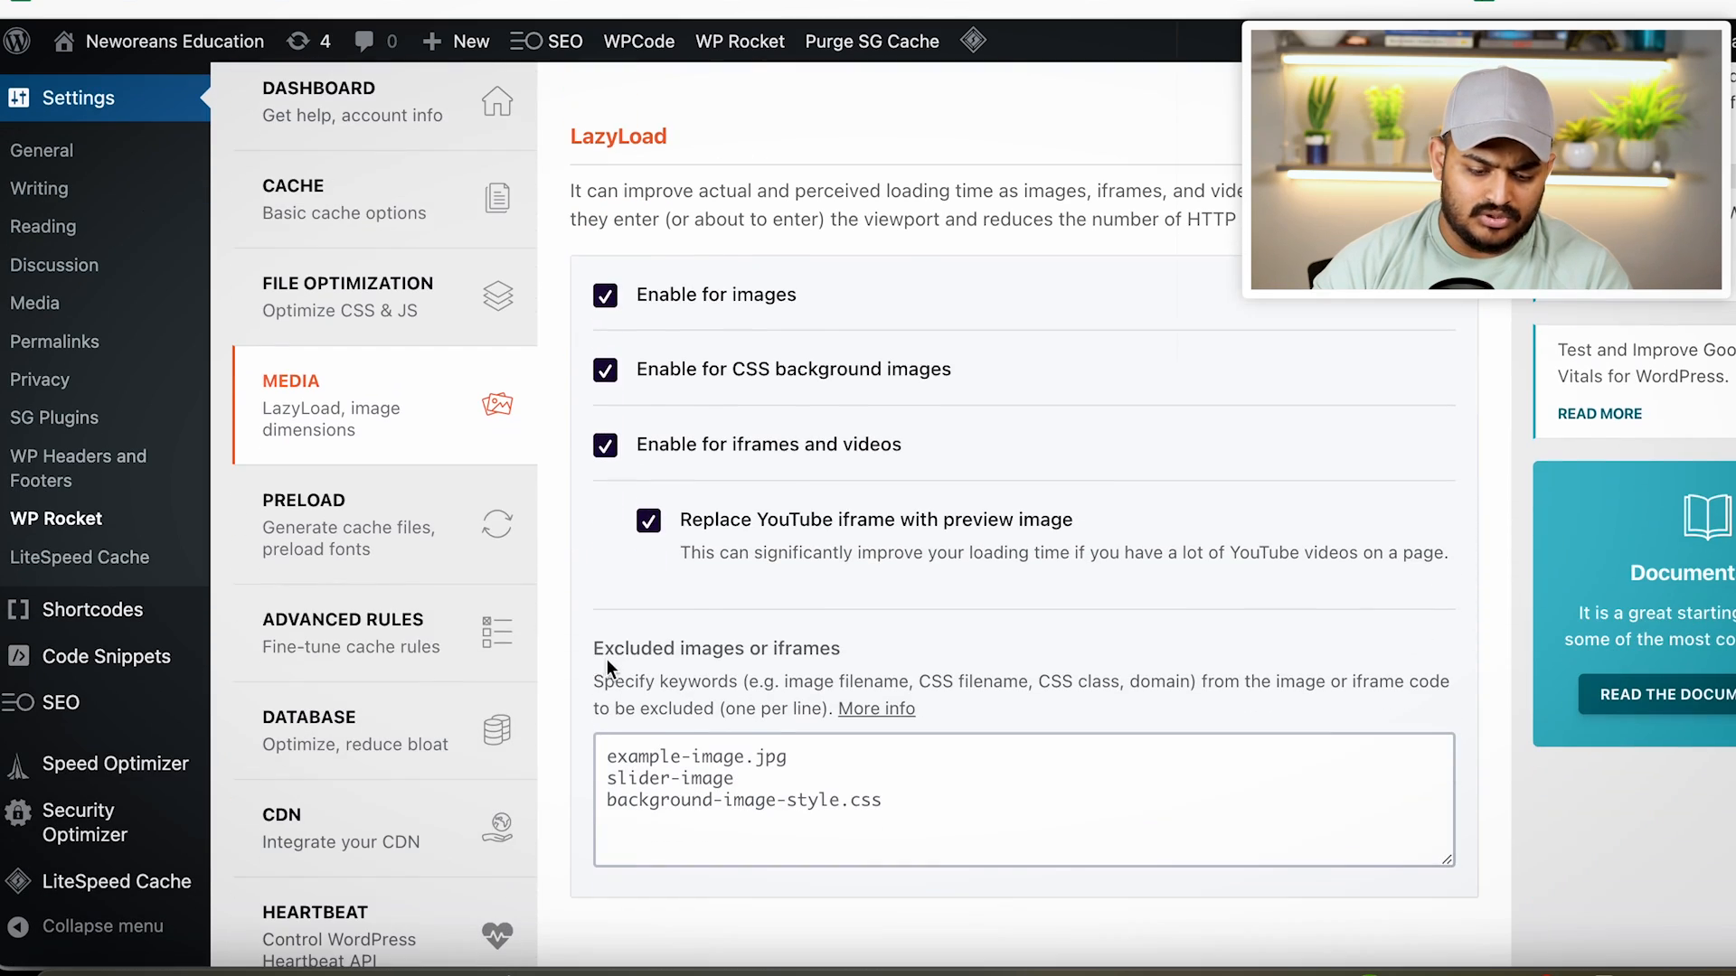
pyautogui.click(414, 577)
pyautogui.scroll(-5, 697, 656)
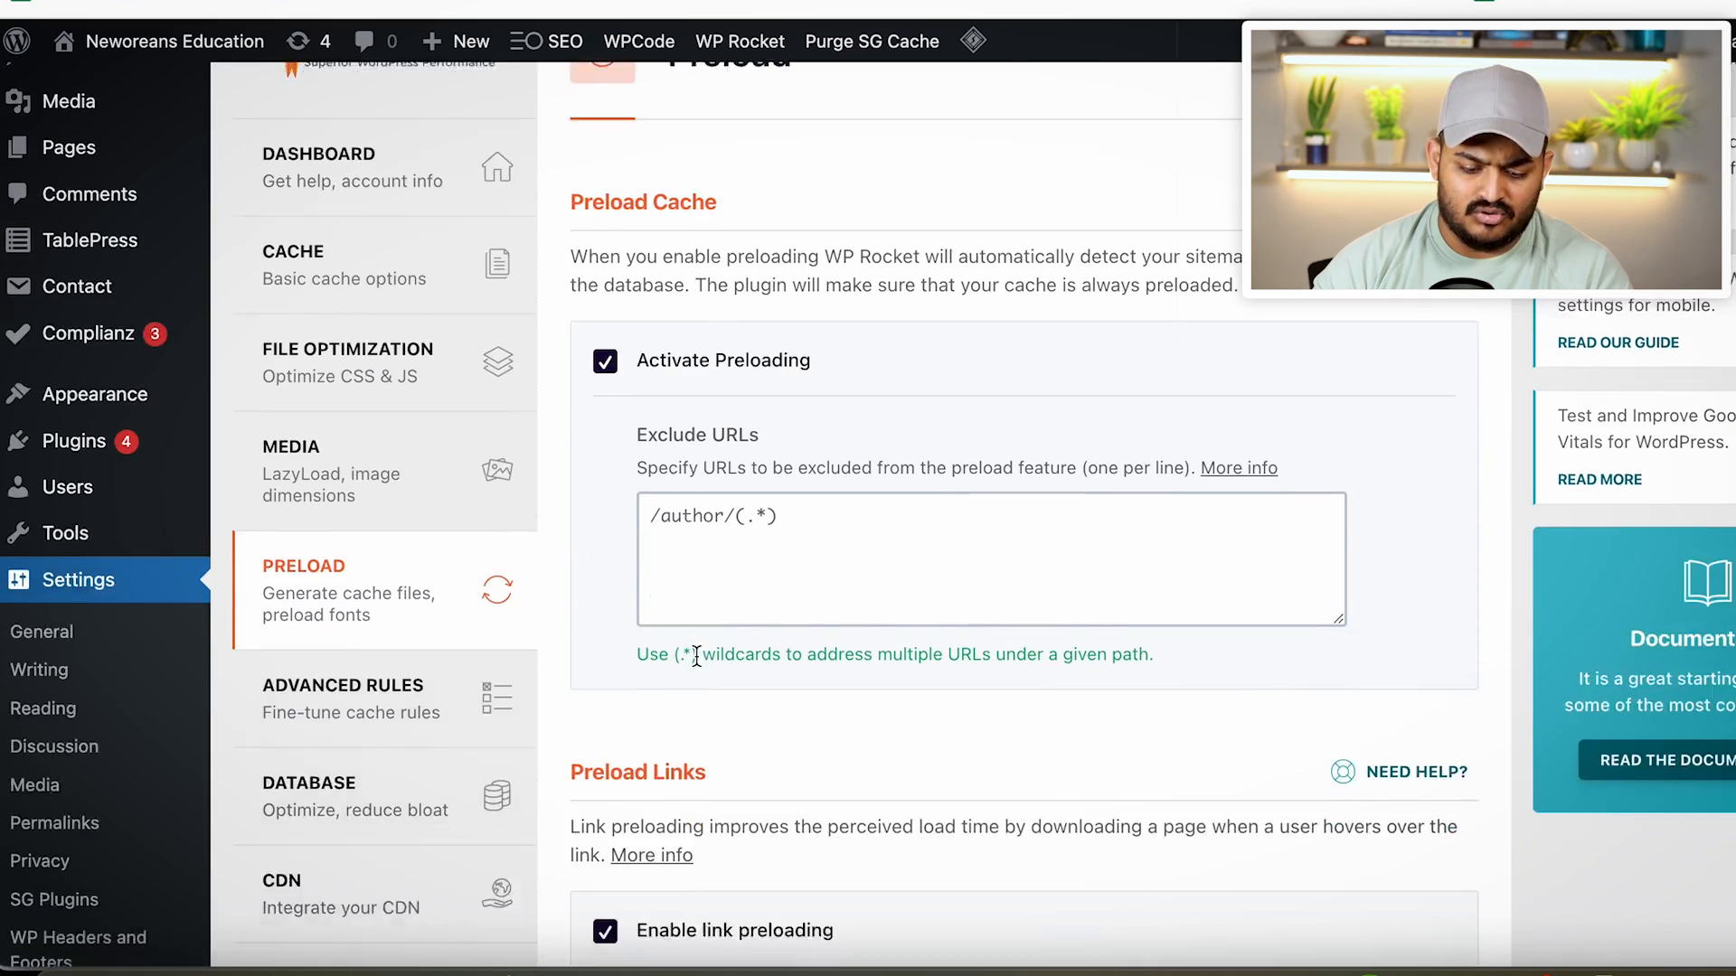
pyautogui.scroll(-10, 696, 656)
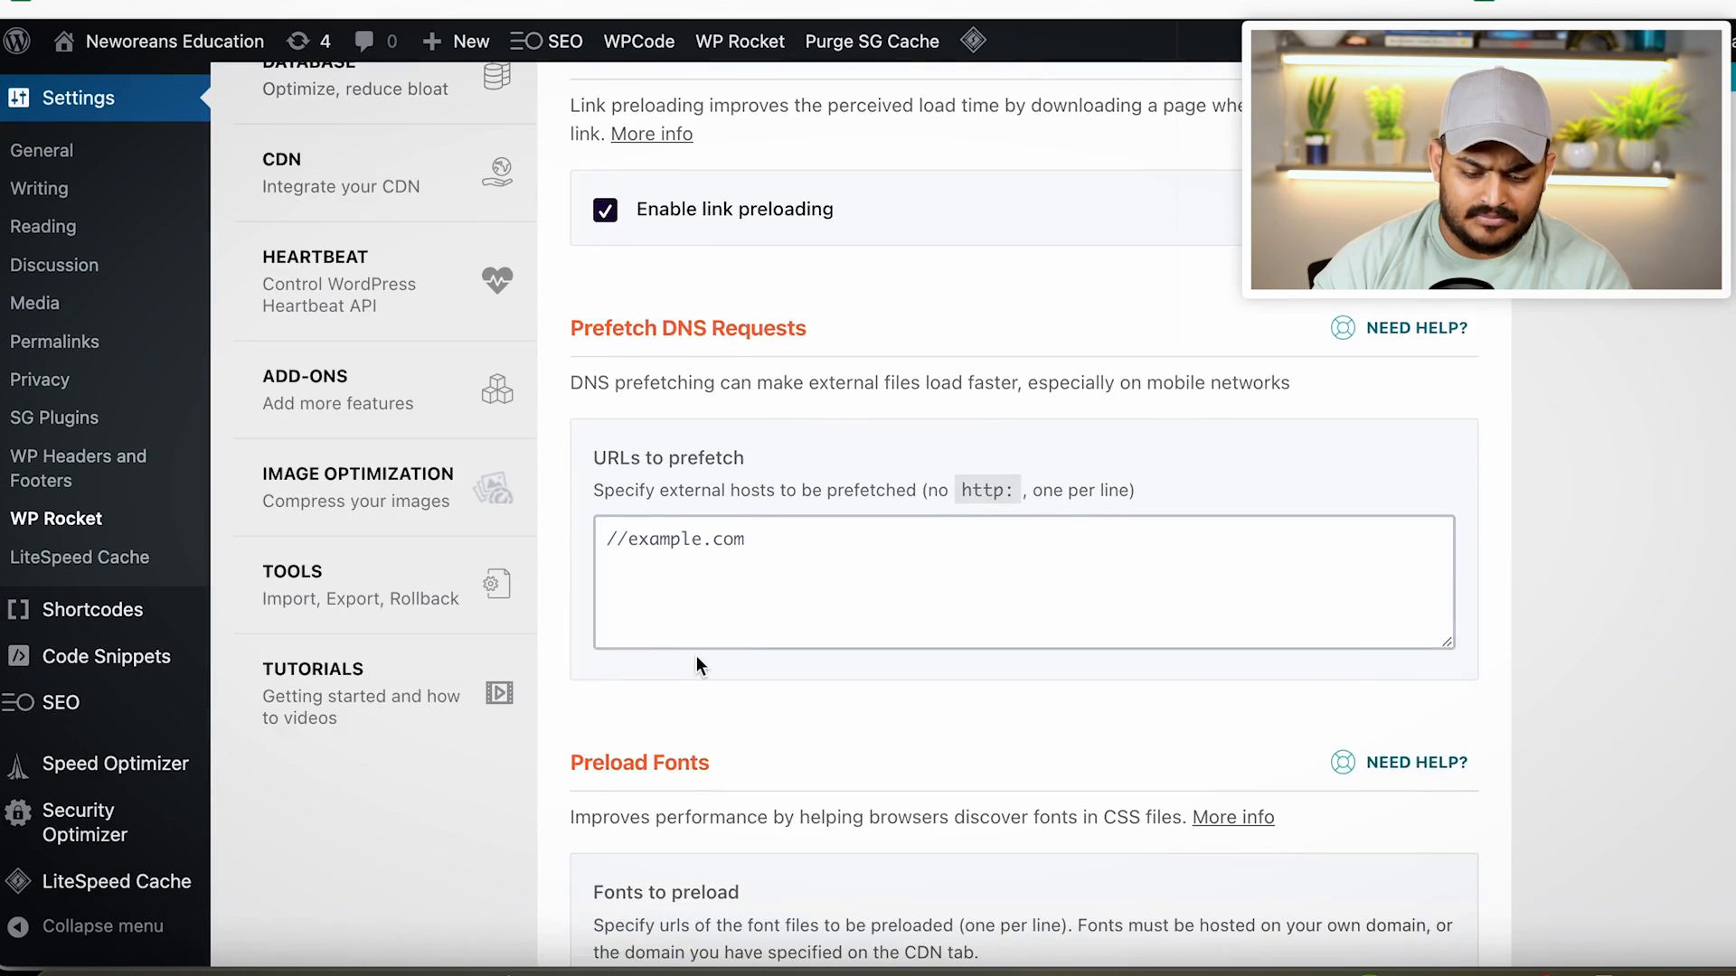
pyautogui.scroll(-2, 696, 655)
pyautogui.scroll(10, 662, 737)
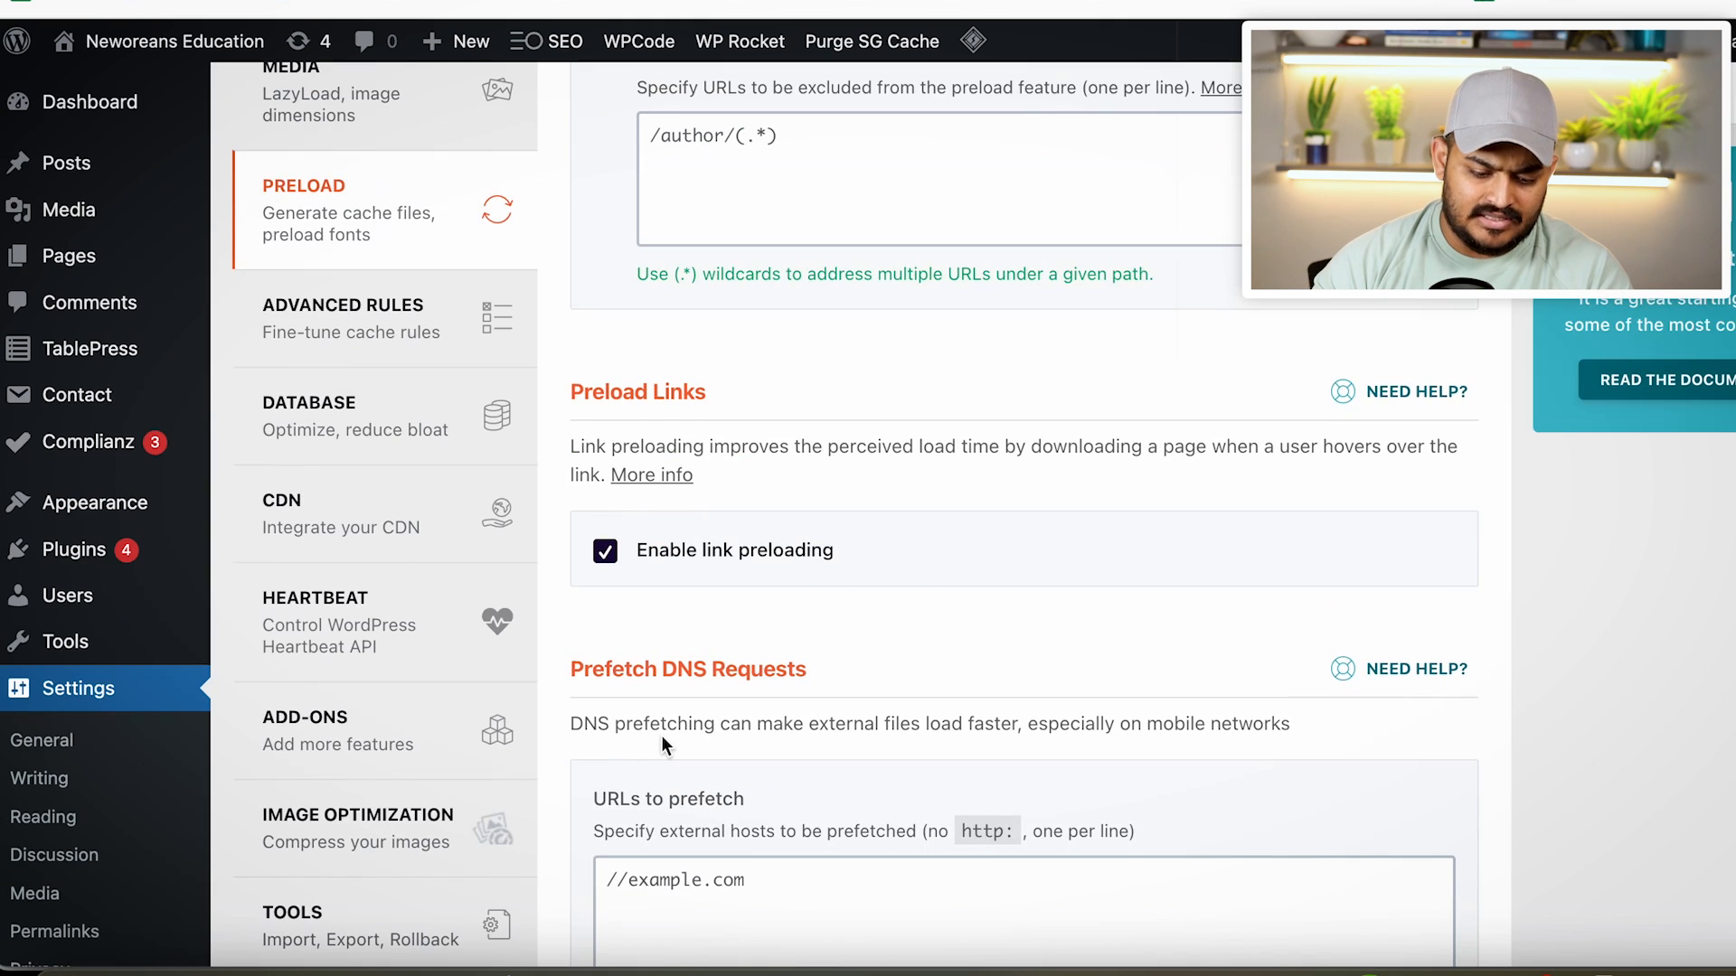
pyautogui.click(389, 354)
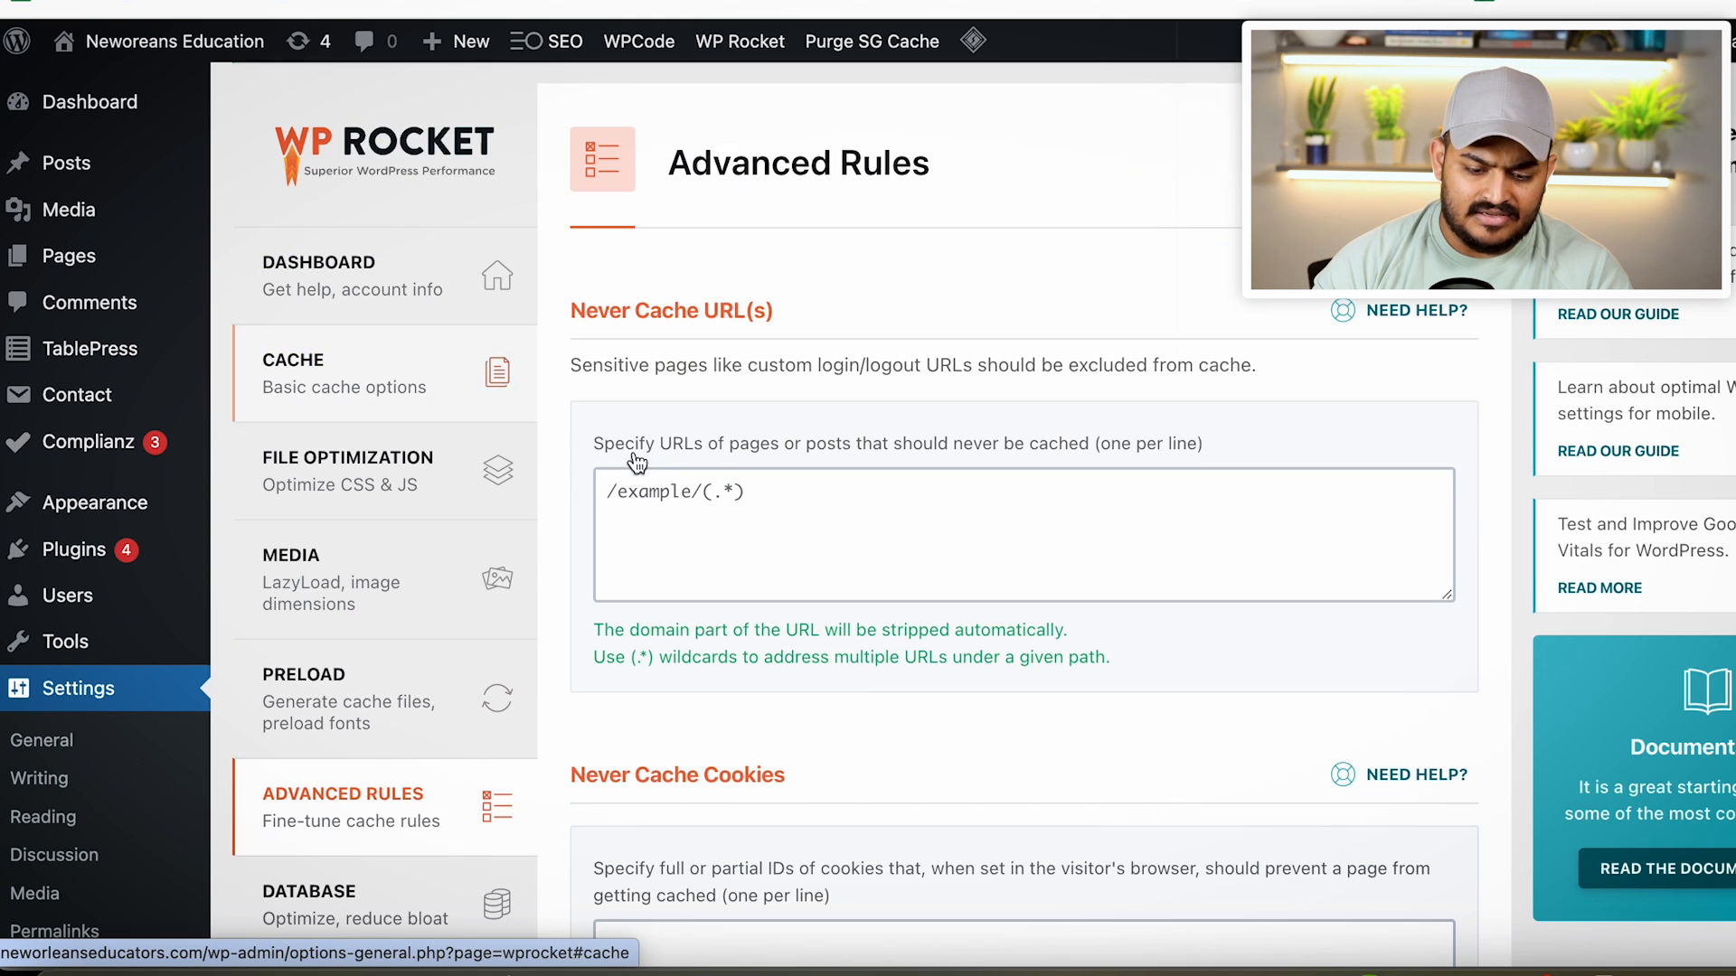
pyautogui.scroll(-2, 632, 506)
pyautogui.scroll(-15, 680, 560)
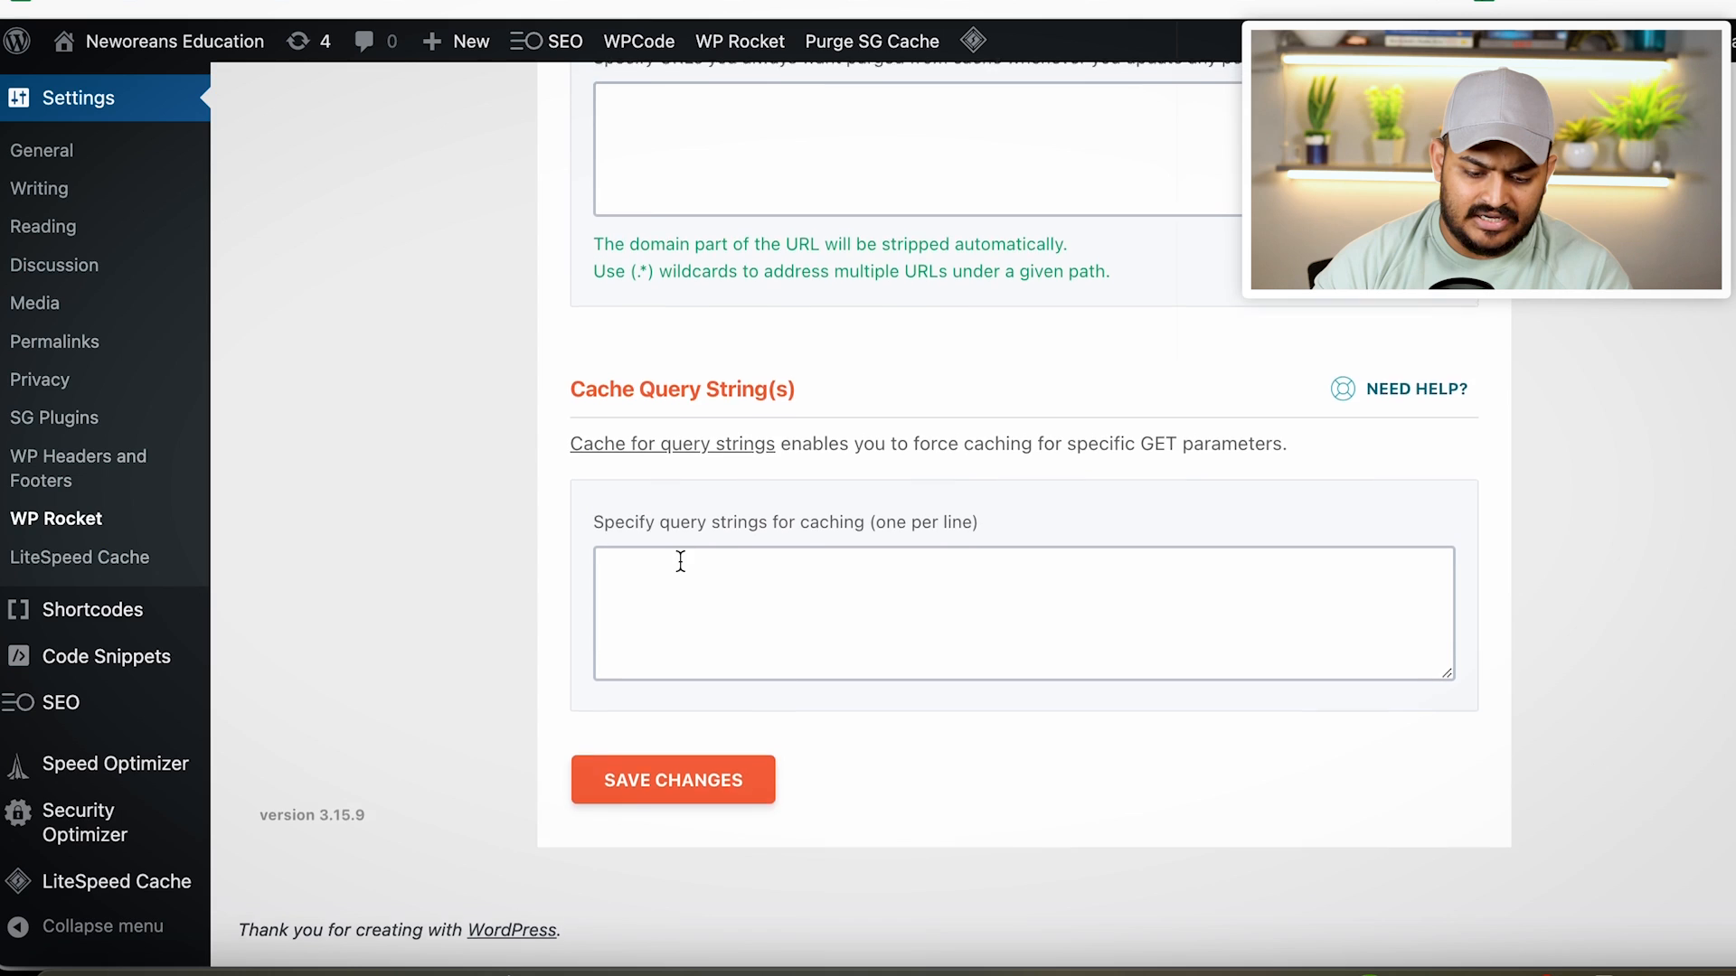
pyautogui.scroll(10, 680, 561)
pyautogui.scroll(5, 680, 561)
# In the Database settings, select revisions, auto drafts and trashed posts for cleanup
pyautogui.click(437, 432)
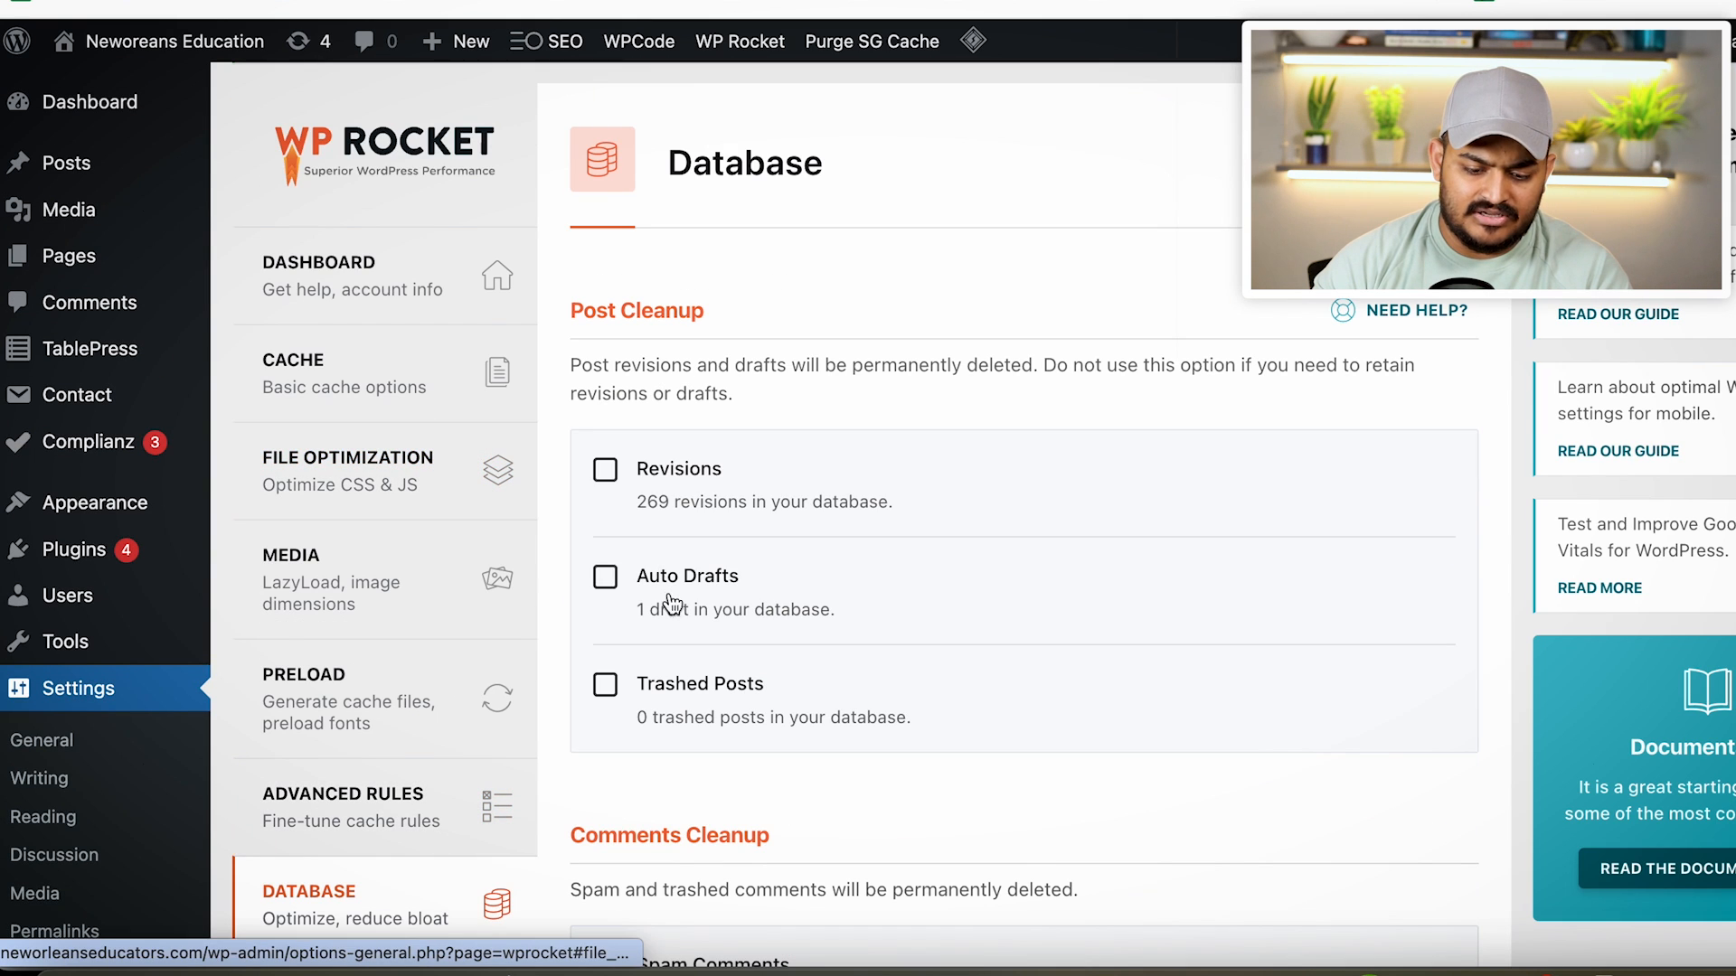
pyautogui.click(606, 471)
pyautogui.click(606, 578)
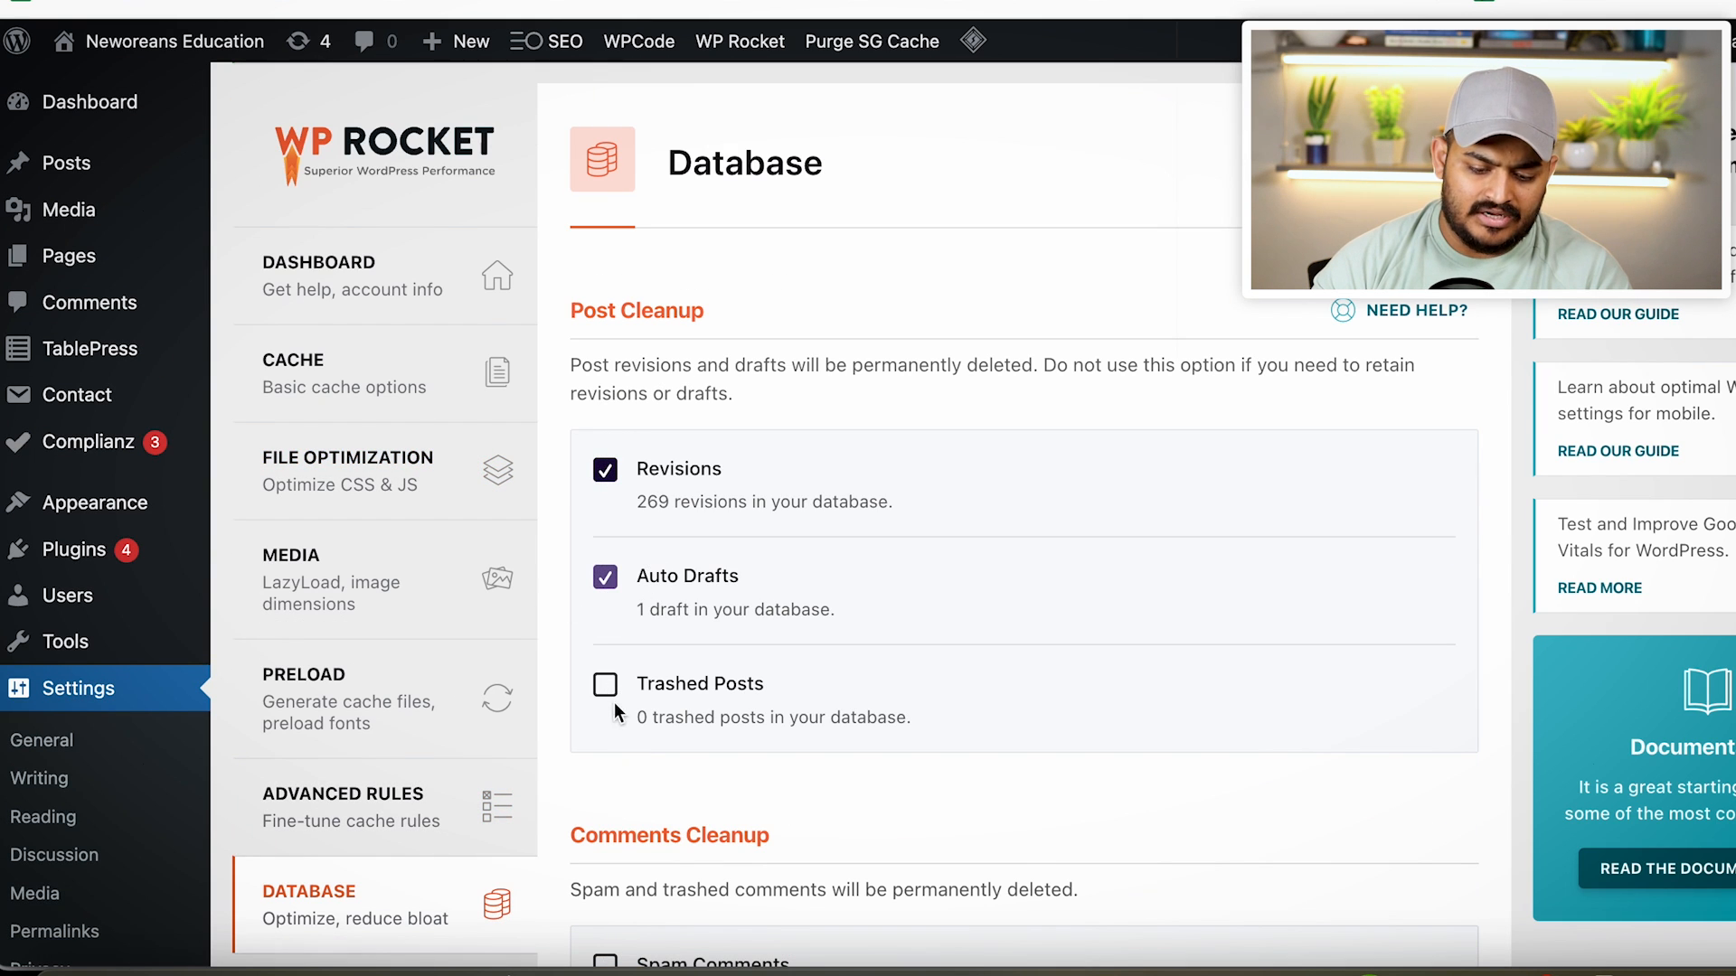
pyautogui.click(607, 689)
# Include spam comments, trashed comments and all transients in the database cleanup
pyautogui.scroll(-6, 746, 816)
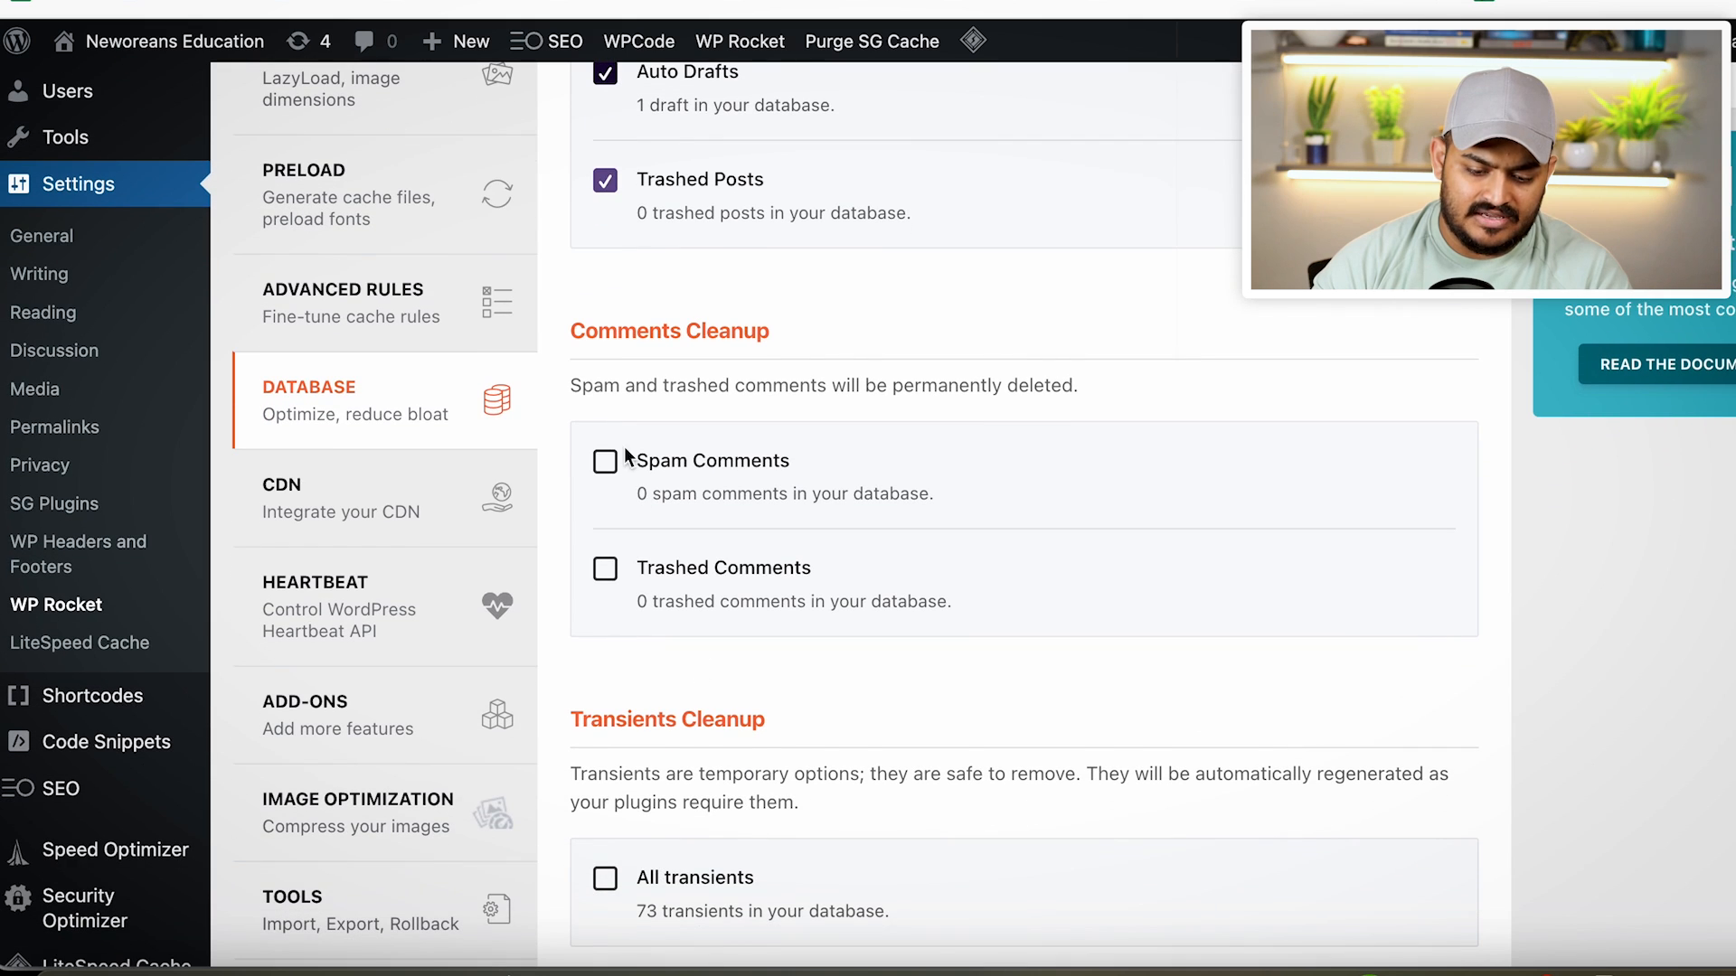
pyautogui.click(605, 462)
pyautogui.click(606, 569)
pyautogui.scroll(-3, 611, 579)
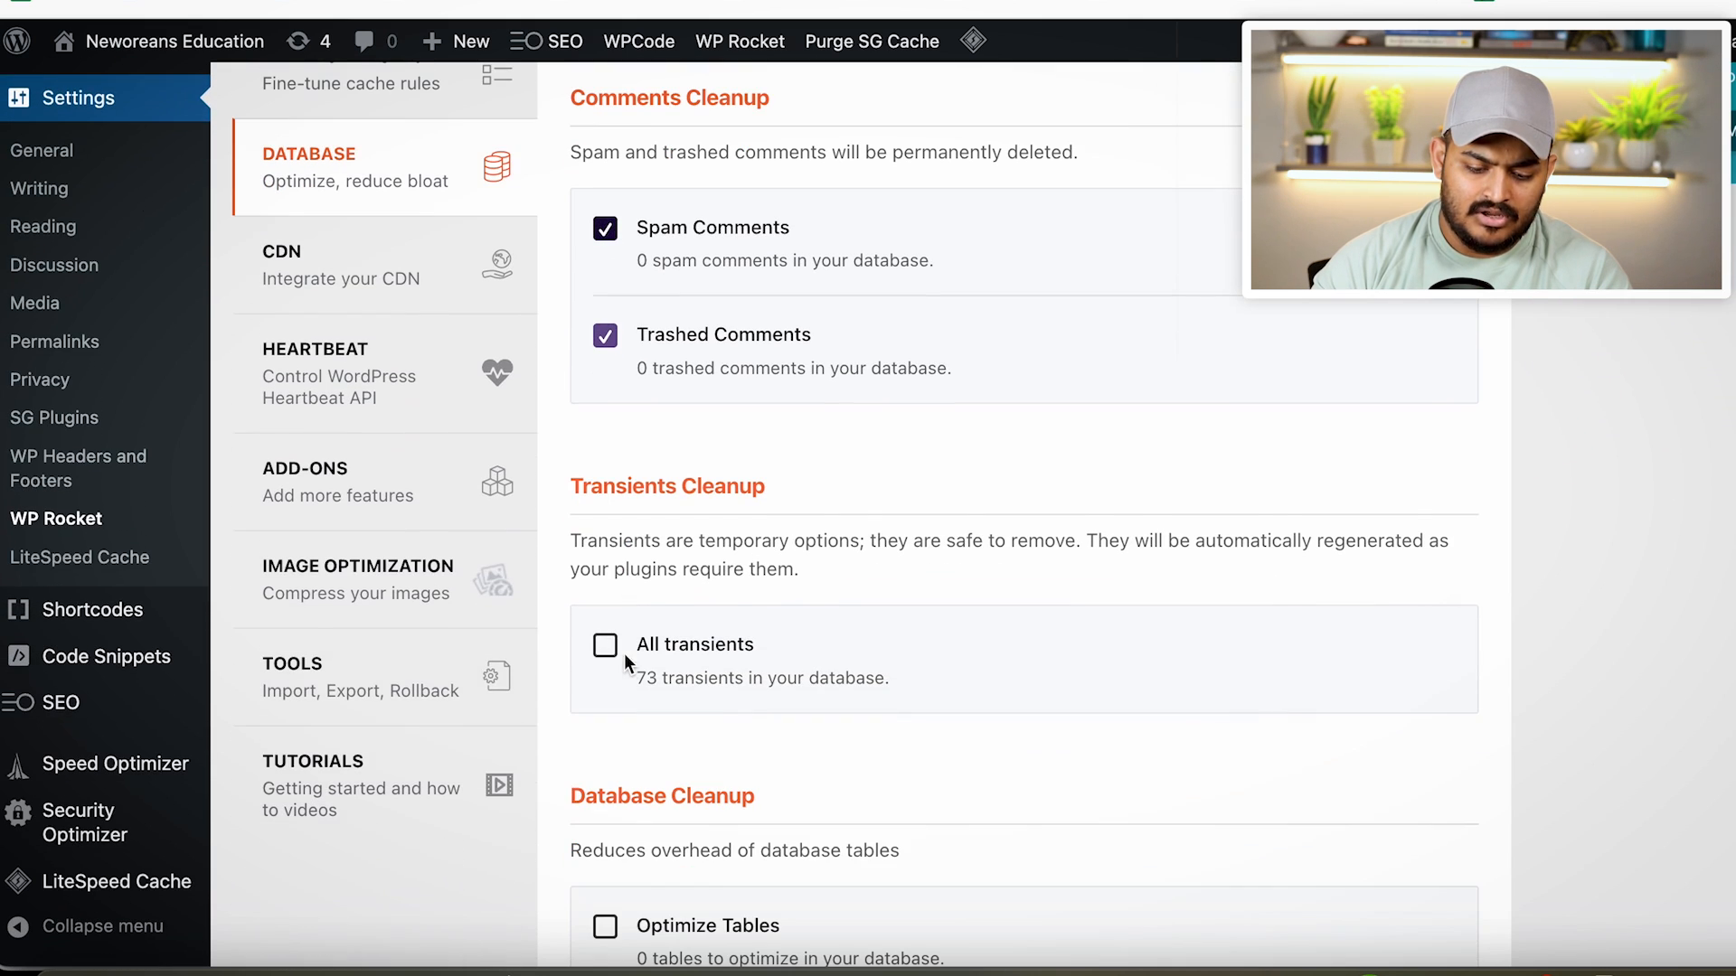
pyautogui.click(615, 657)
# Enable table optimization and a daily automatic cleanup, and run the database optimization
pyautogui.scroll(-4, 616, 669)
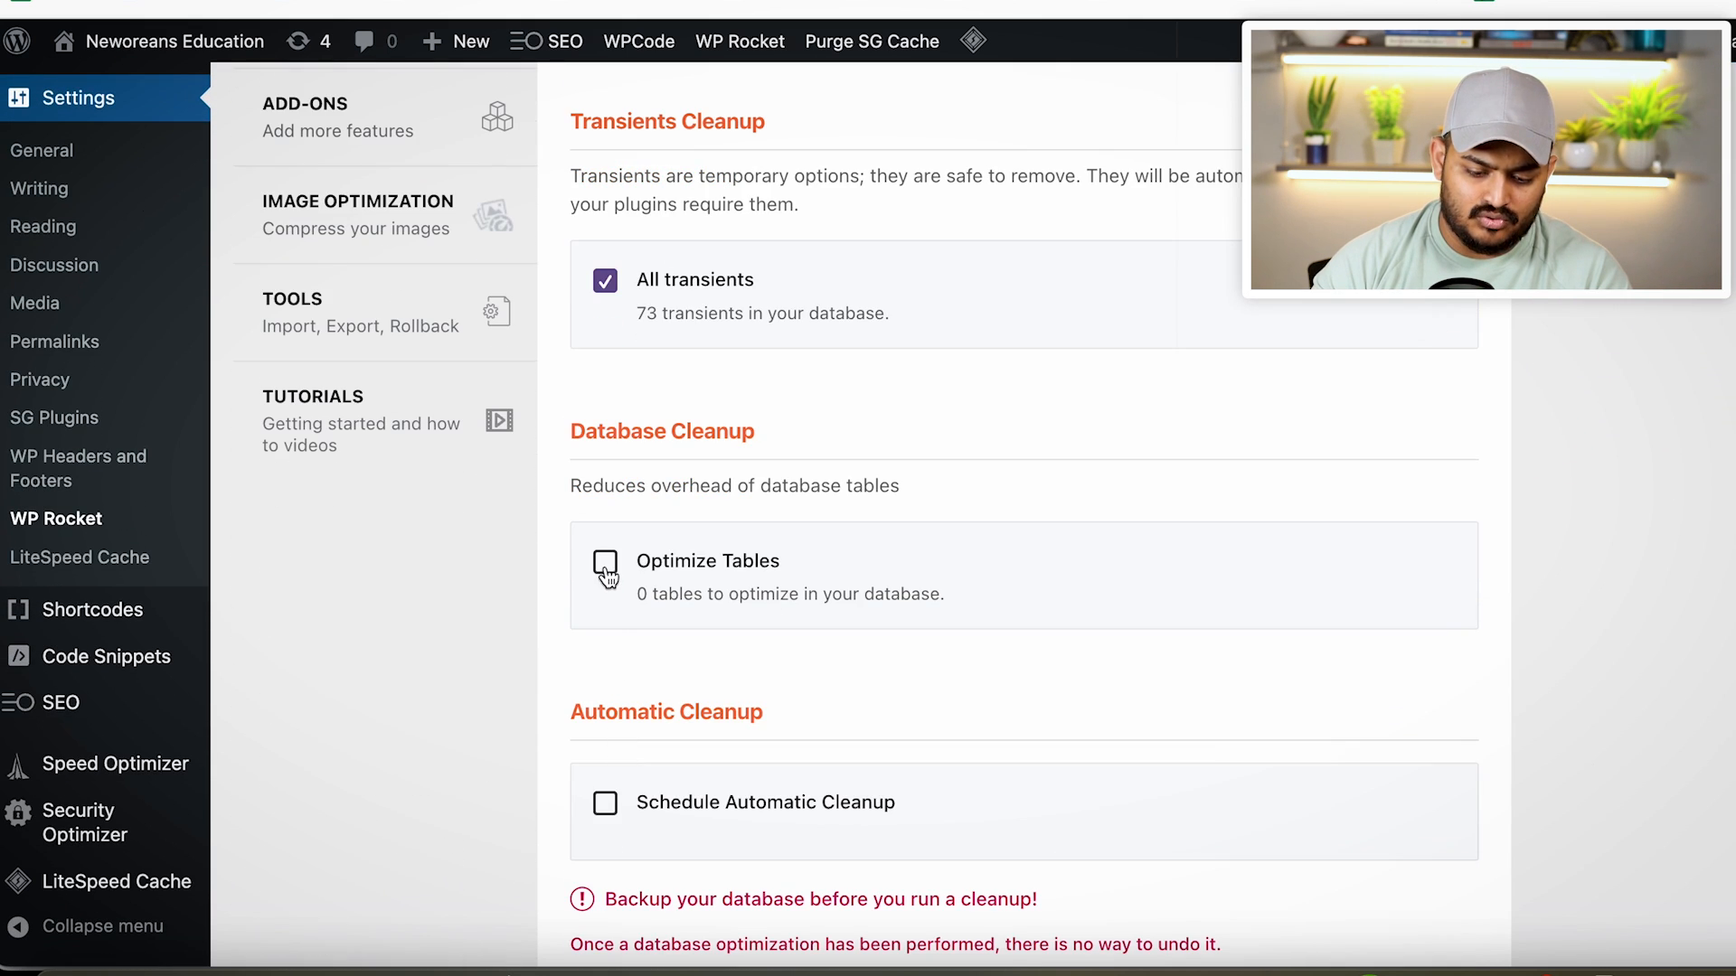
pyautogui.click(605, 562)
pyautogui.scroll(-1, 605, 778)
pyautogui.click(604, 734)
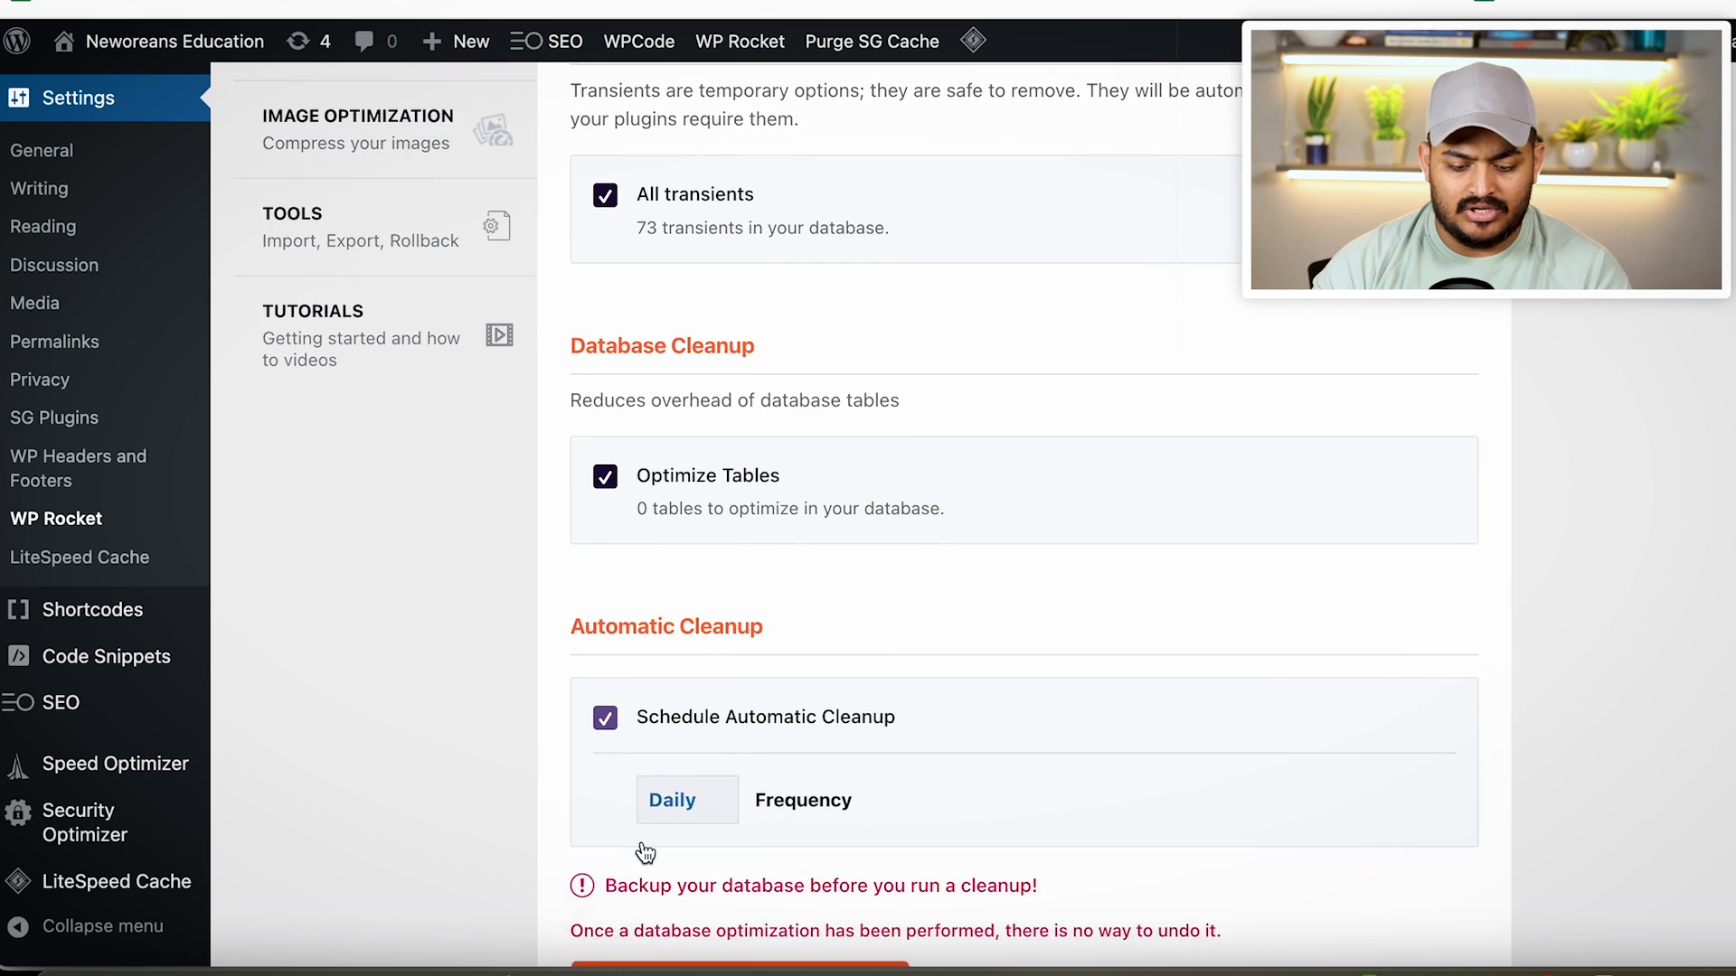
pyautogui.scroll(-3, 646, 853)
pyautogui.click(646, 765)
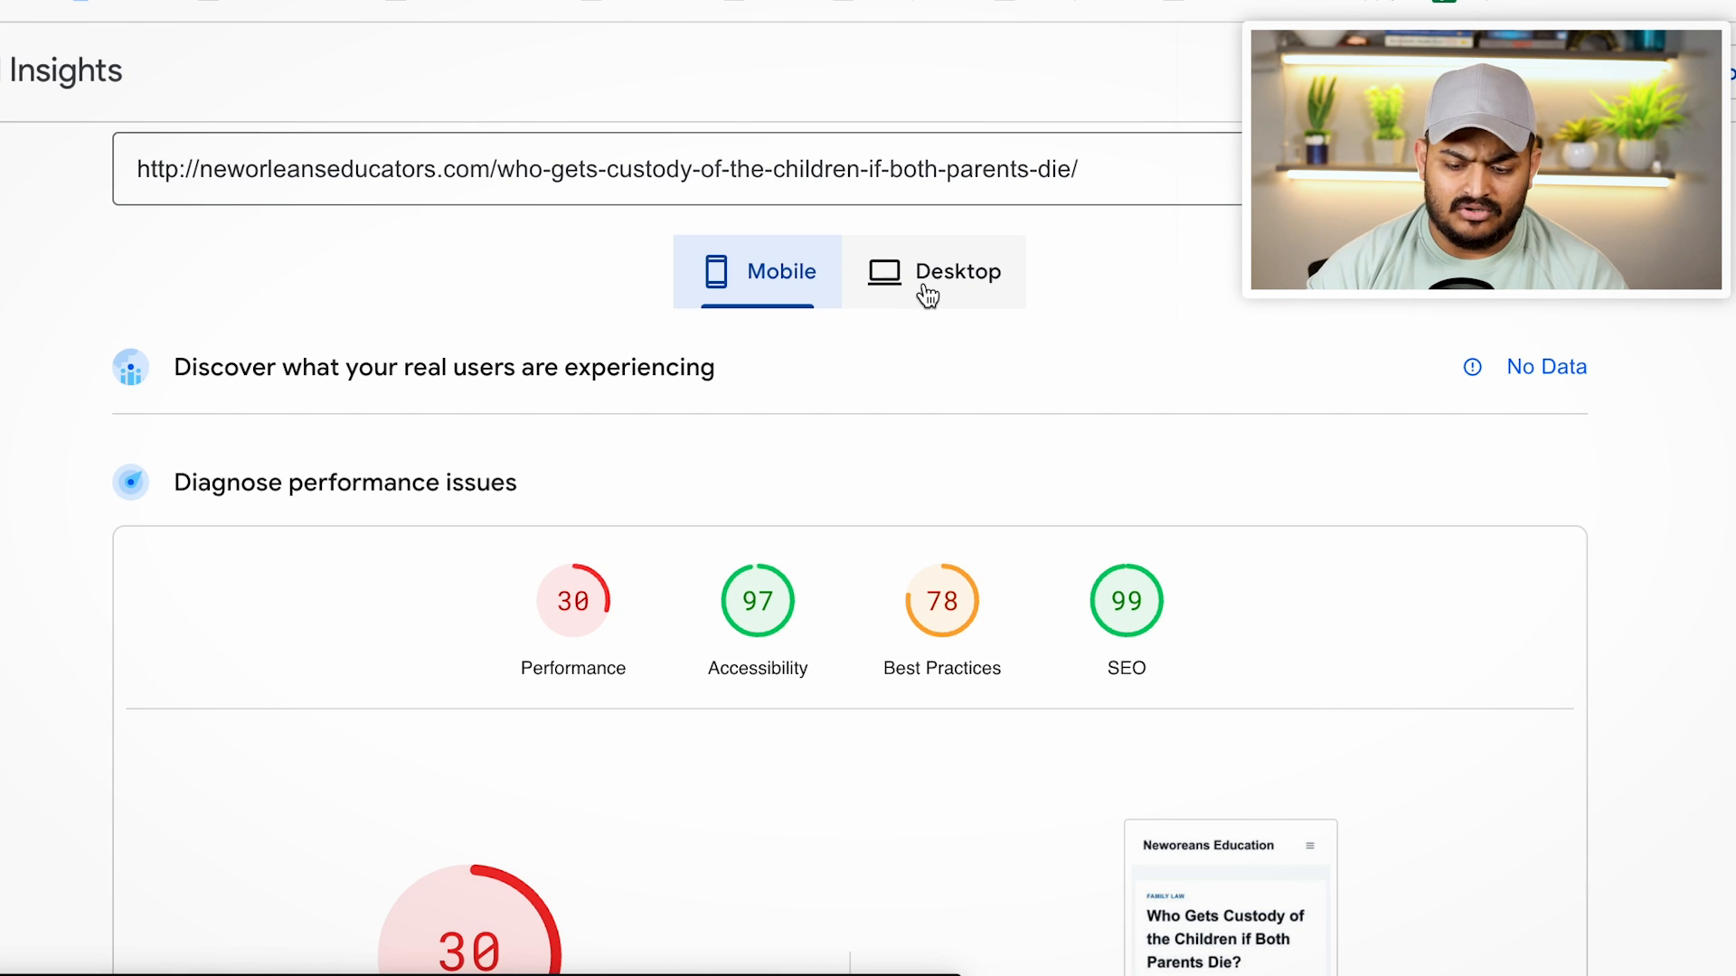
# In PageSpeed Insights, re-analyze the child custody article and check its mobile performance score and First Contentful Paint
pyautogui.click(1516, 169)
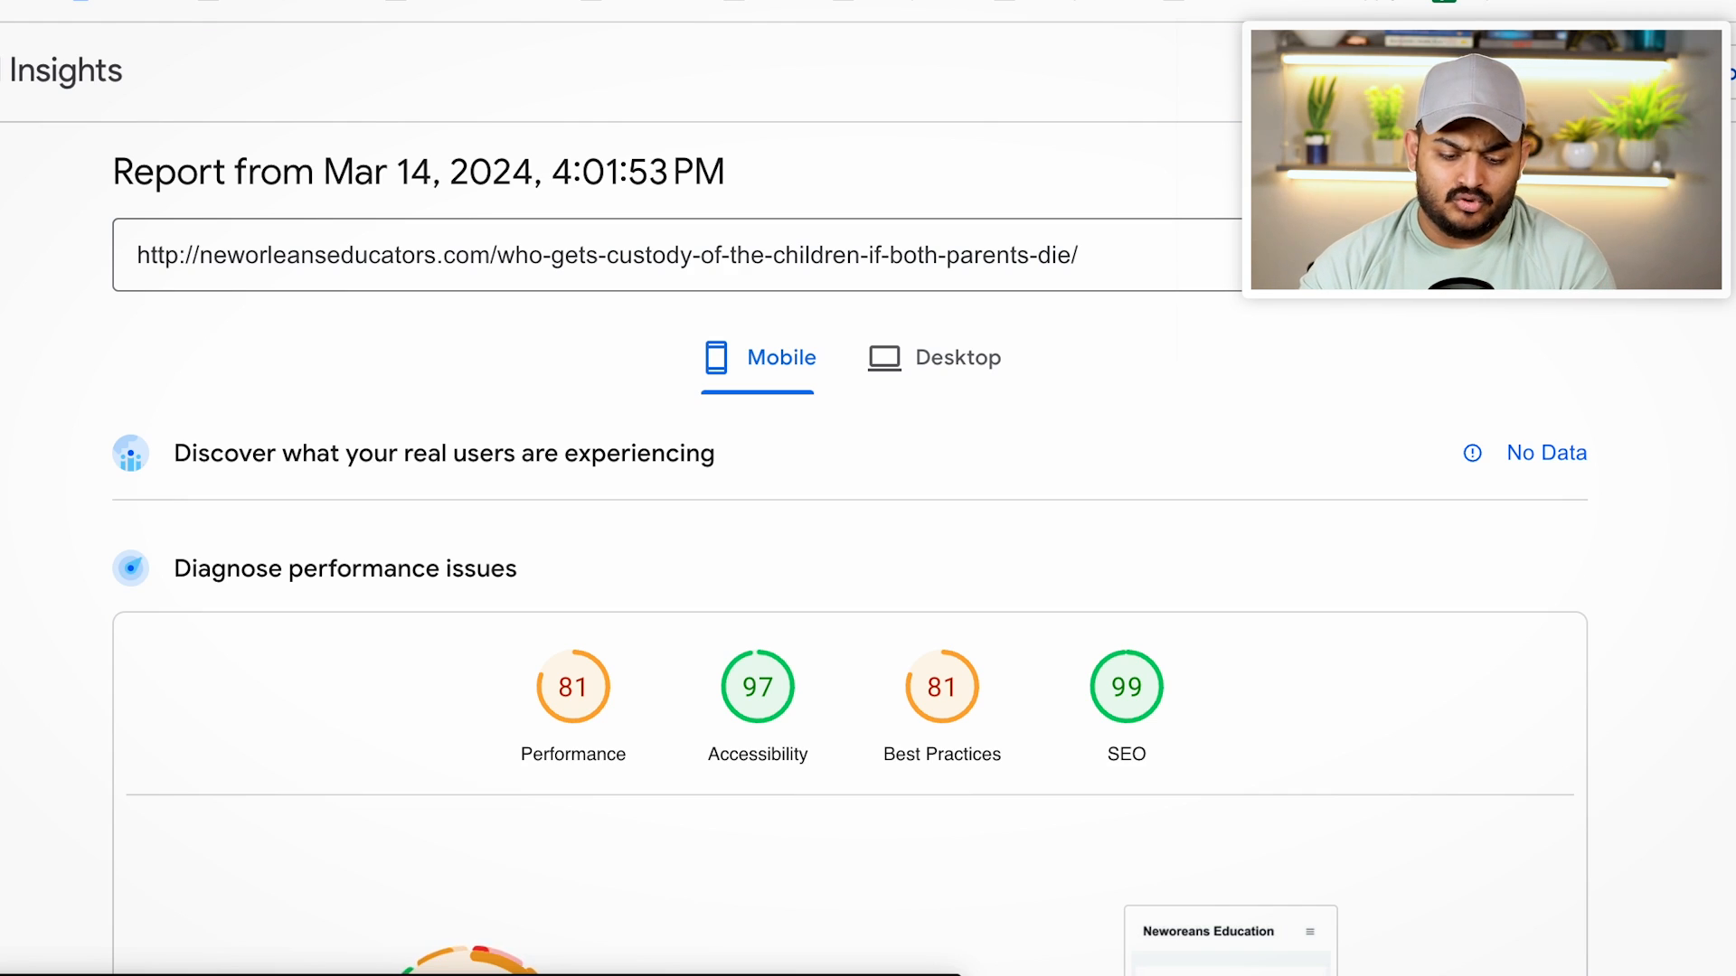
pyautogui.click(584, 698)
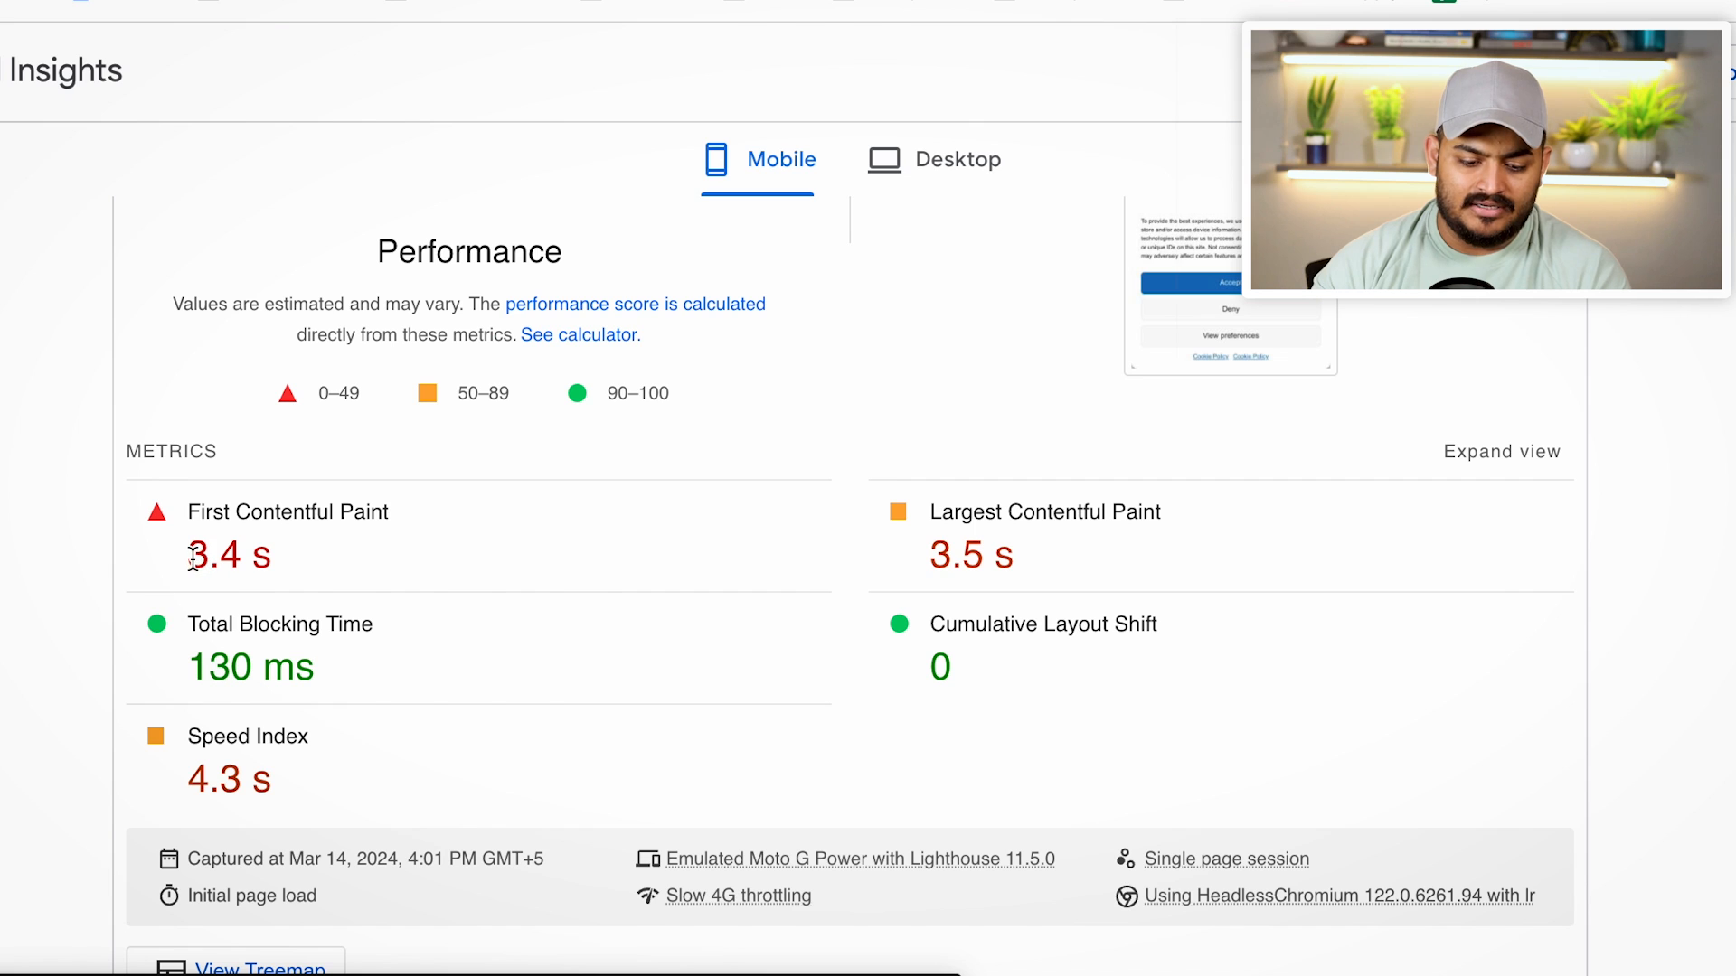
pyautogui.moveTo(183, 555); pyautogui.dragTo(268, 560)
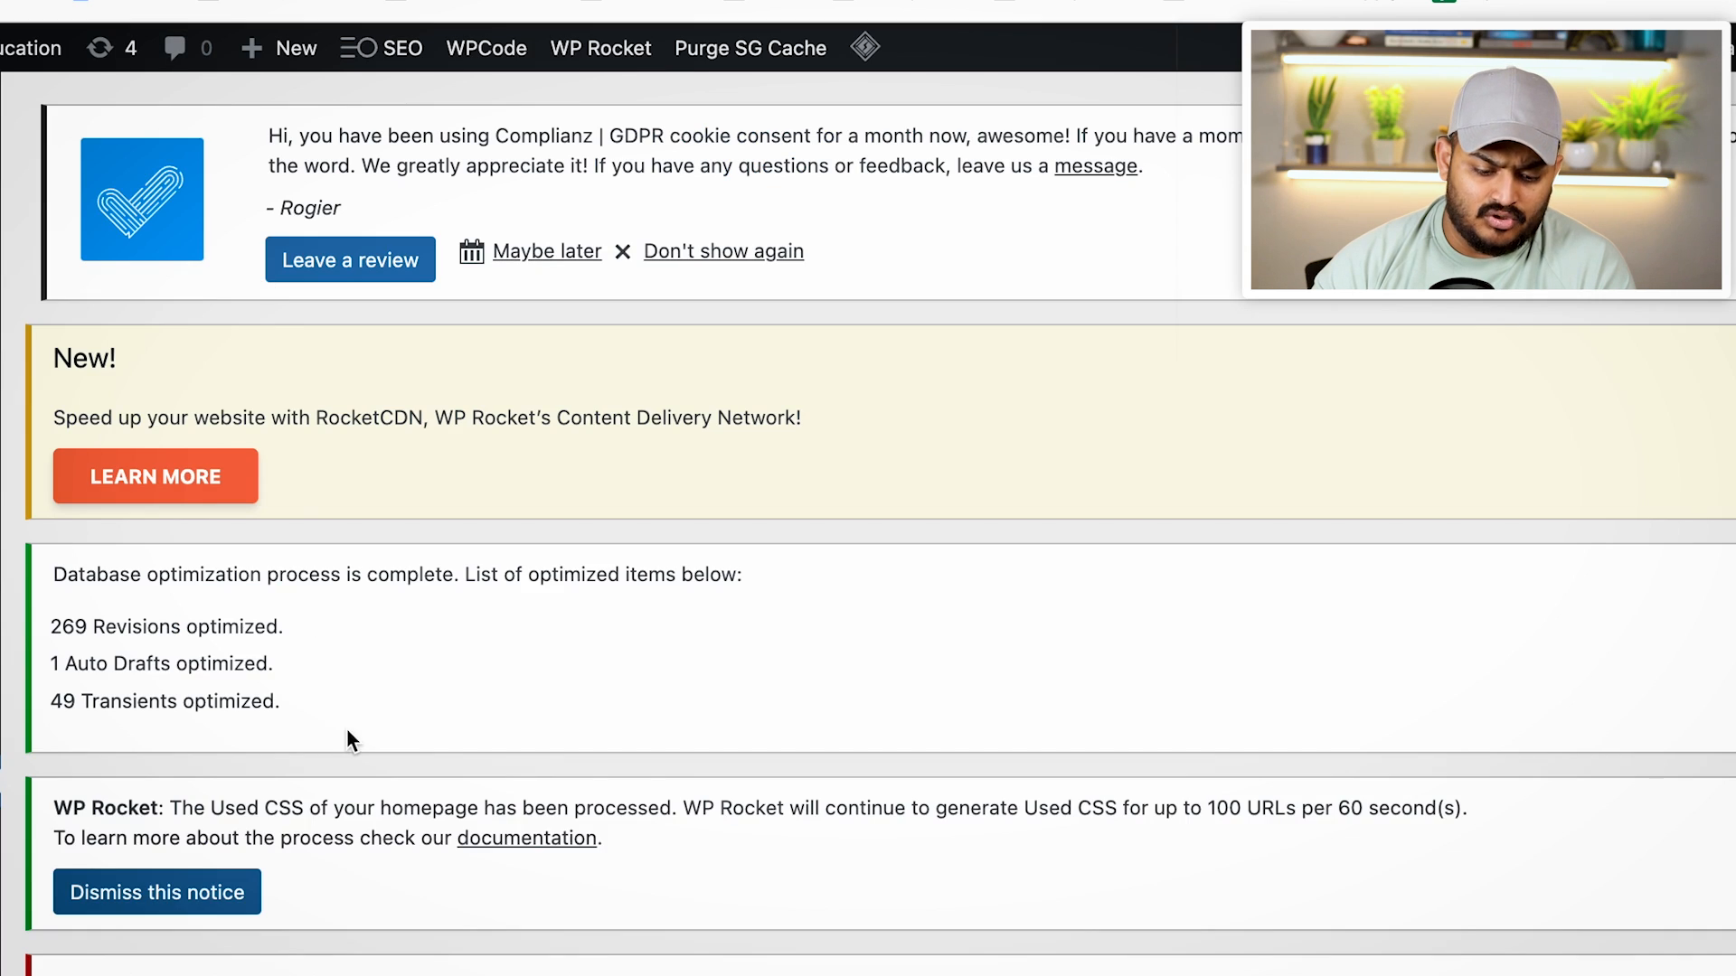
# Back in the WordPress admin, review WP Rocket's CDN settings, including the RocketCDN offer and the CNAME options
pyautogui.scroll(-15, 345, 729)
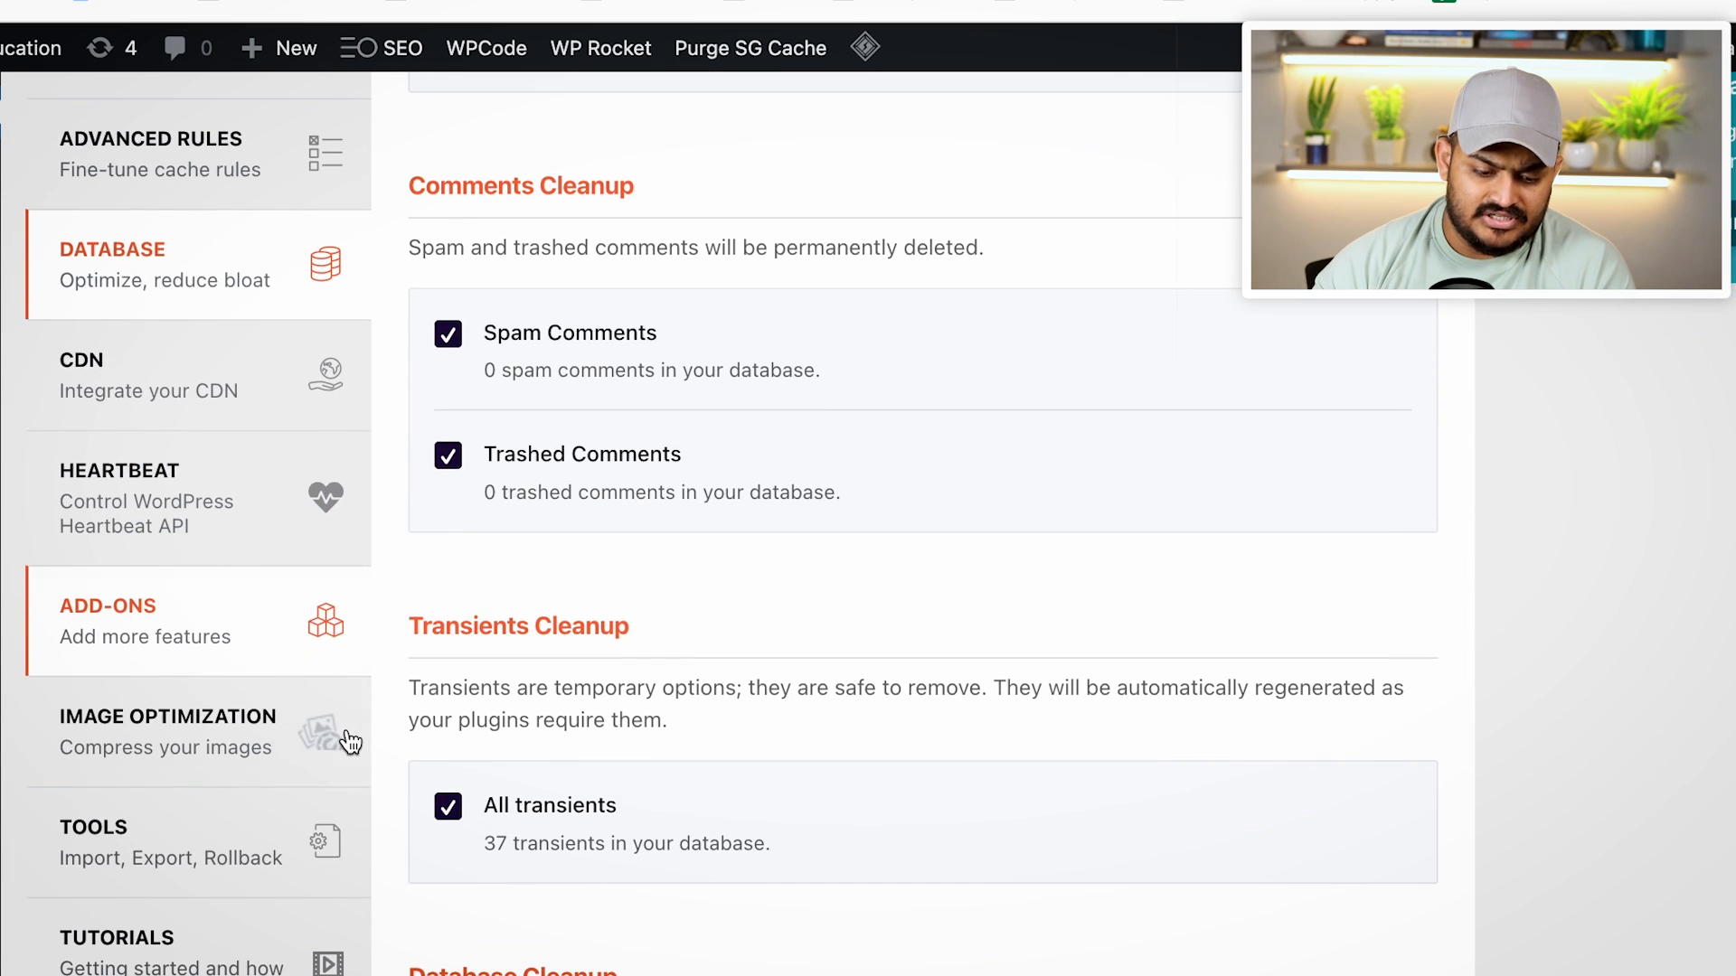
pyautogui.click(226, 409)
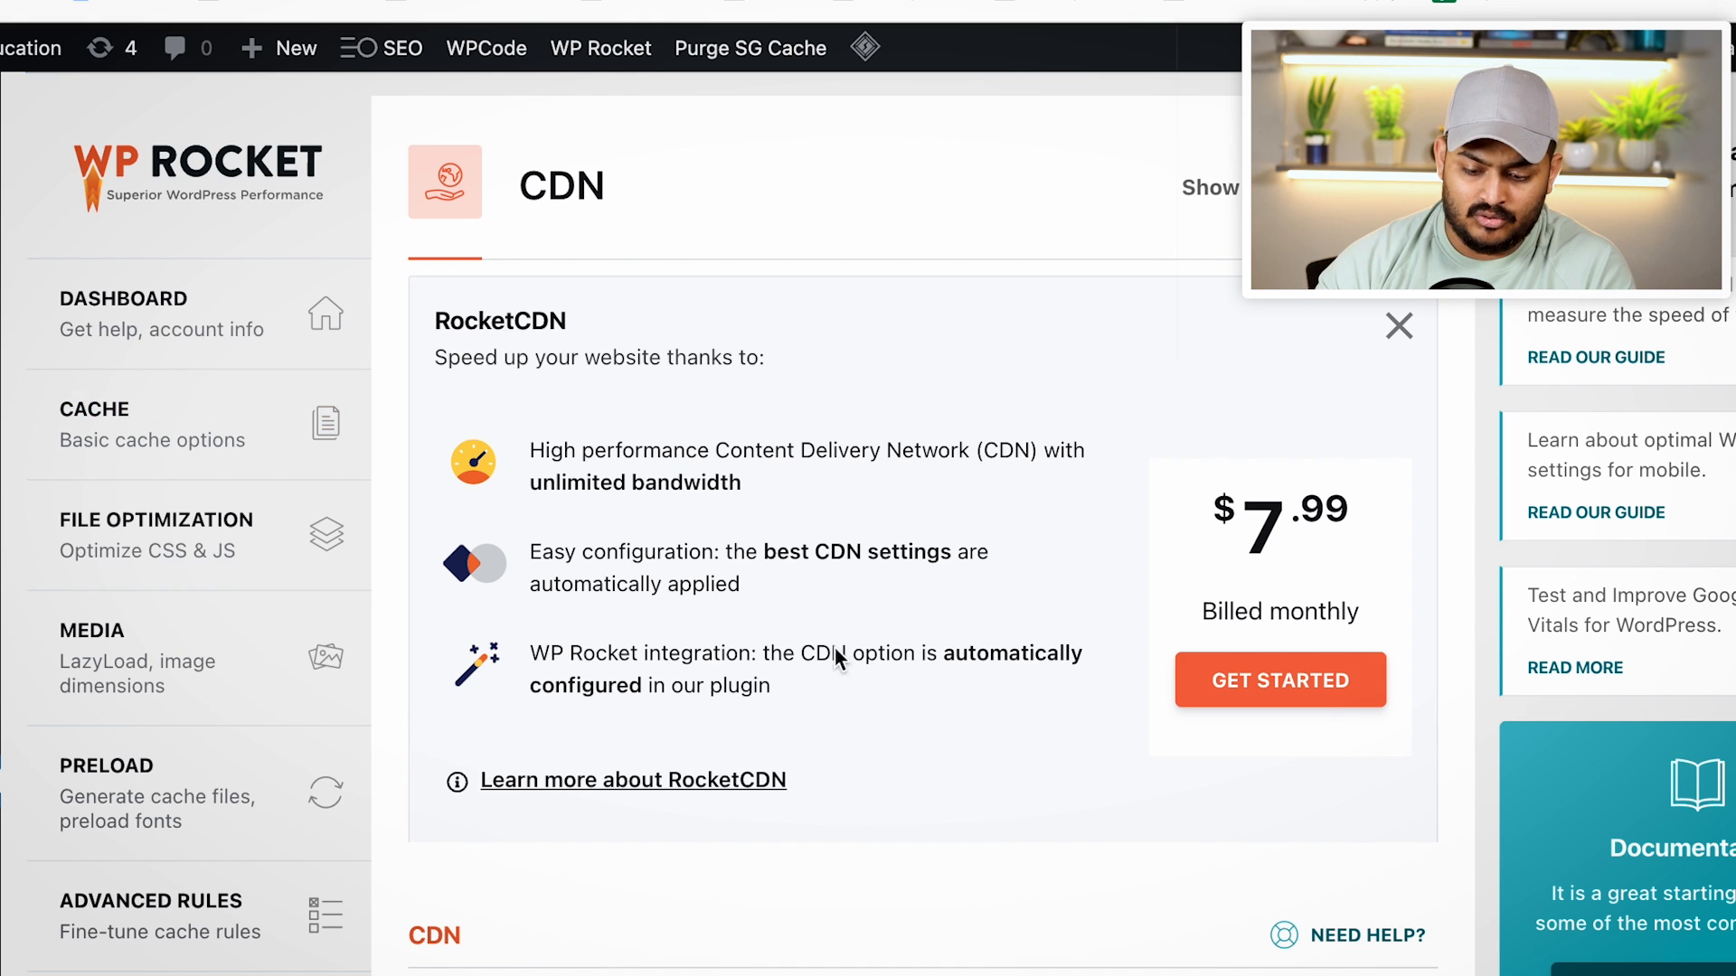
pyautogui.scroll(-1, 860, 730)
pyautogui.scroll(-5, 1189, 795)
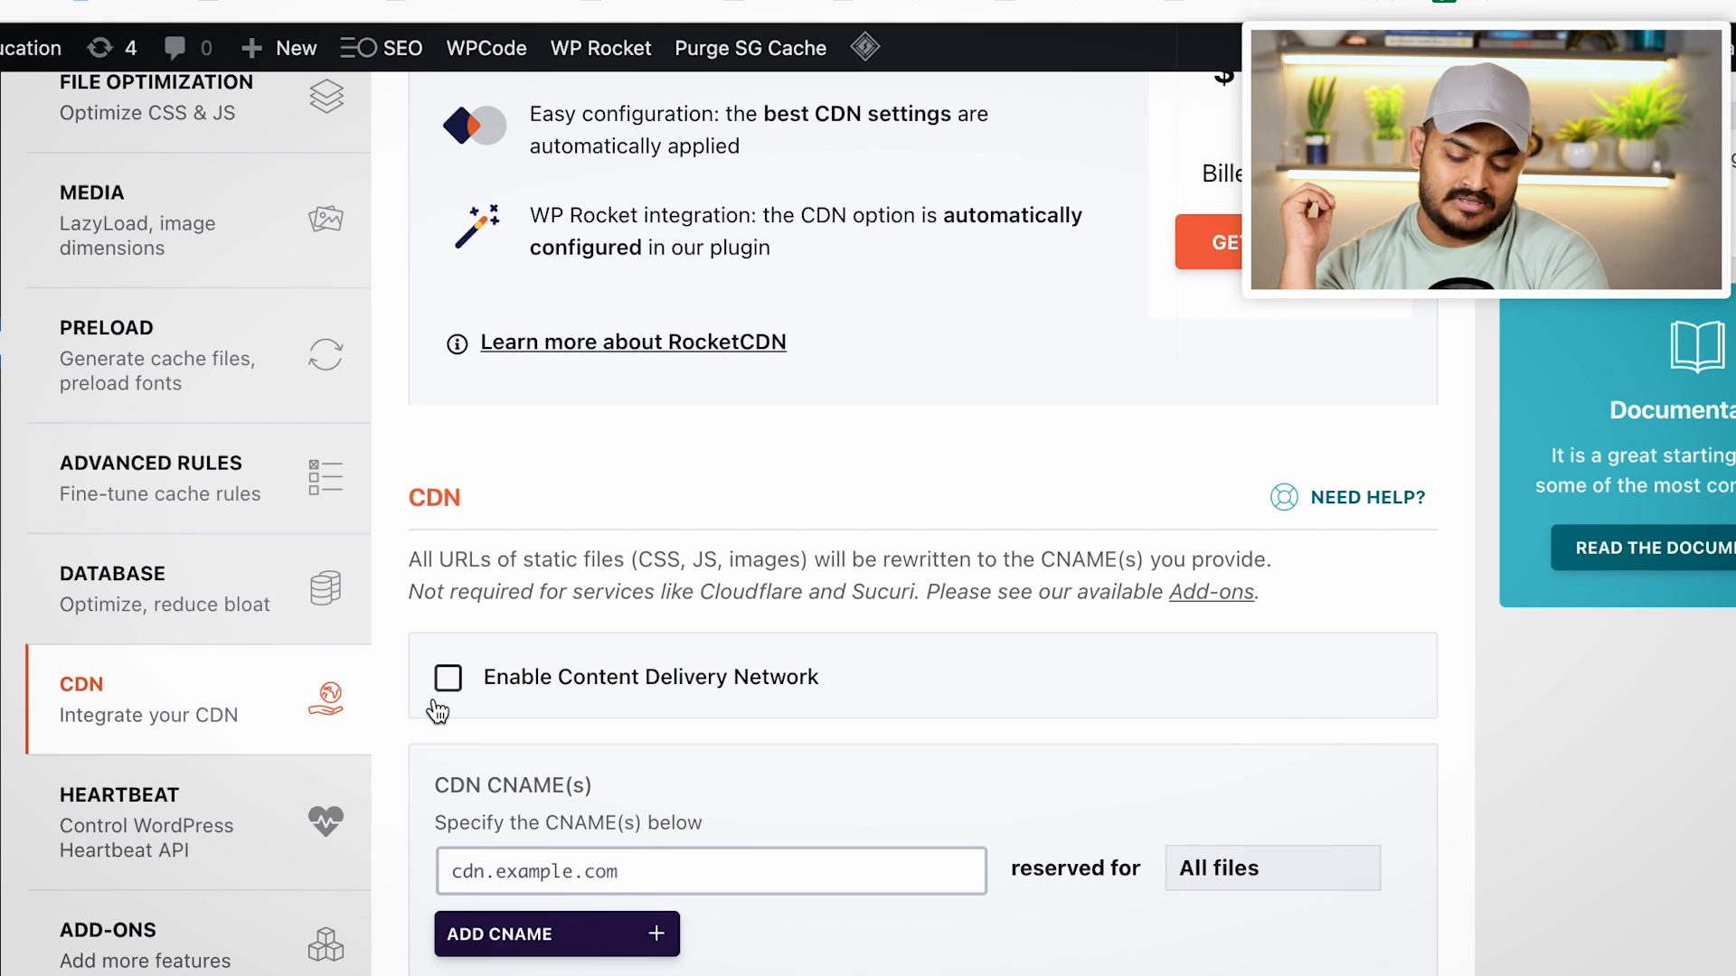
pyautogui.scroll(-4, 438, 712)
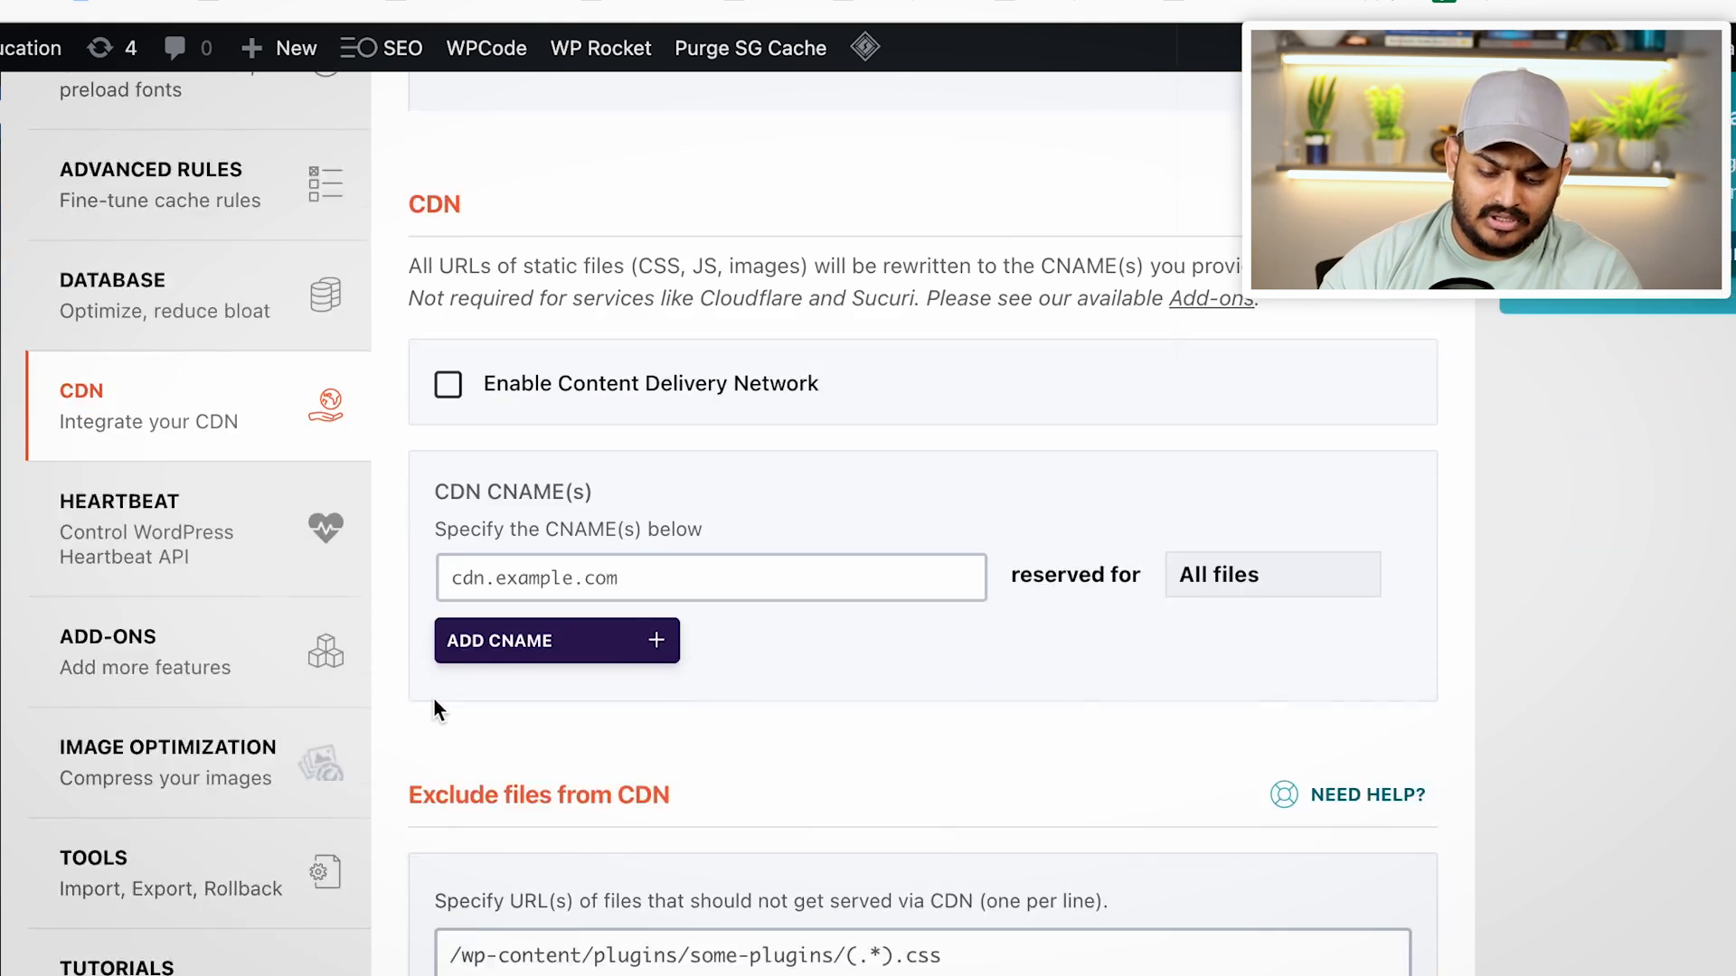
pyautogui.scroll(1, 432, 697)
# Look through WP Rocket's Heartbeat, Add-ons, Image Optimization and Tools sections
pyautogui.click(185, 584)
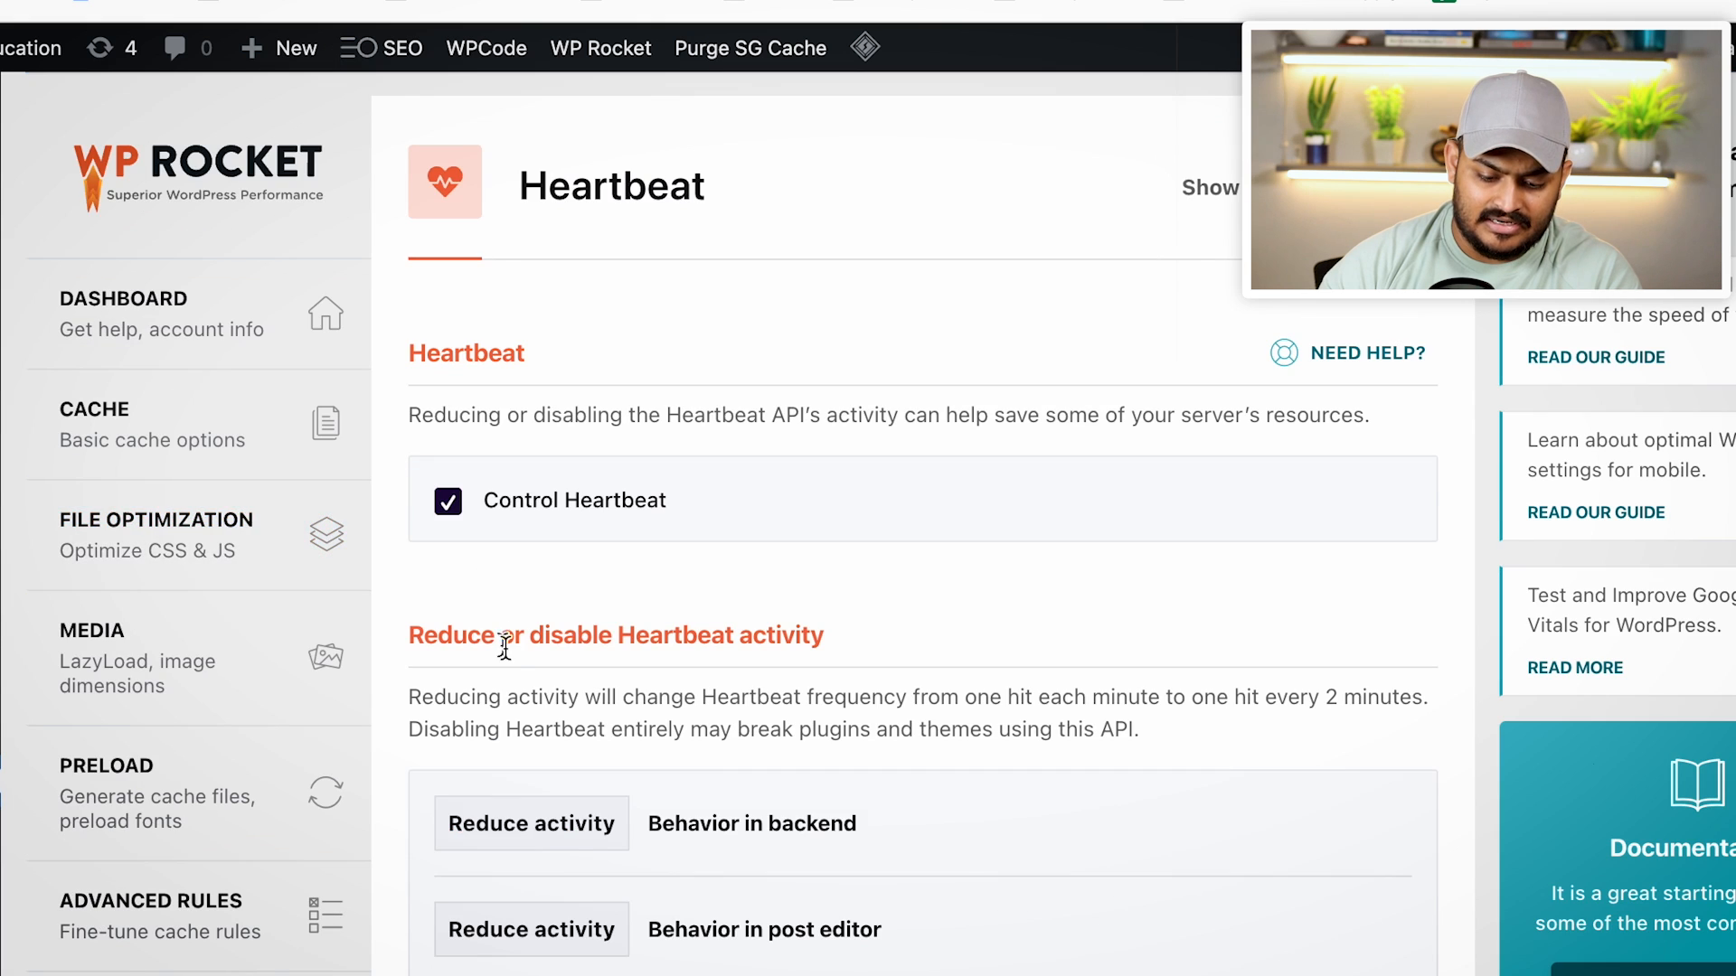
pyautogui.scroll(-7, 505, 649)
pyautogui.scroll(1, 505, 649)
pyautogui.scroll(-1, 505, 649)
pyautogui.scroll(-3, 241, 713)
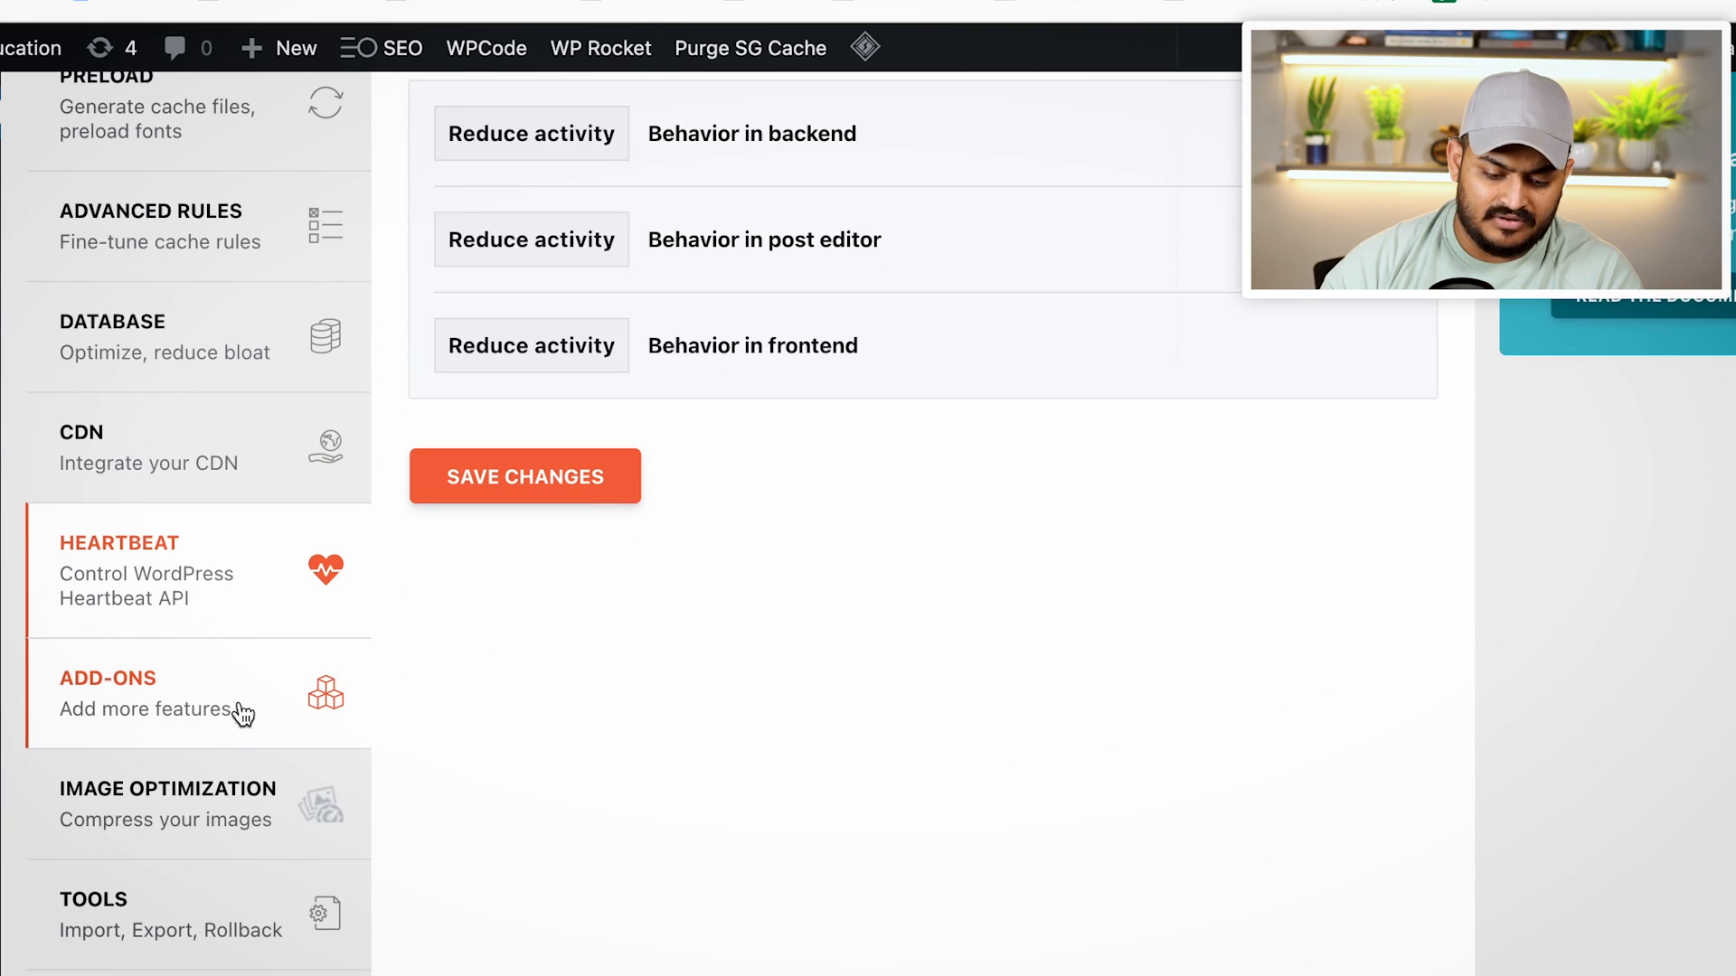
pyautogui.click(225, 729)
pyautogui.scroll(-3, 510, 708)
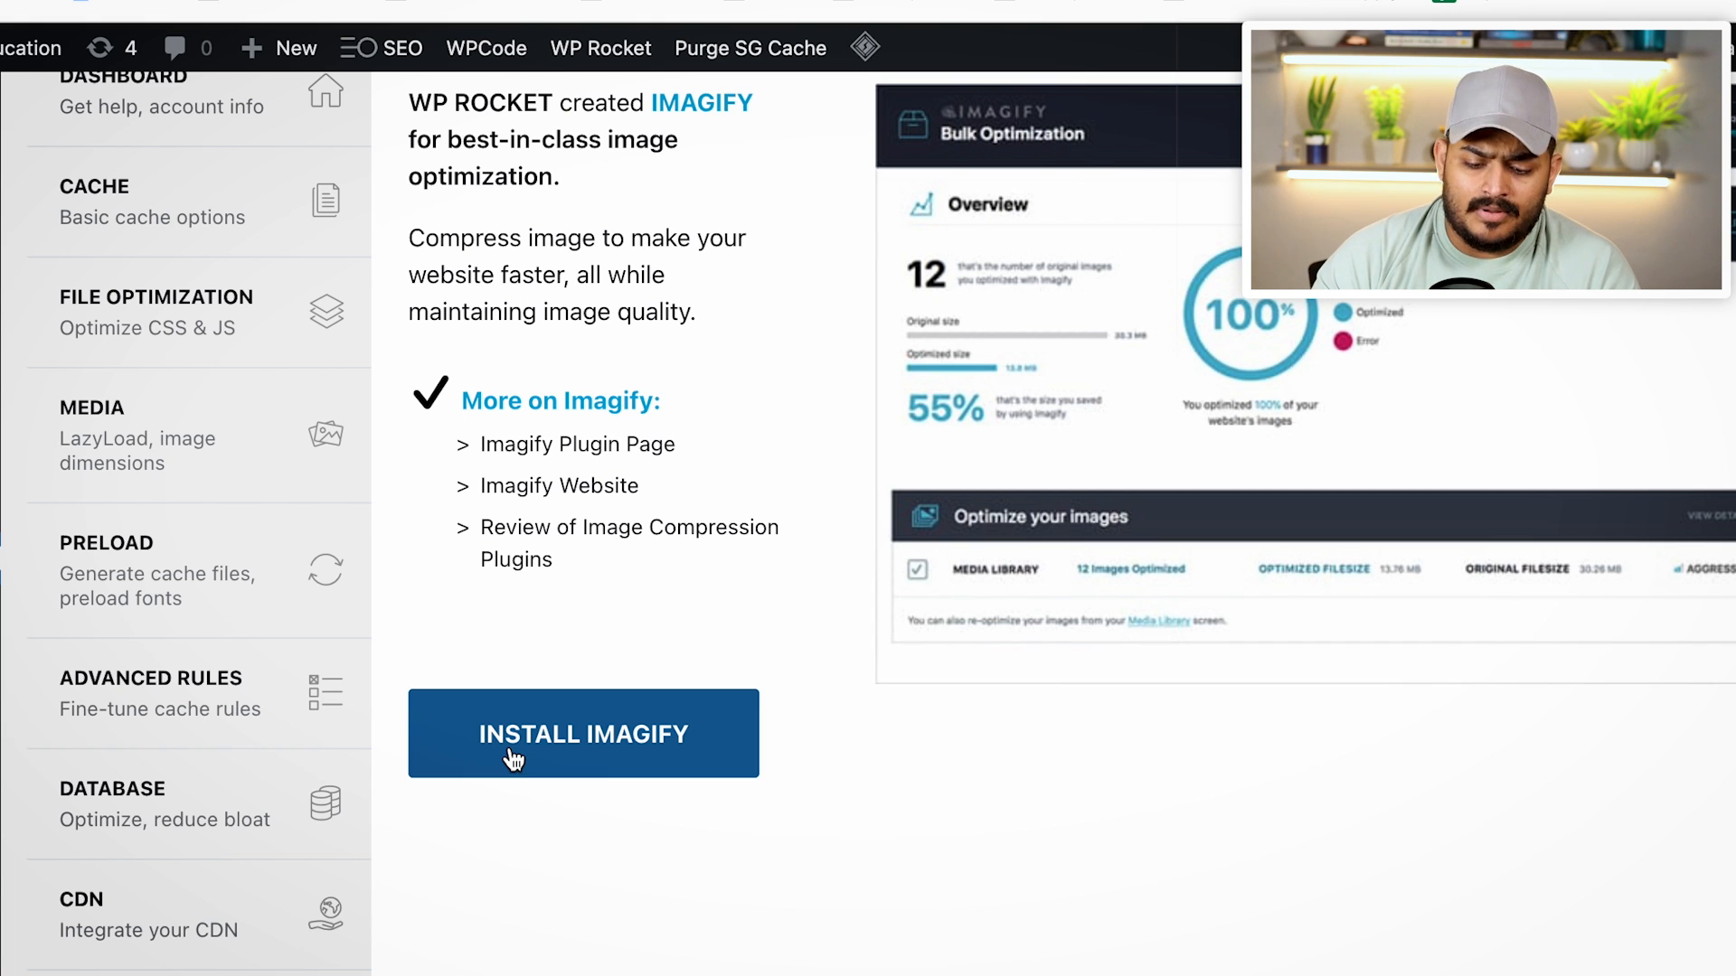
pyautogui.scroll(-6, 352, 785)
pyautogui.scroll(-3, 351, 787)
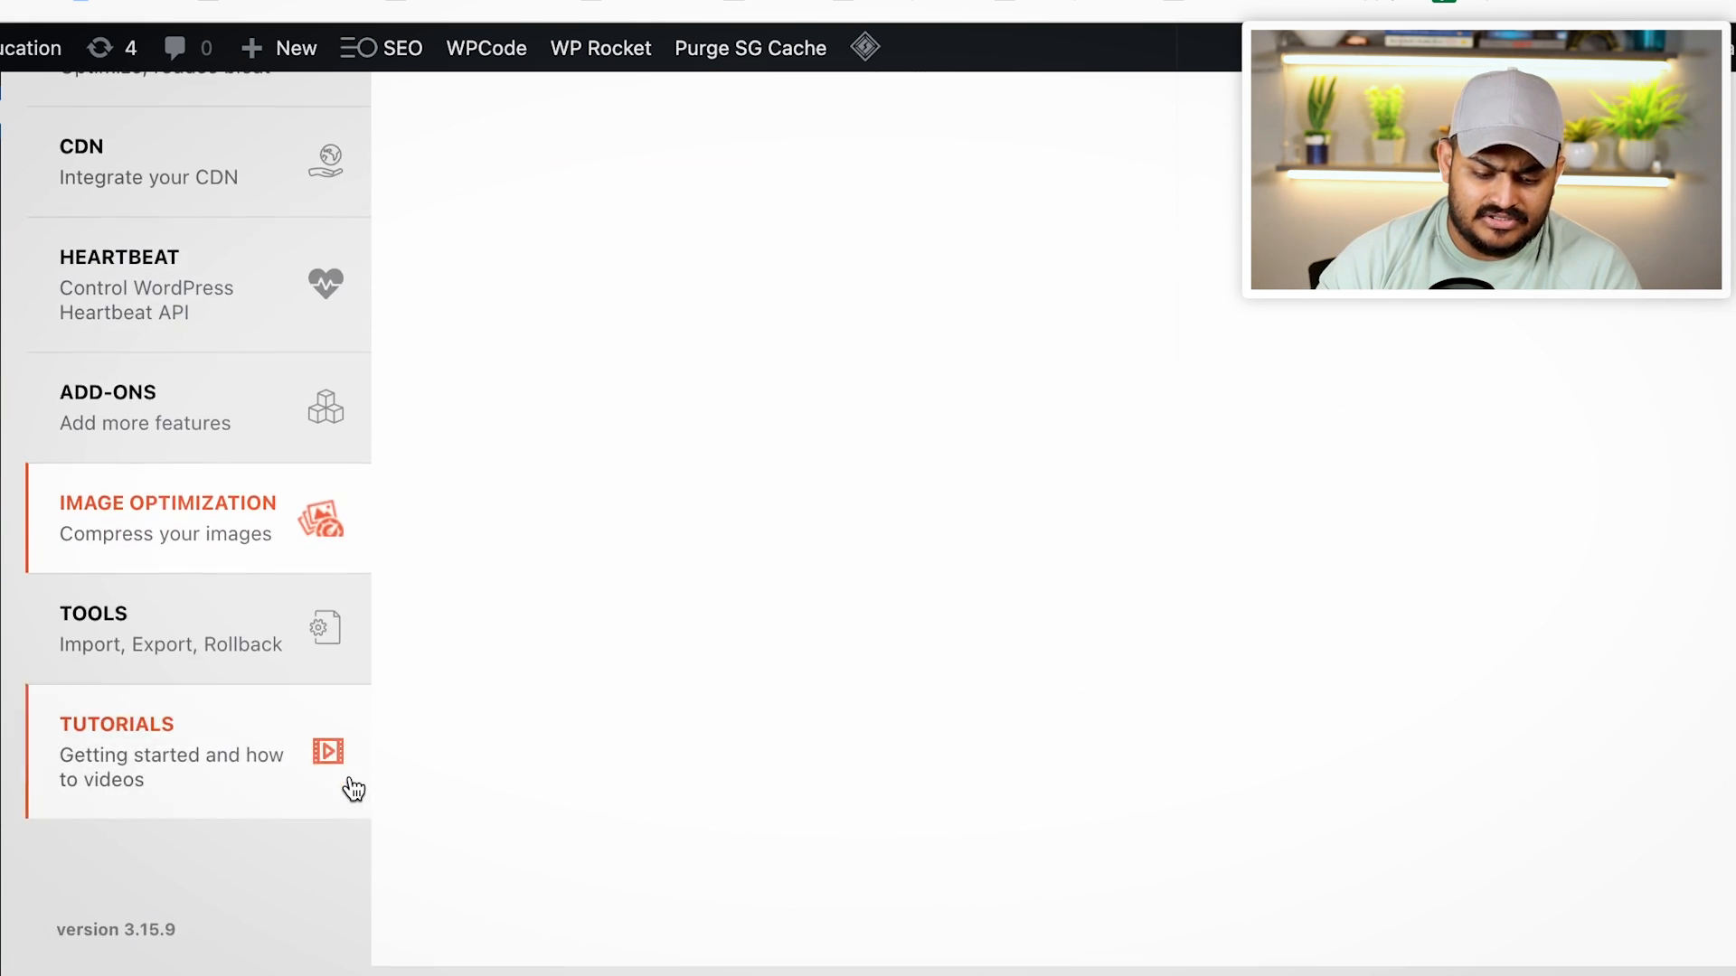
pyautogui.click(213, 674)
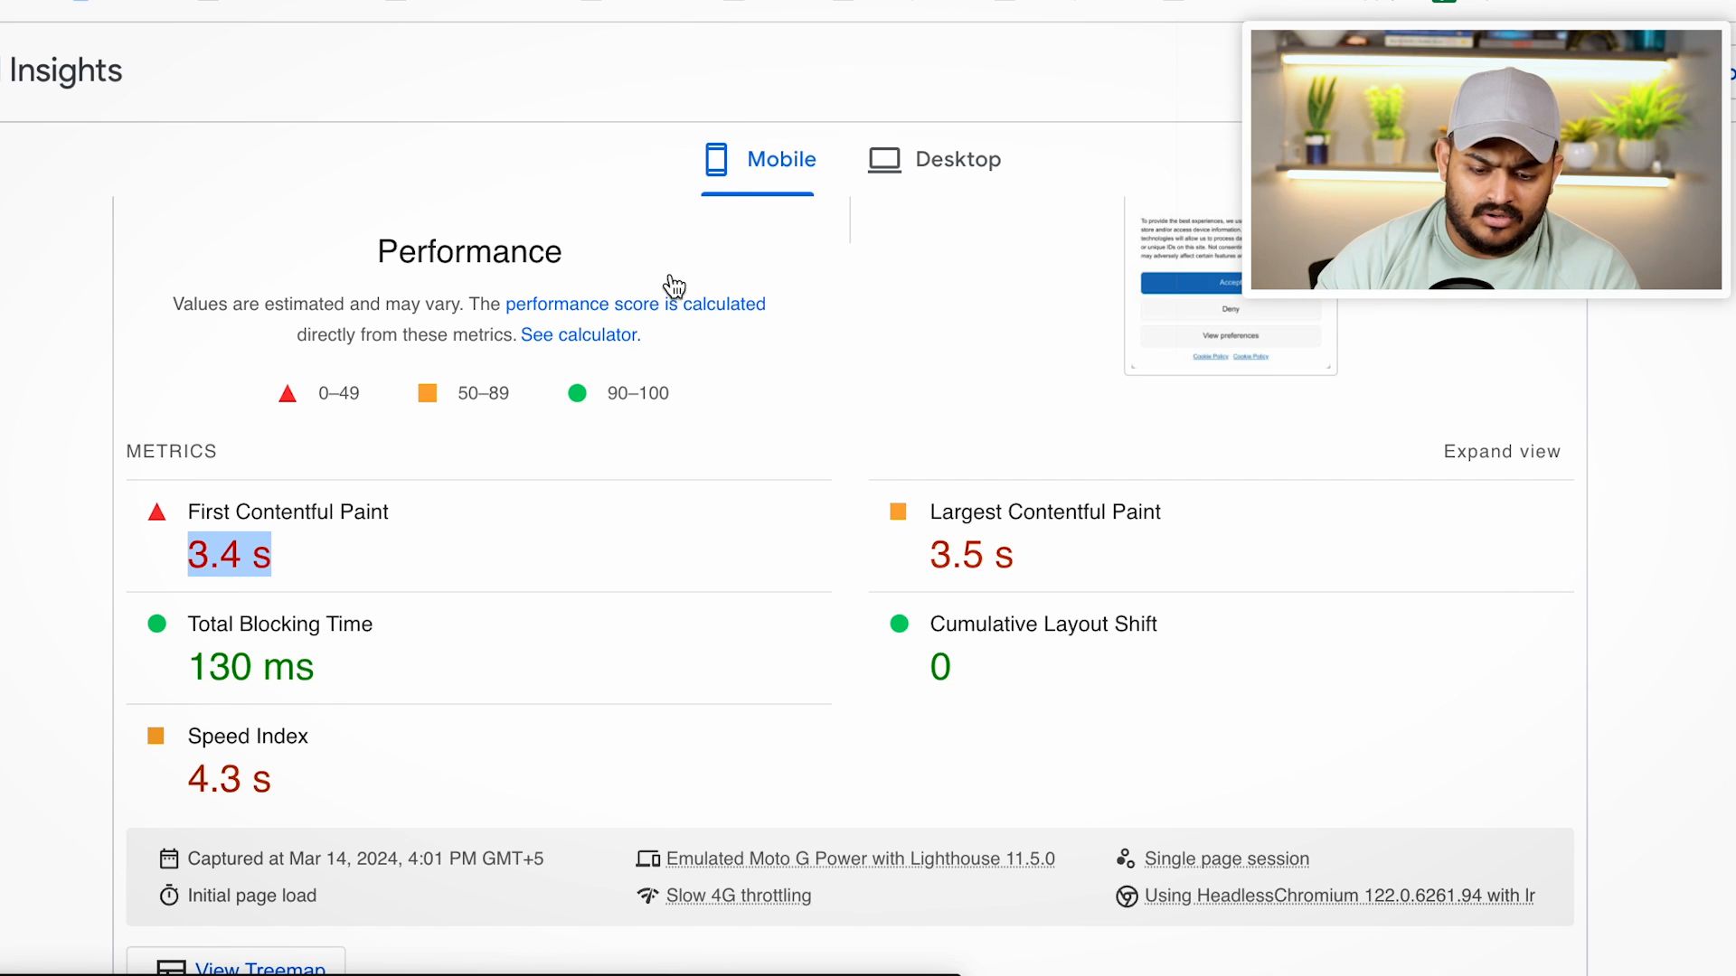
# In PageSpeed Insights, check the desktop metrics of the new report, especially the First Contentful Paint
pyautogui.click(935, 163)
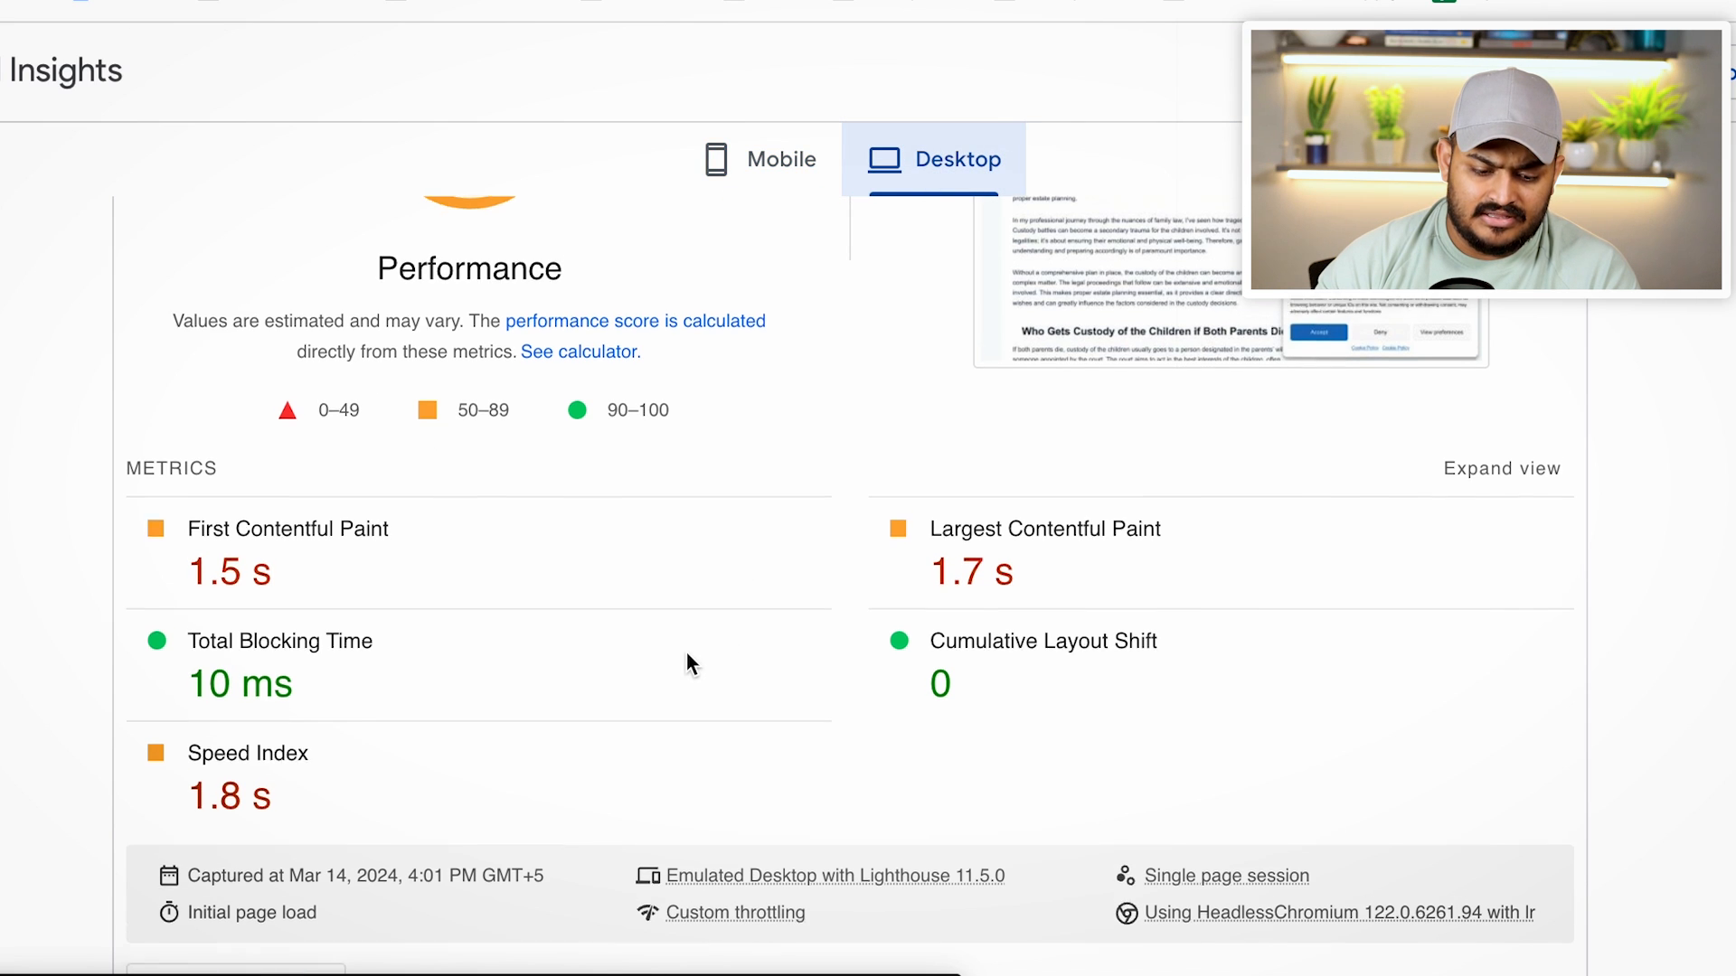
pyautogui.moveTo(195, 583); pyautogui.dragTo(273, 579)
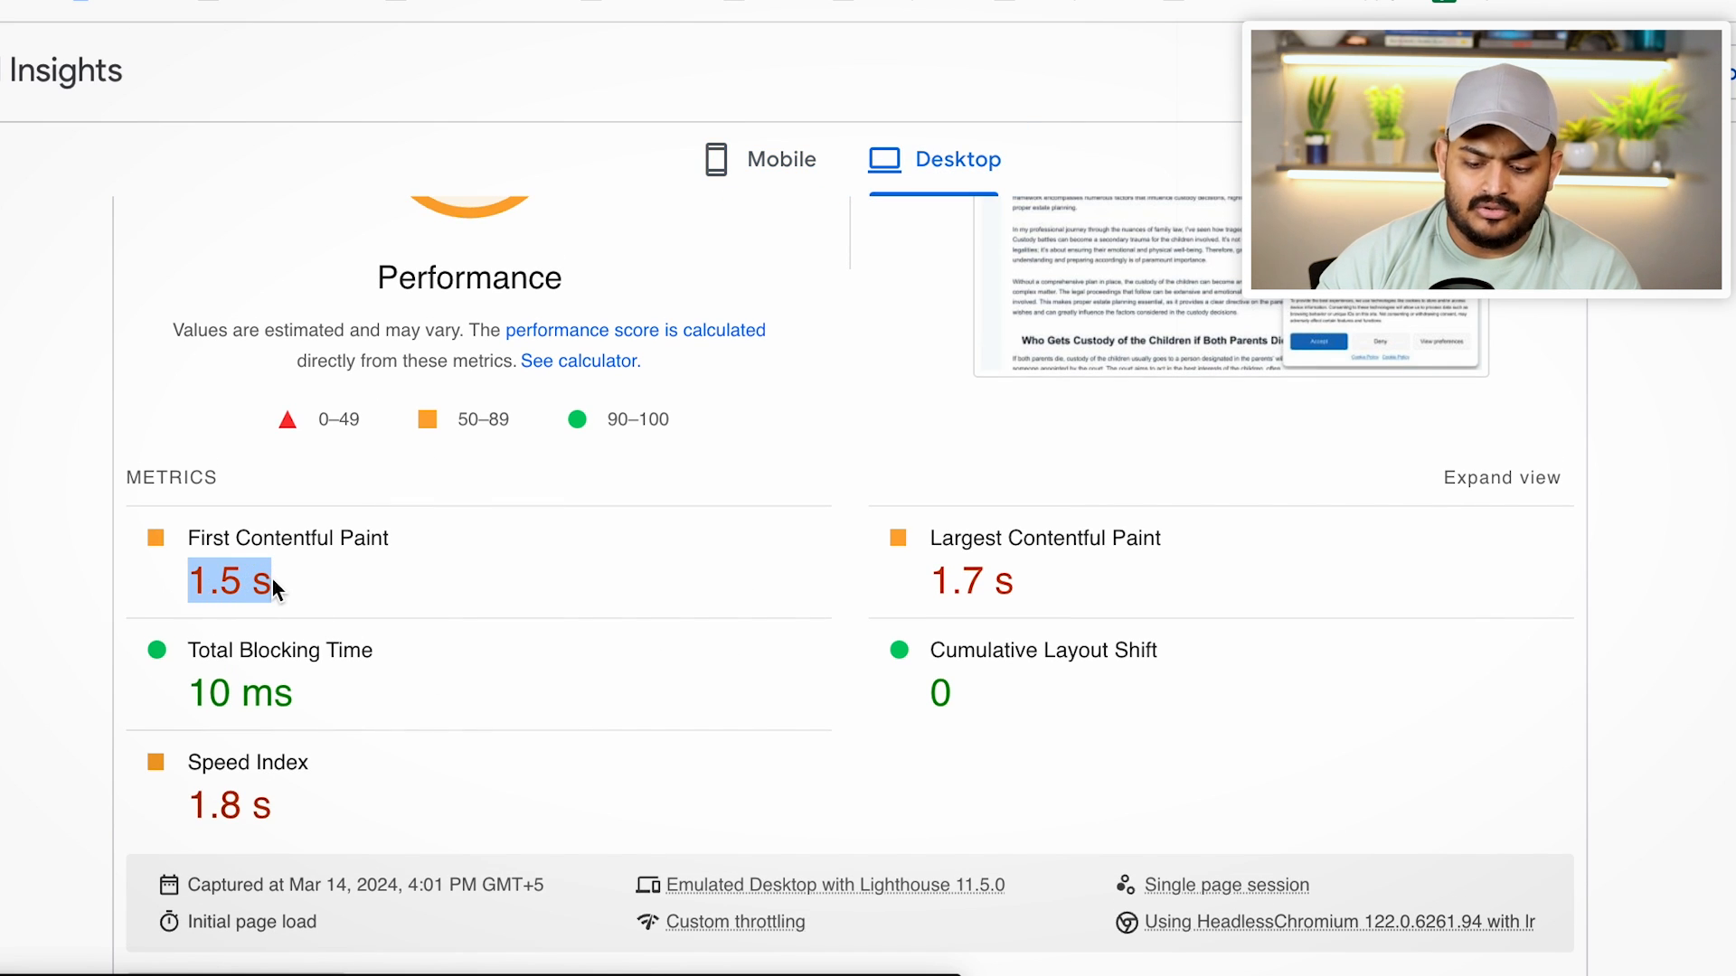
pyautogui.scroll(5, 390, 620)
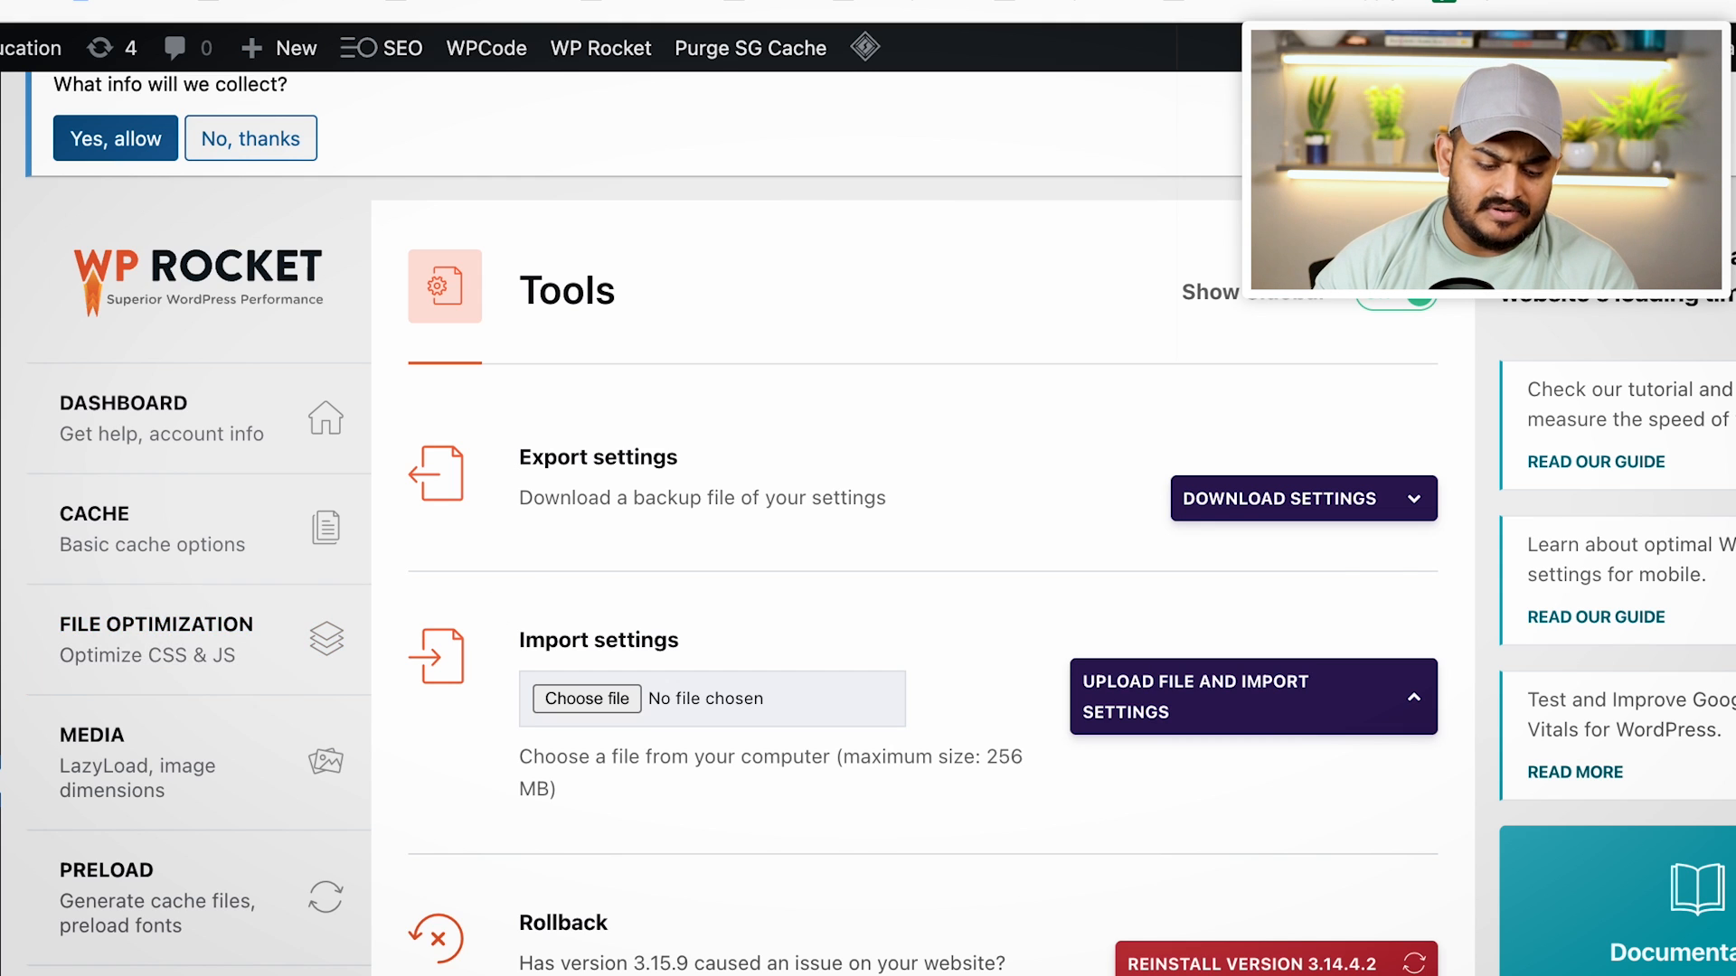
# Back in the WordPress admin, install and activate the Smush image optimization plugin from the WordPress directory
pyautogui.moveTo(2, 624)
pyautogui.click(90, 676)
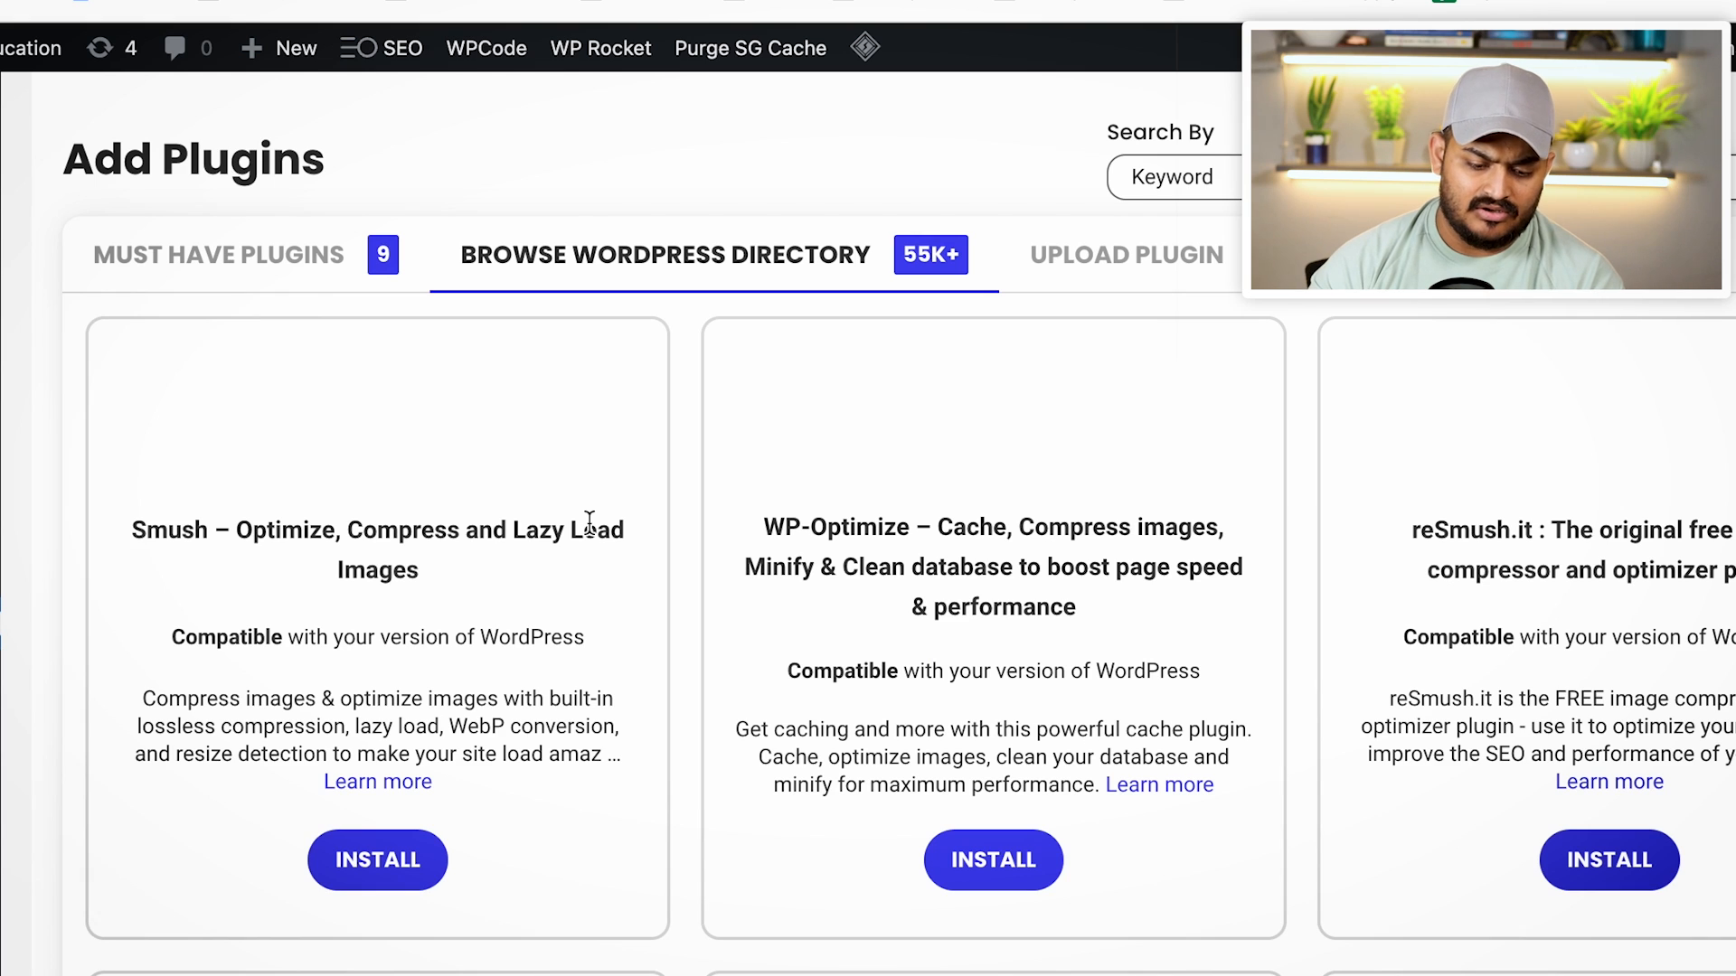
pyautogui.click(384, 857)
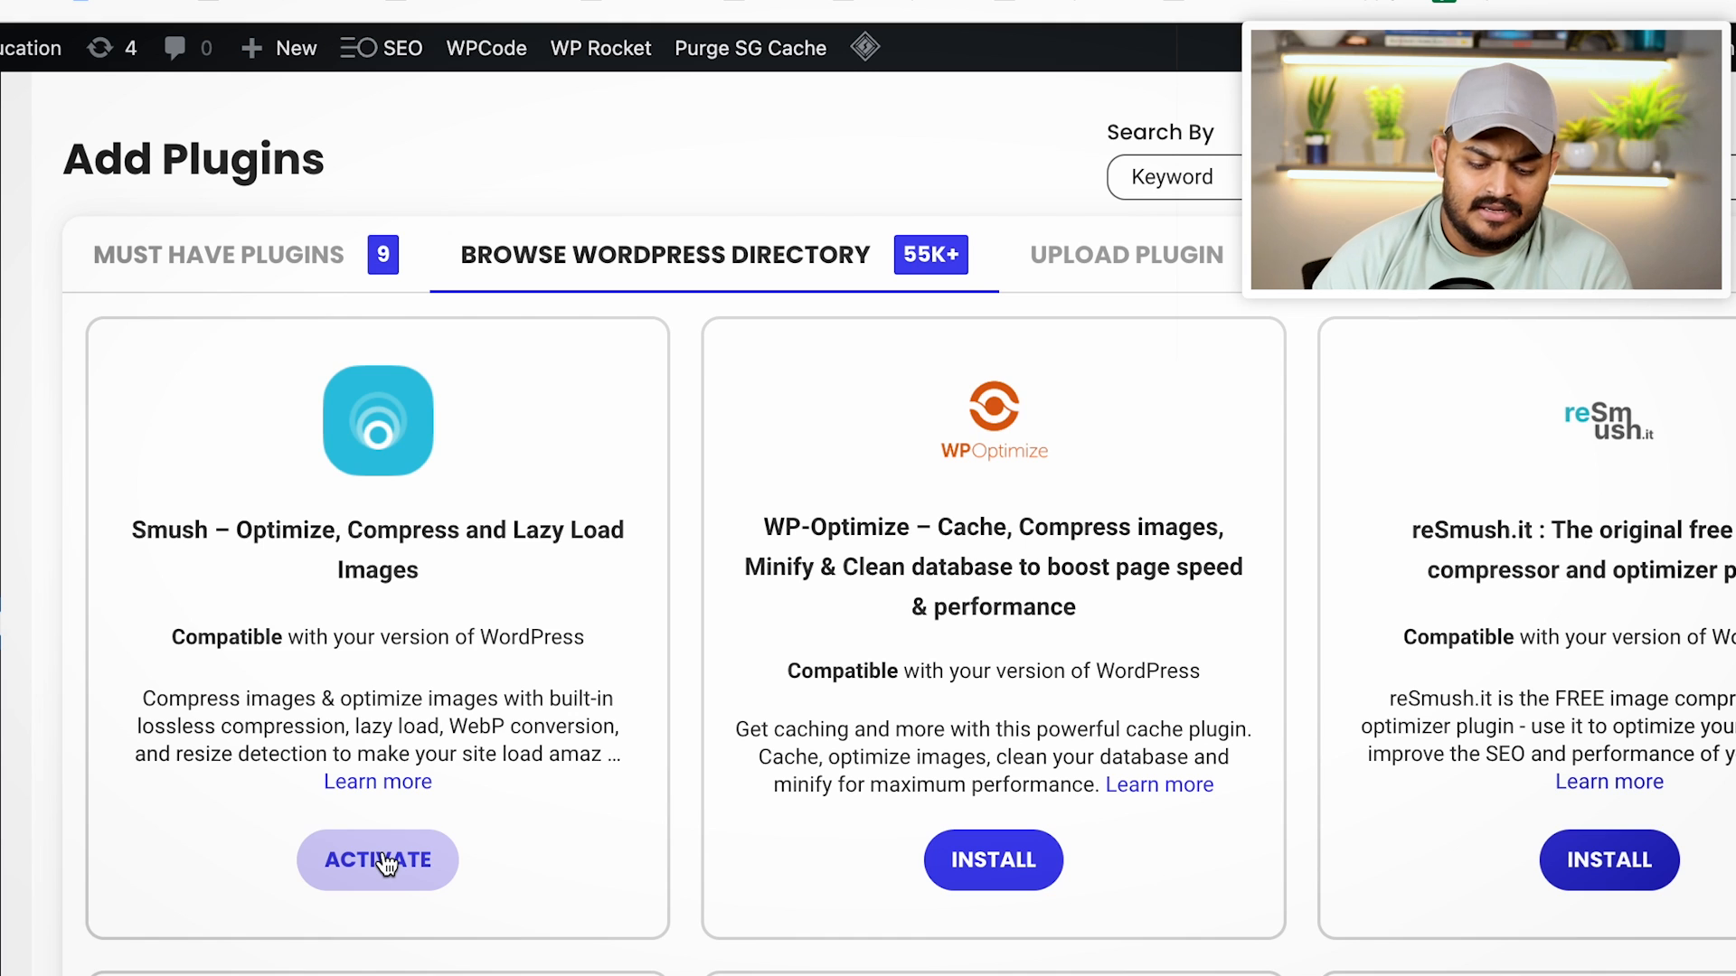
pyautogui.click(382, 857)
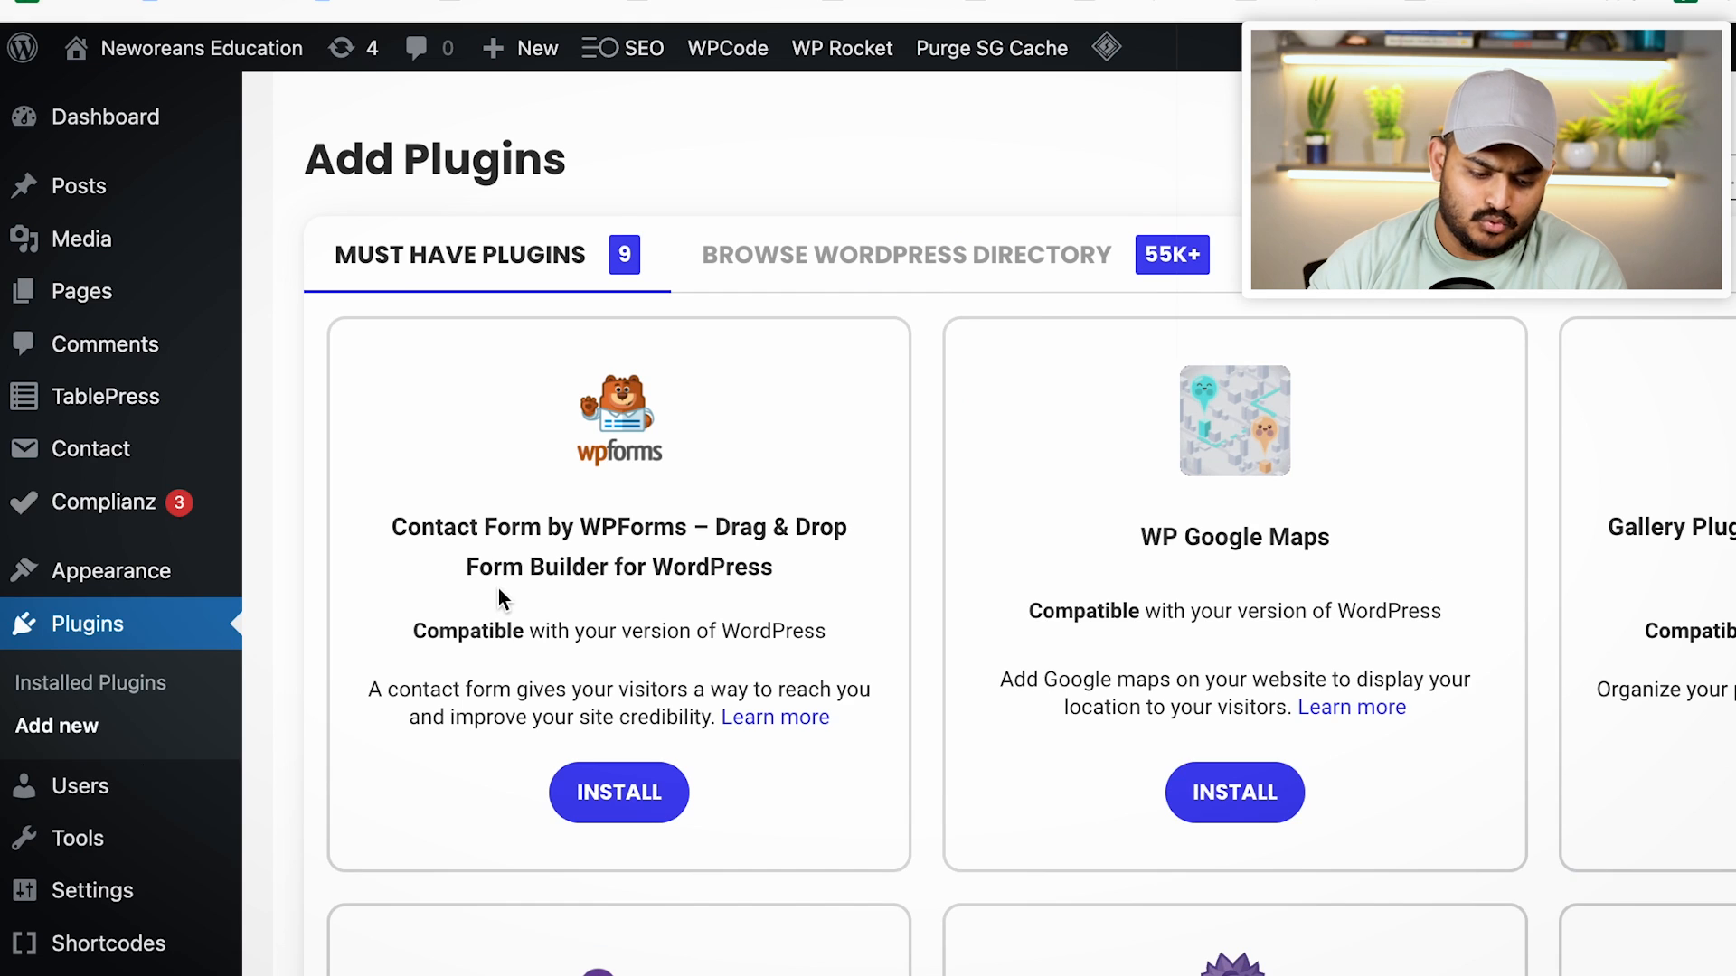
# Open the Smush dashboard and opt in to sharing anonymous usage data in the setup wizard
pyautogui.scroll(-10, 100, 819)
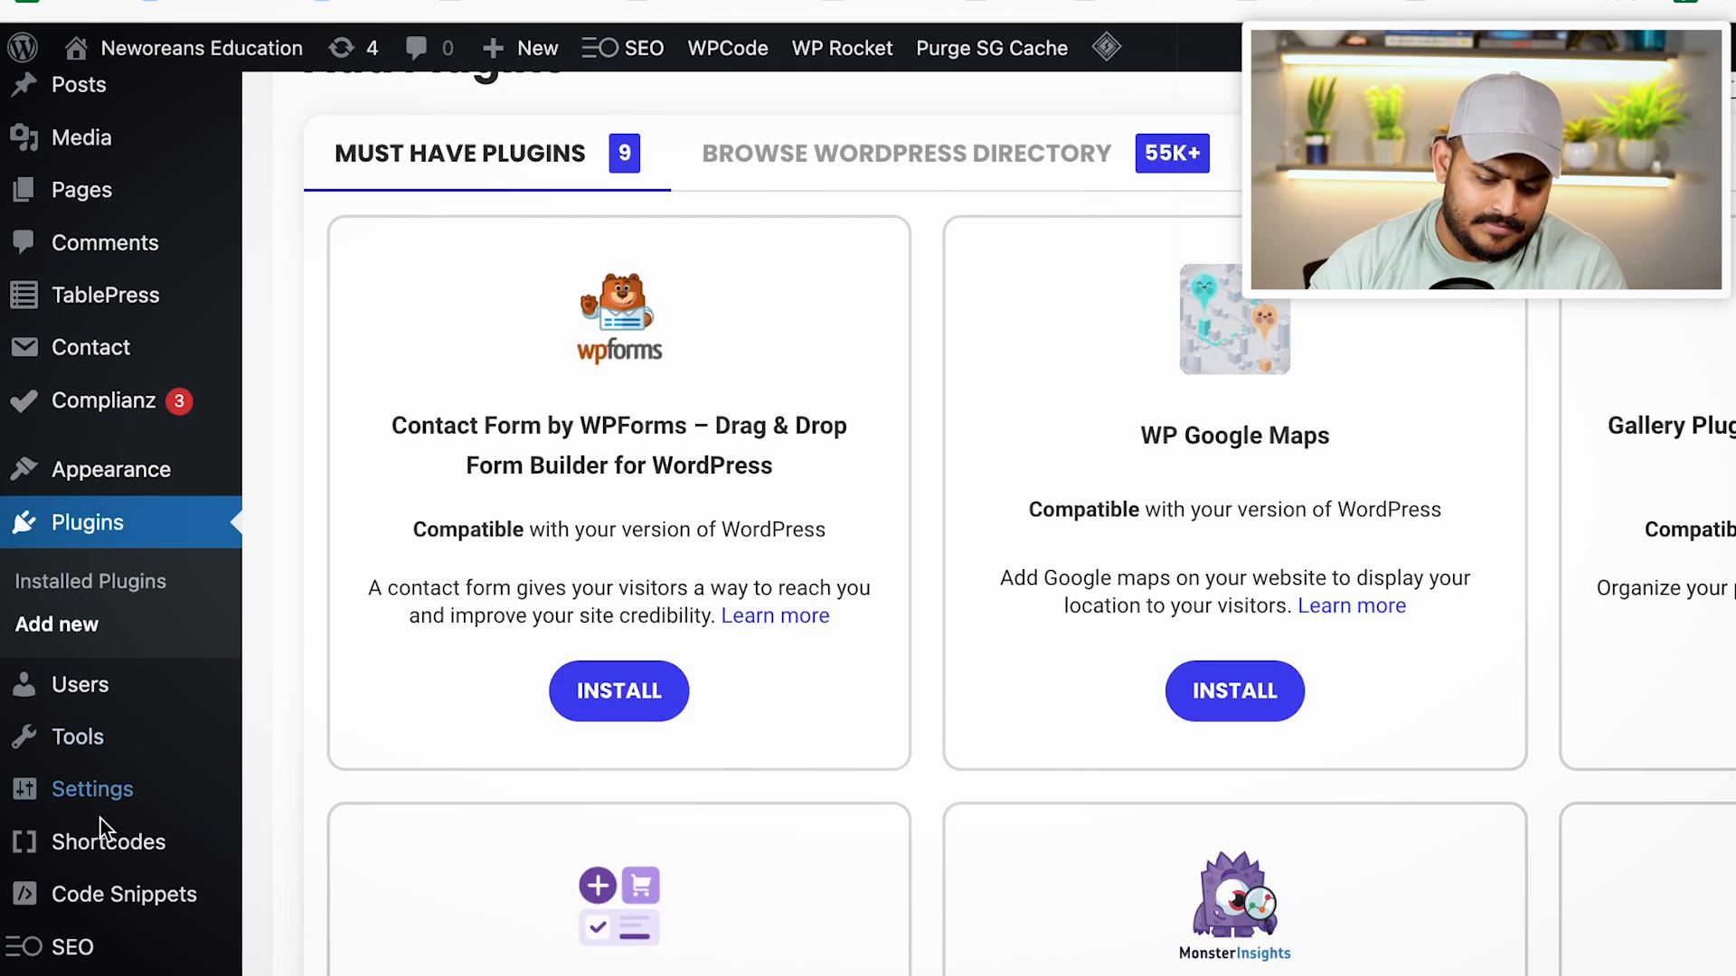
pyautogui.scroll(3, 124, 624)
pyautogui.moveTo(99, 624)
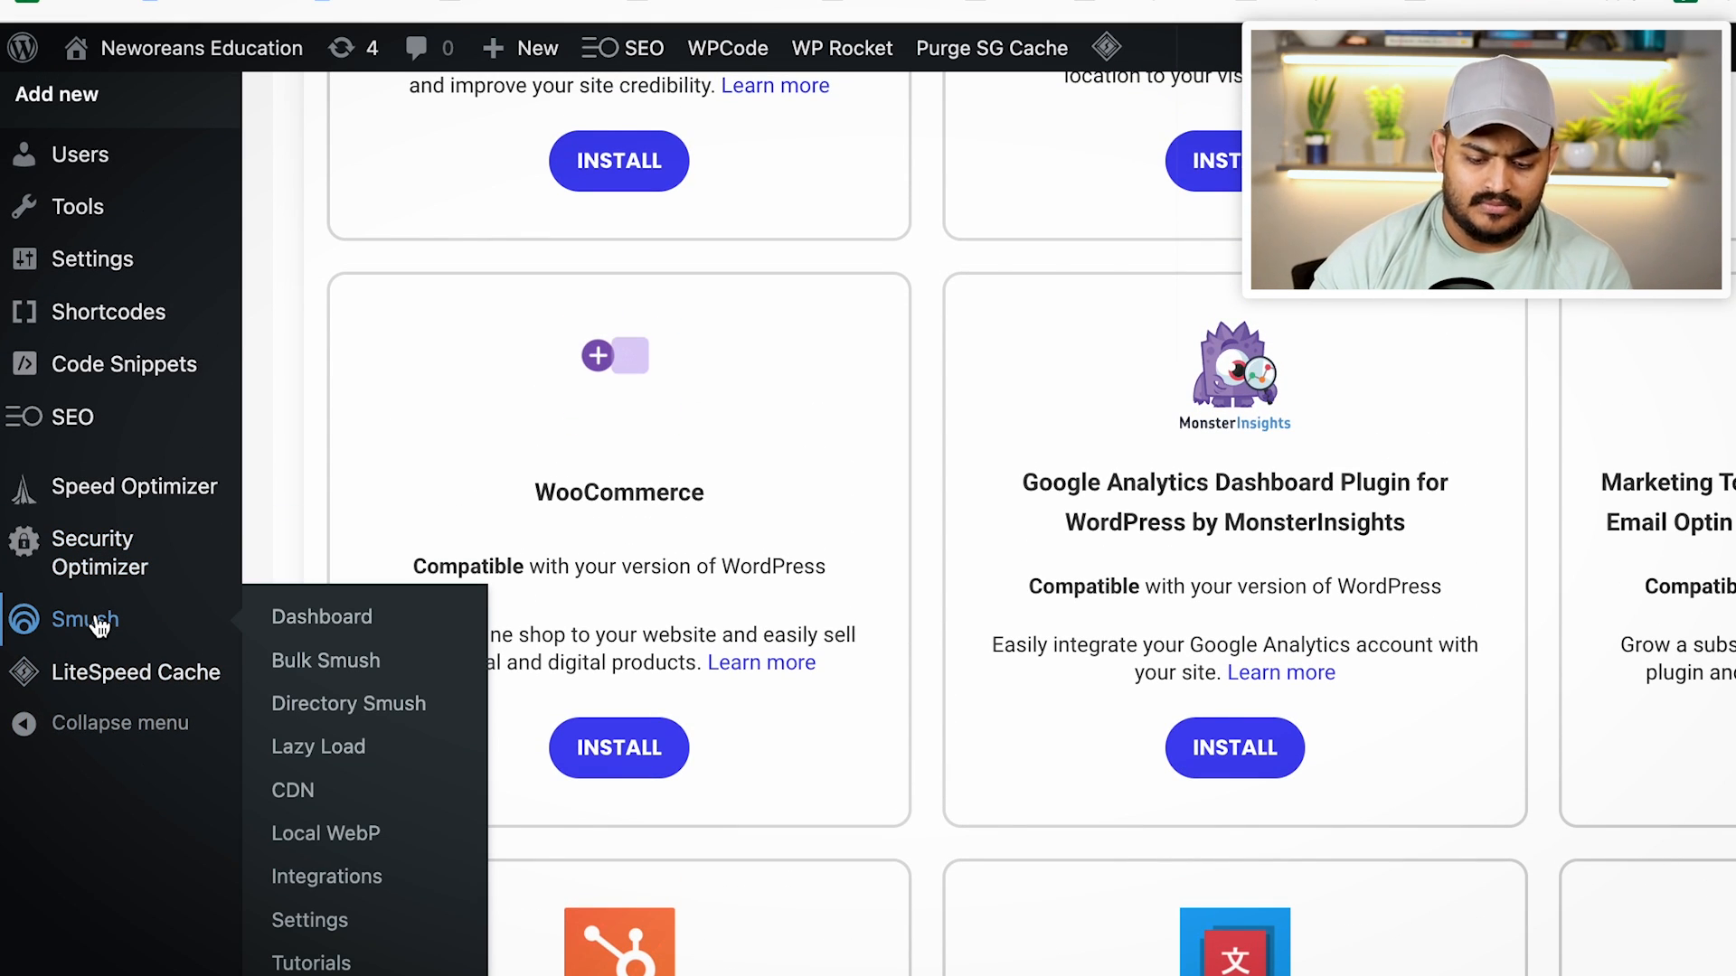
pyautogui.click(163, 602)
pyautogui.scroll(-1, 1006, 649)
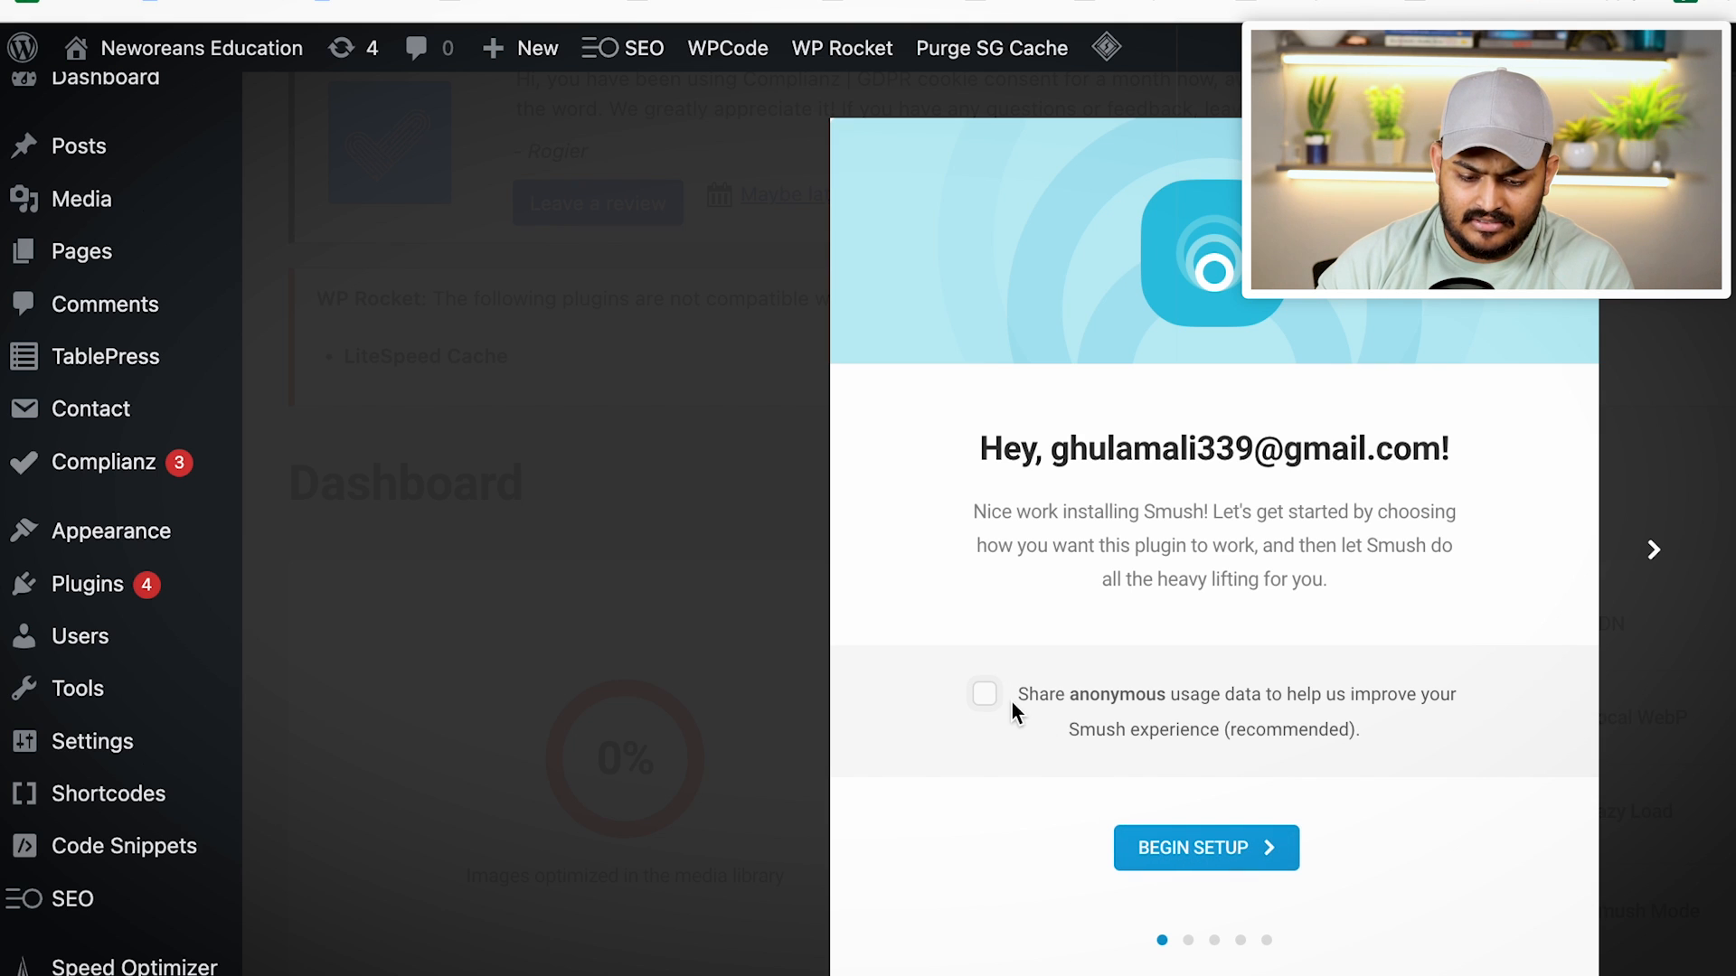
pyautogui.click(986, 695)
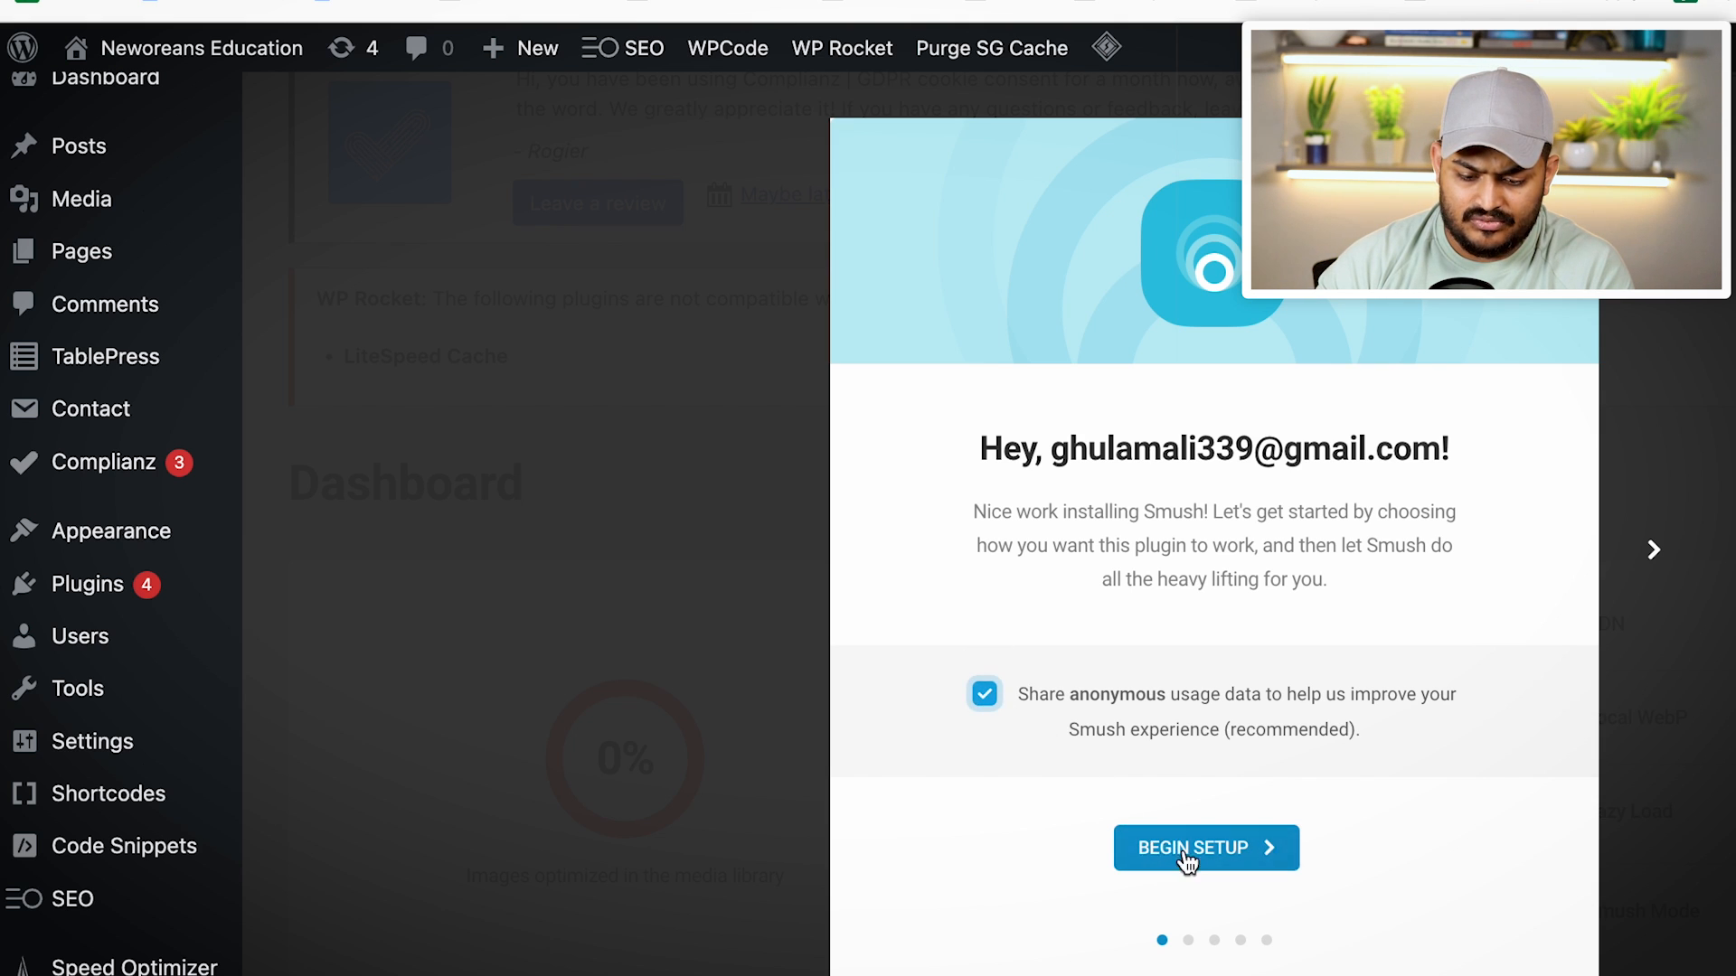
# Complete the Smush setup wizard, keeping automatic optimization of new uploads, Super Smush, image metadata stripping and lazy loading enabled
pyautogui.click(1185, 847)
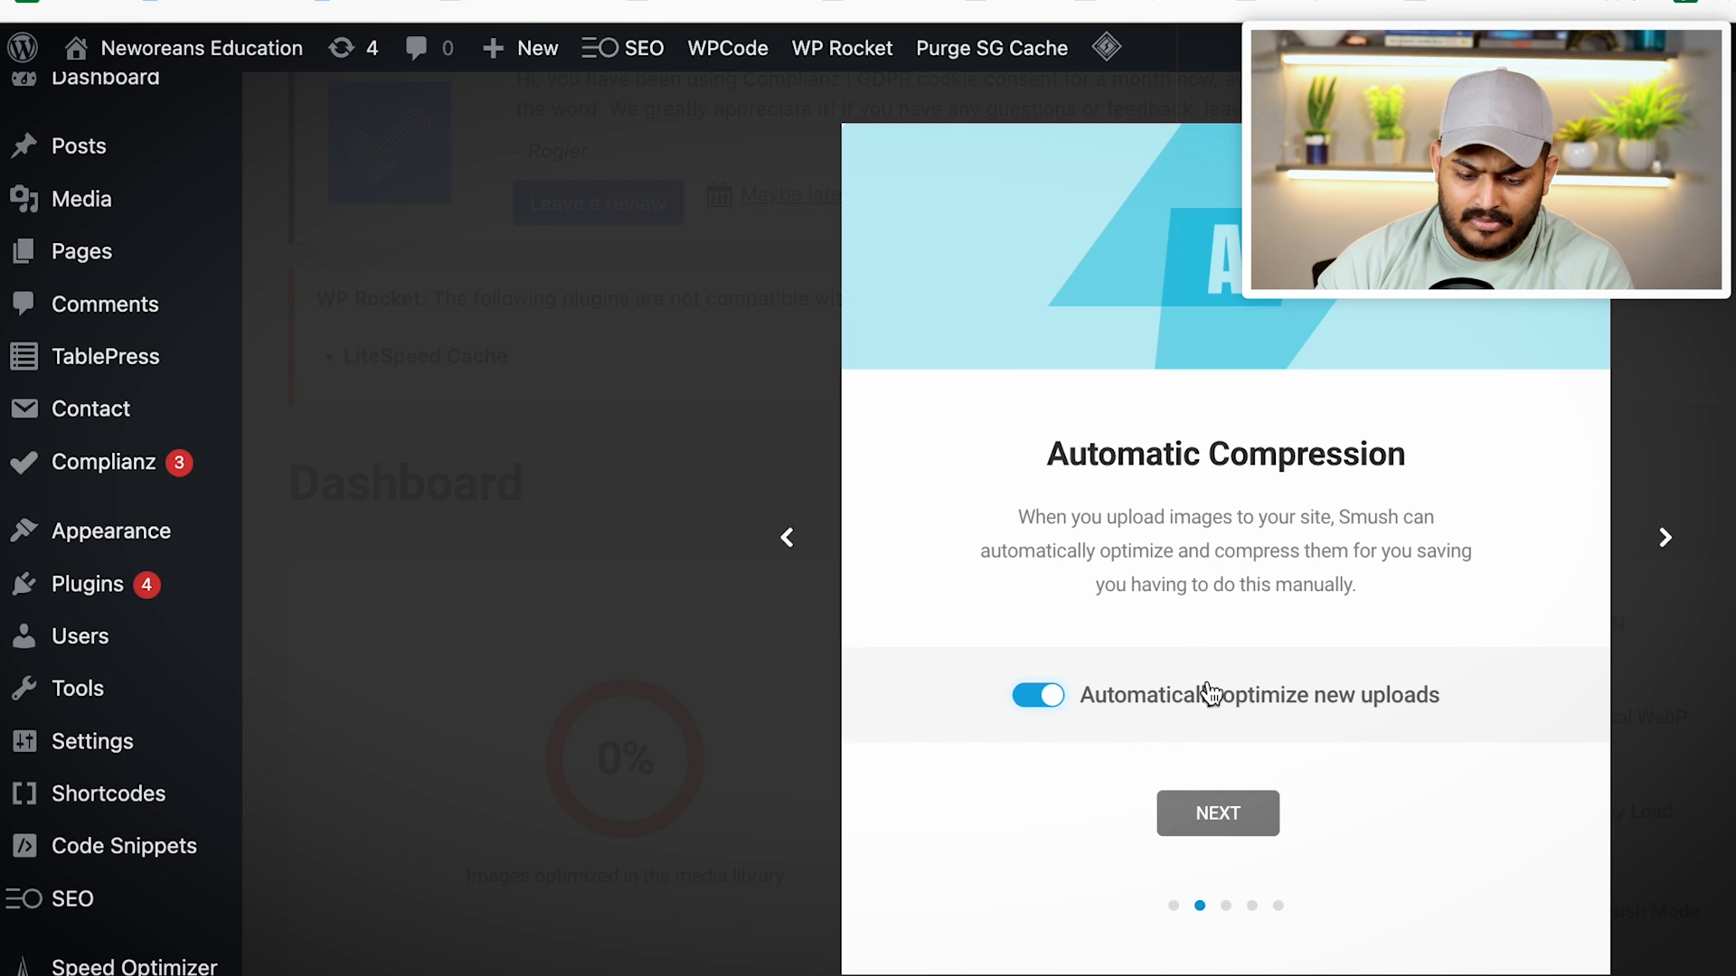
pyautogui.click(1230, 809)
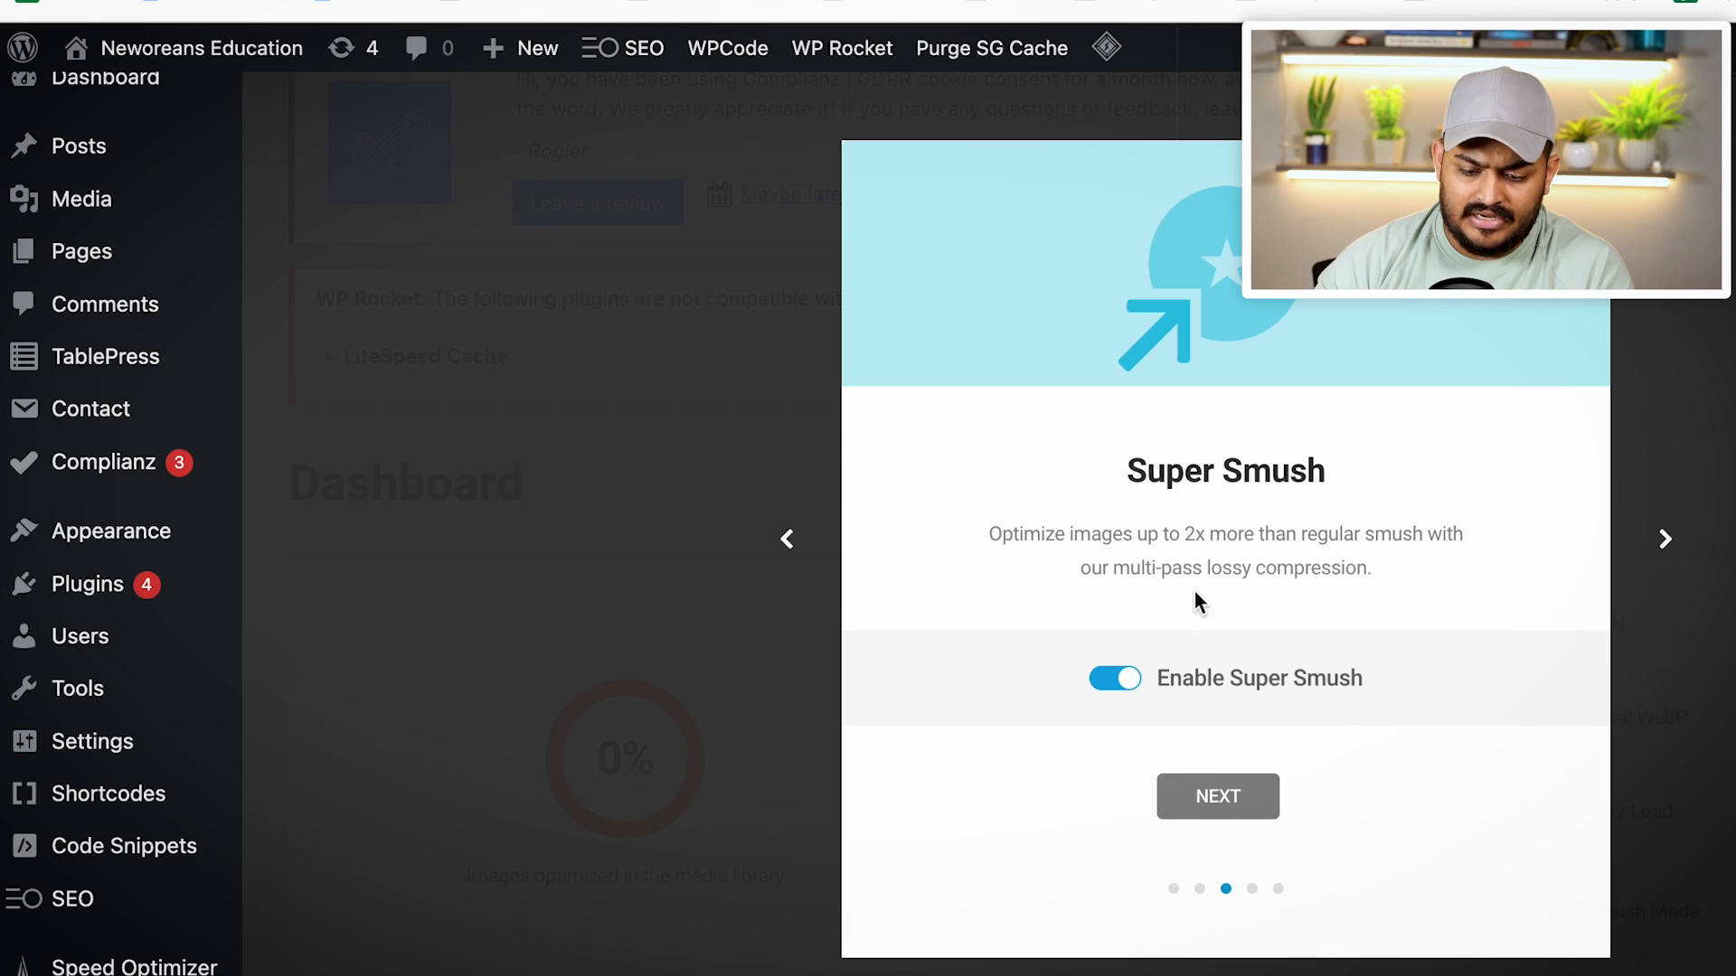
pyautogui.click(1219, 777)
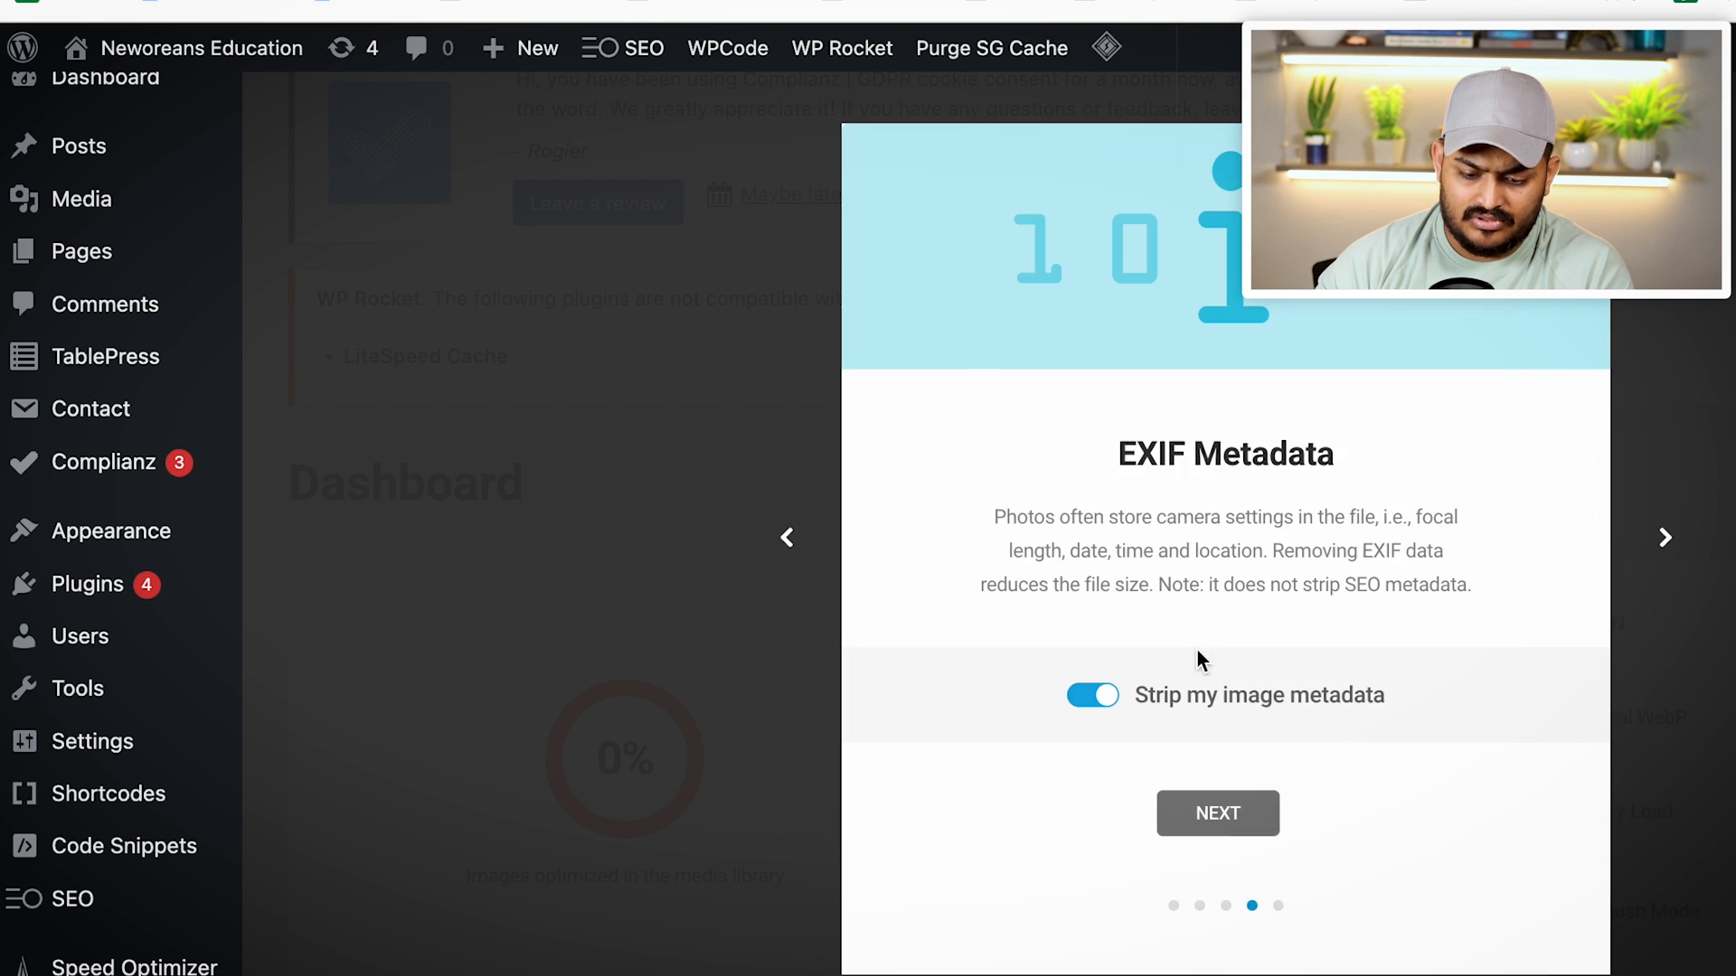
pyautogui.click(1214, 809)
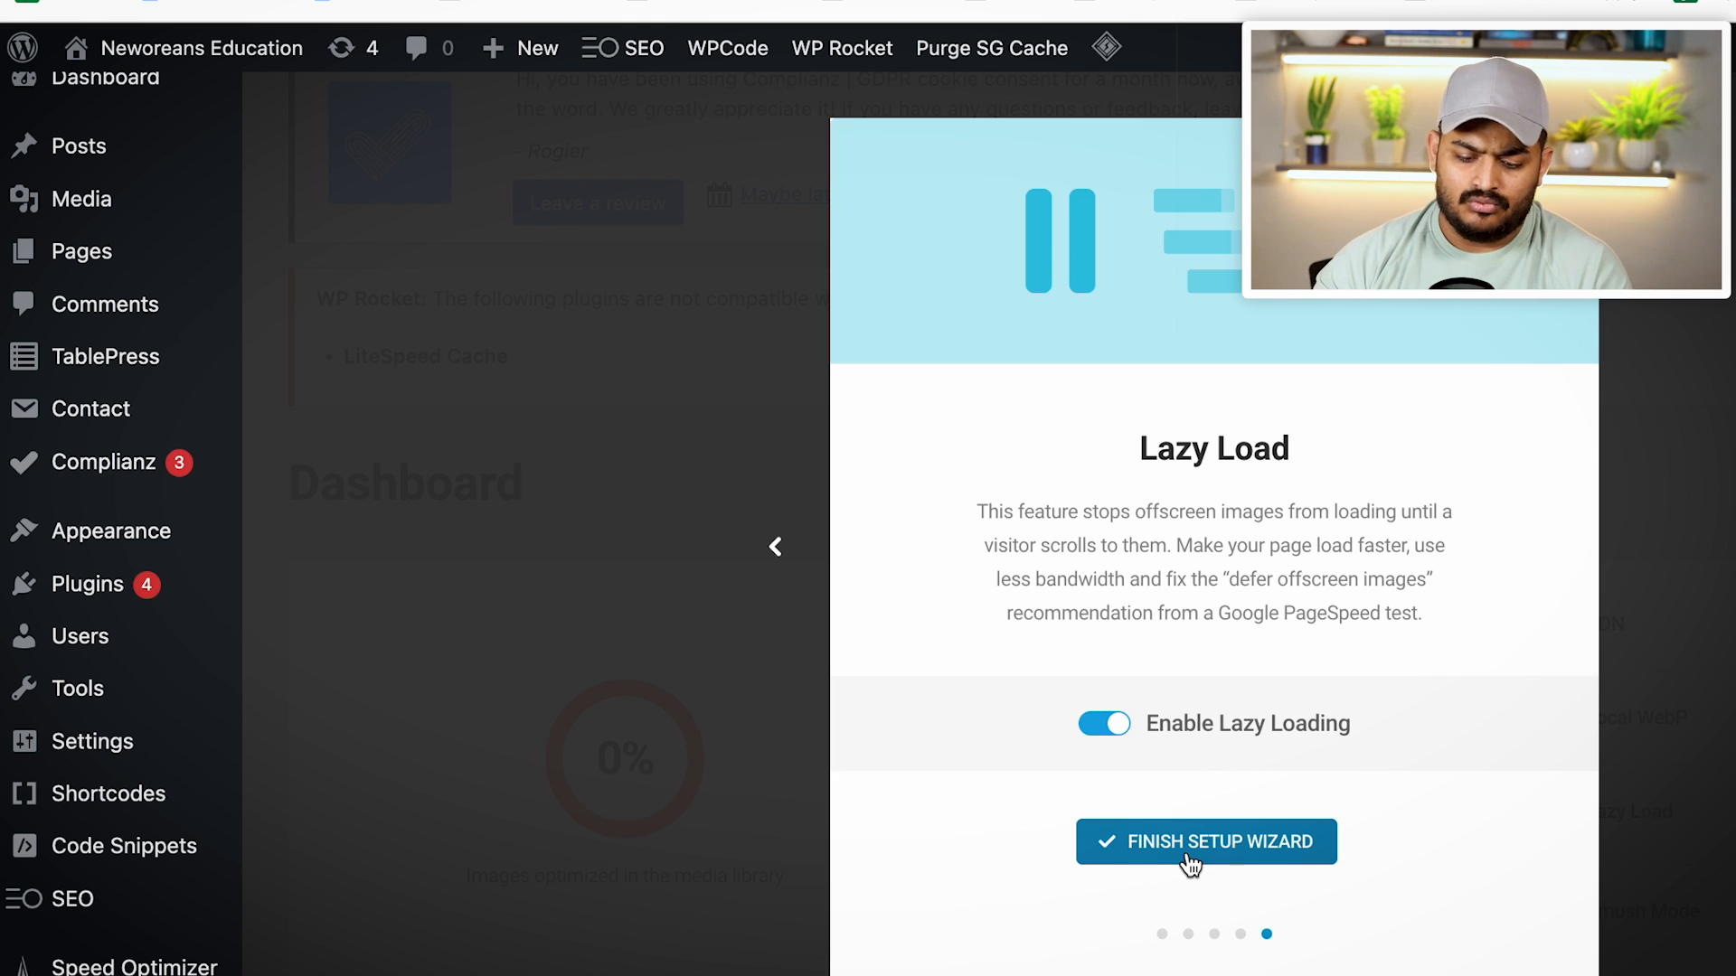
pyautogui.click(1190, 842)
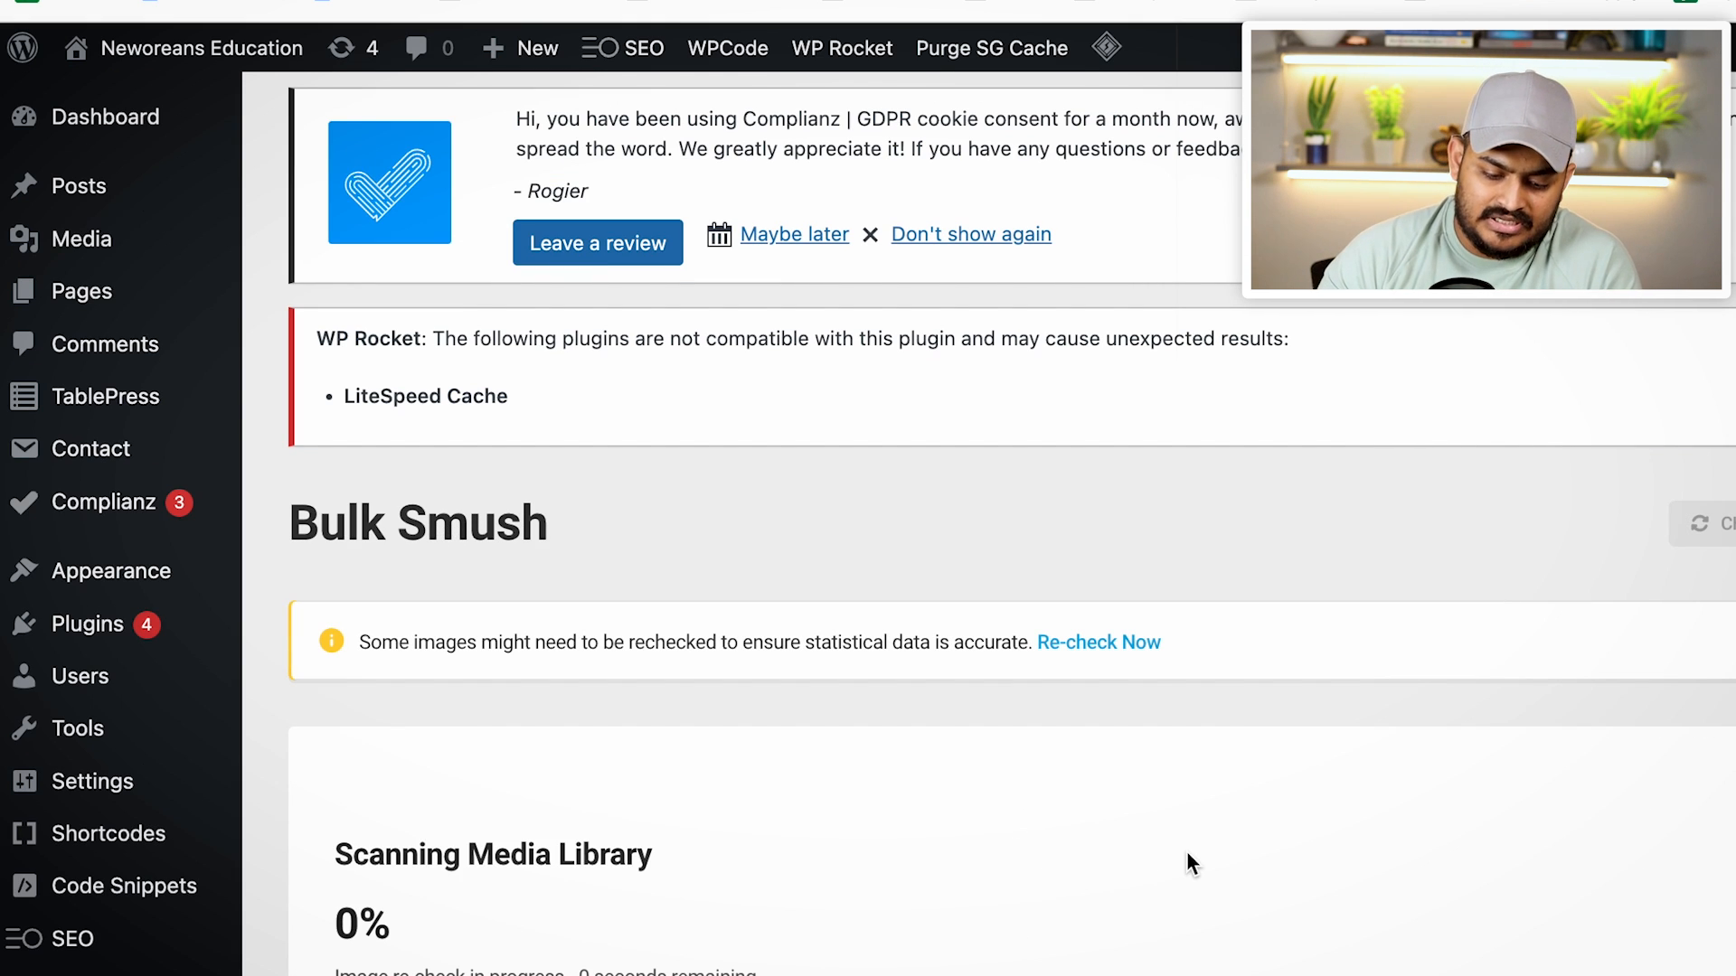
# Start a Bulk Smush of the media library attachments that need optimizing
pyautogui.scroll(-3, 1187, 850)
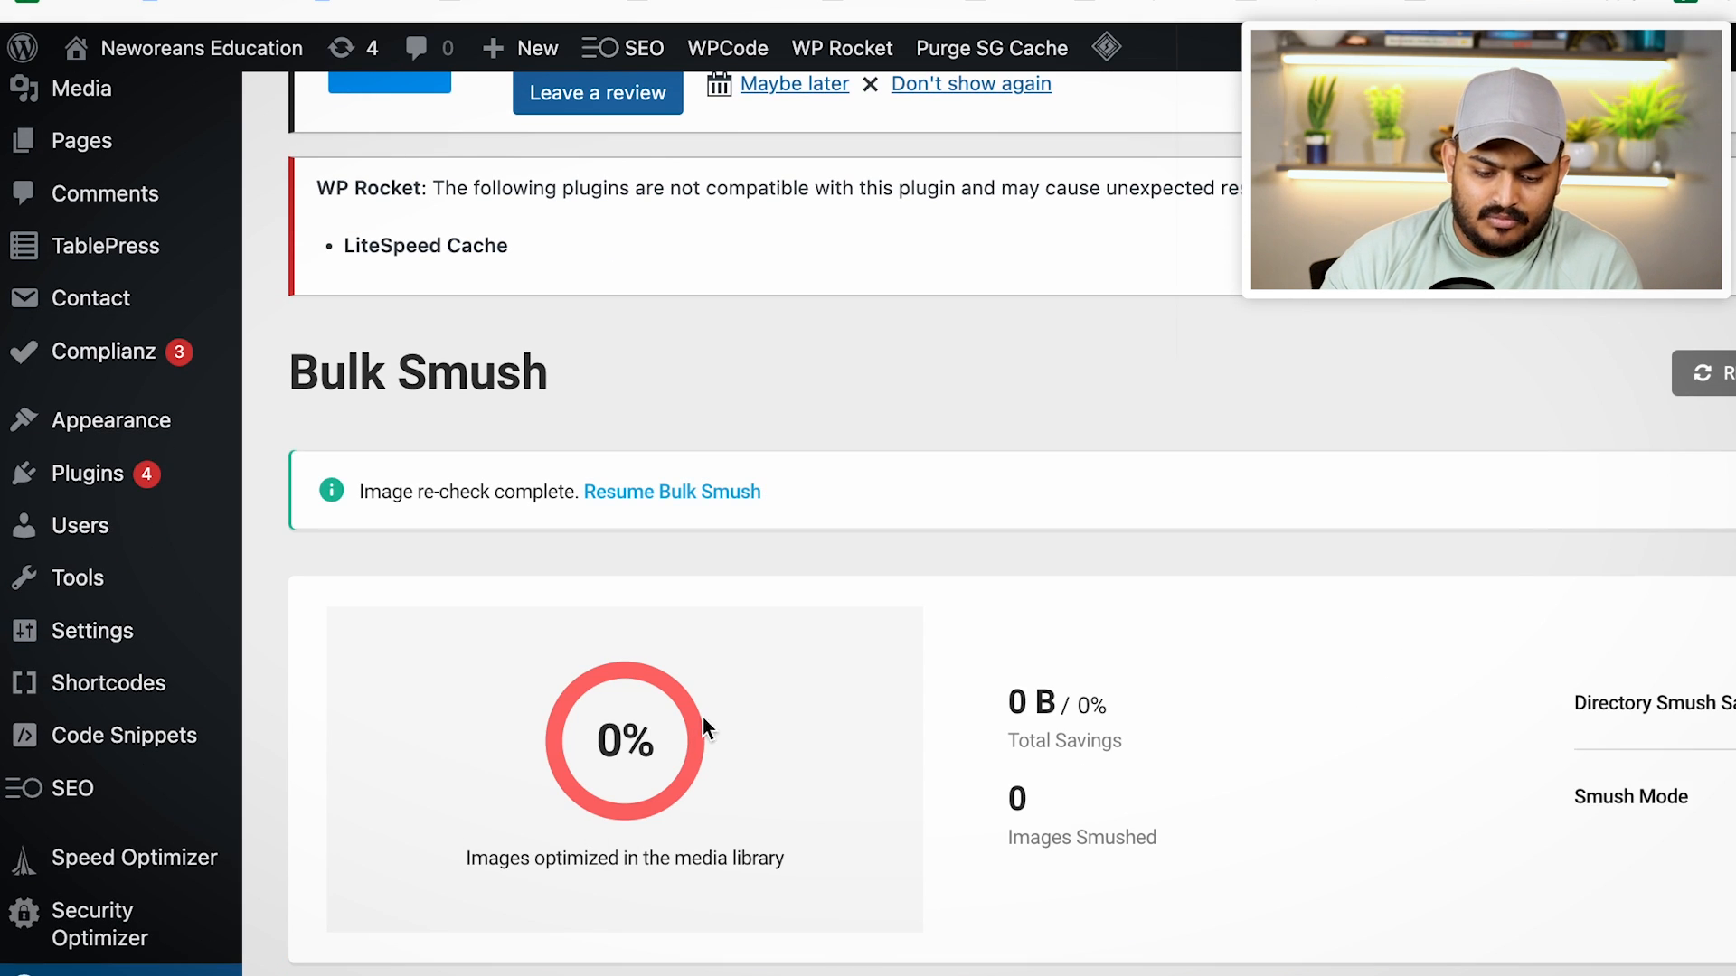
pyautogui.scroll(-6, 825, 741)
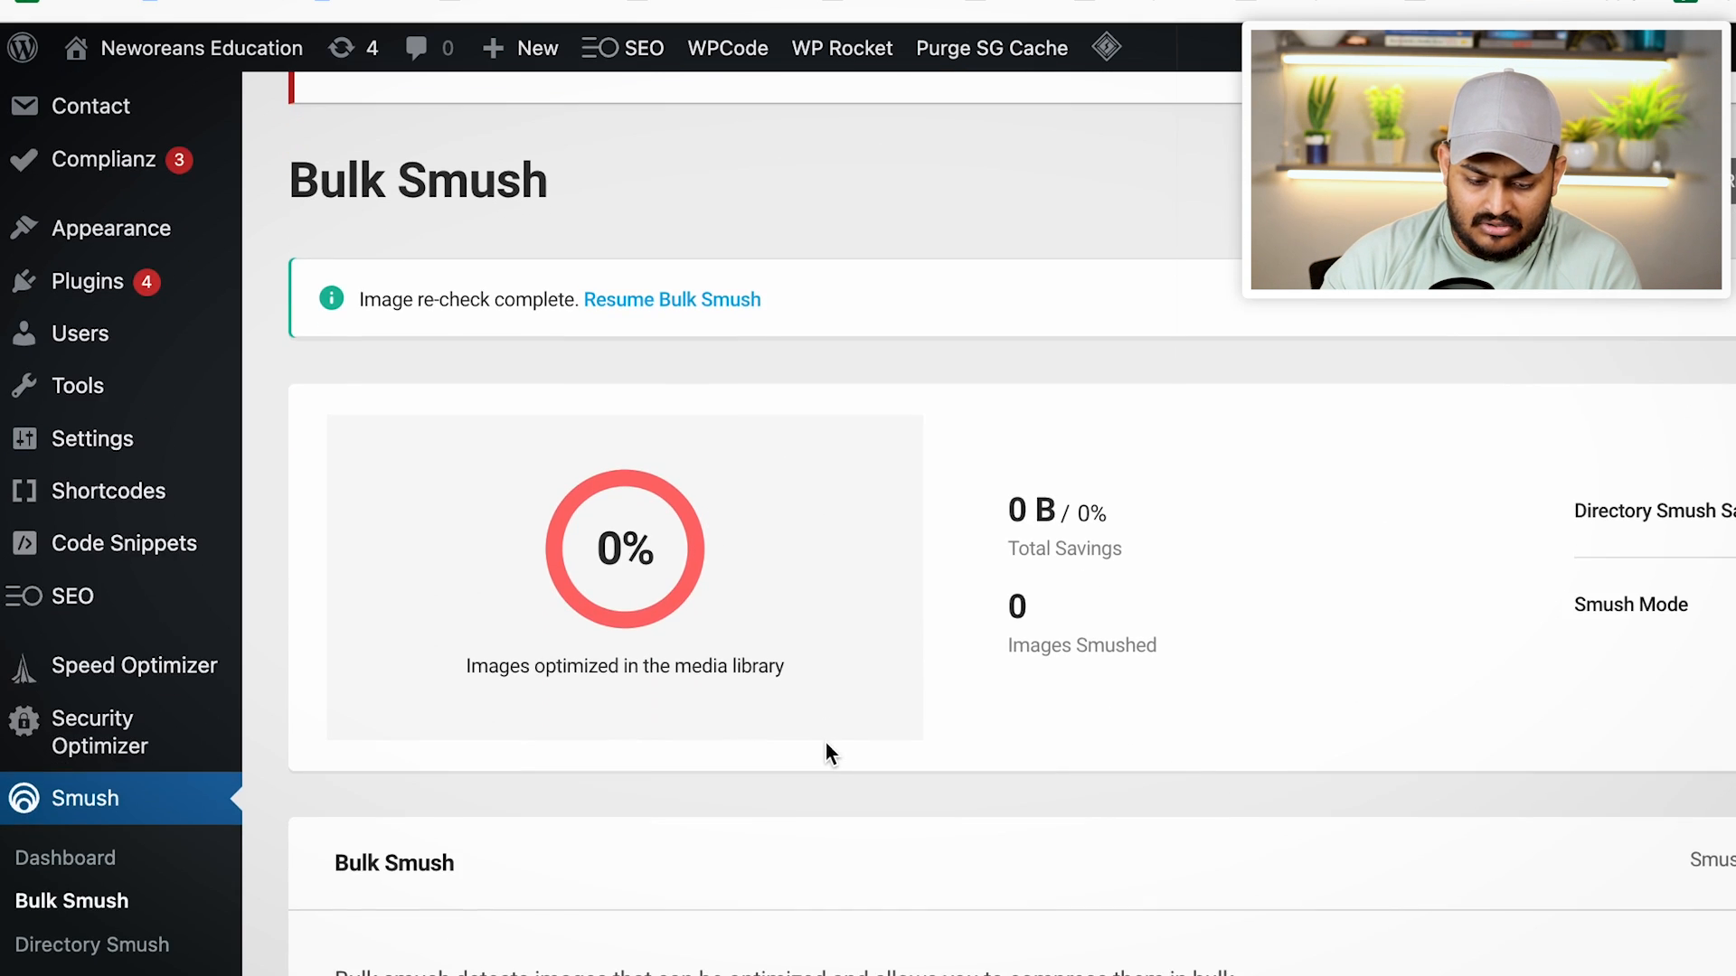
pyautogui.scroll(-3, 825, 750)
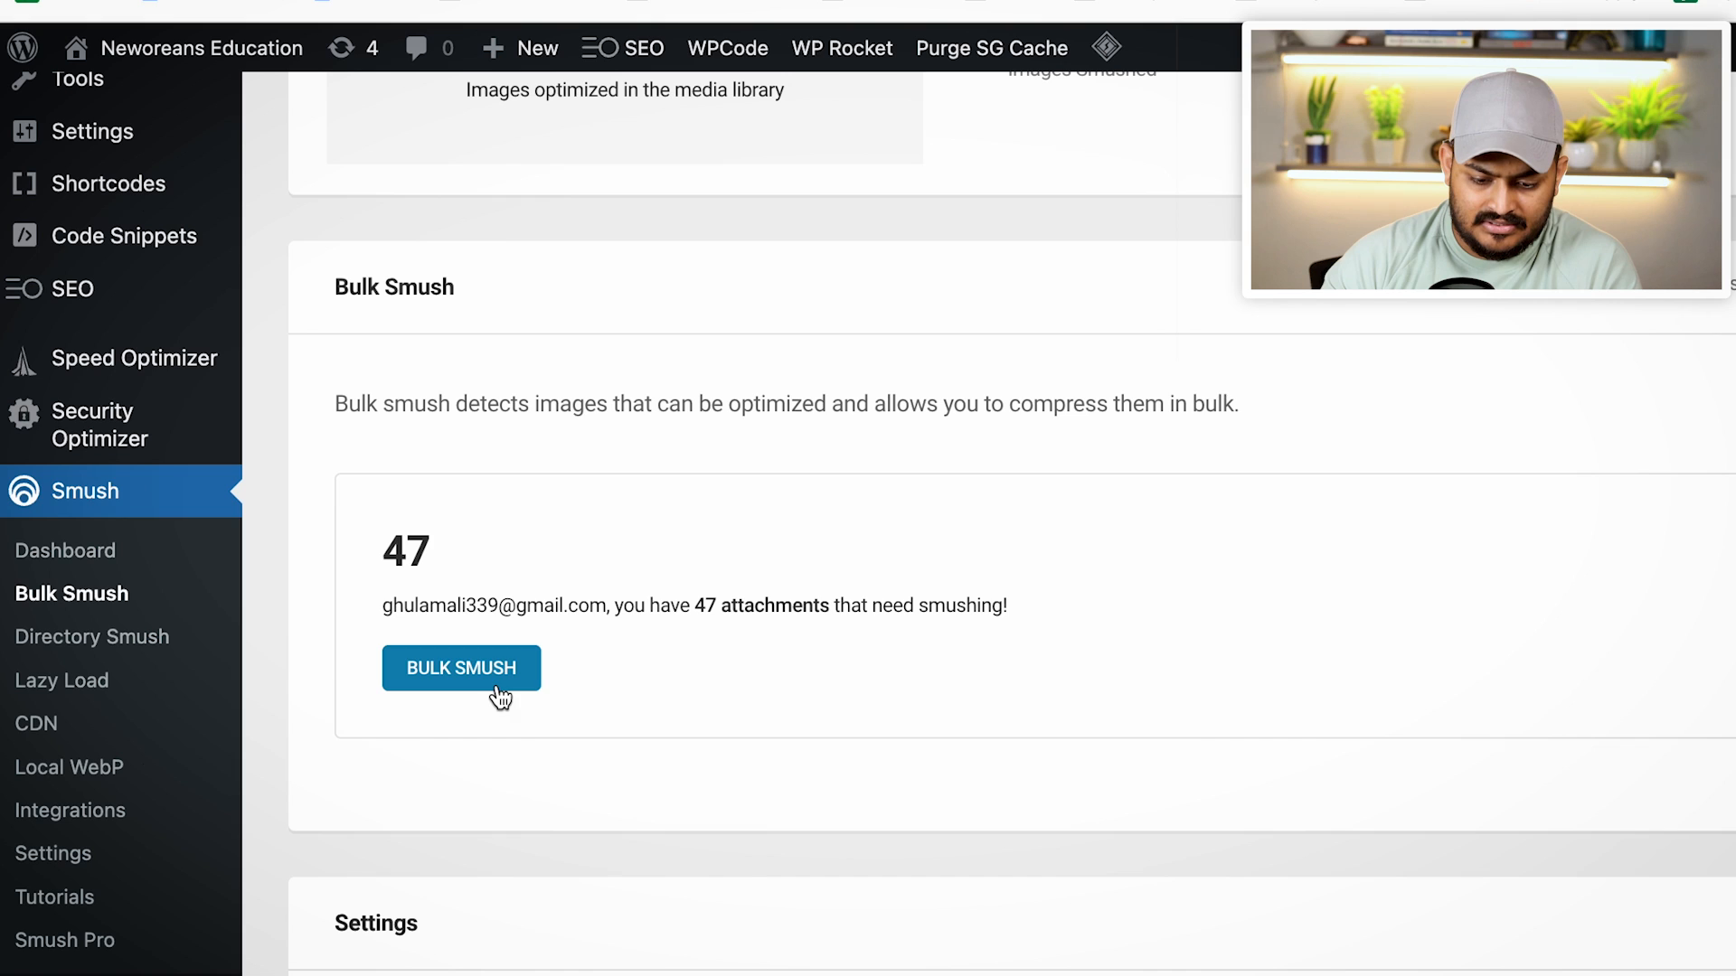
pyautogui.click(459, 680)
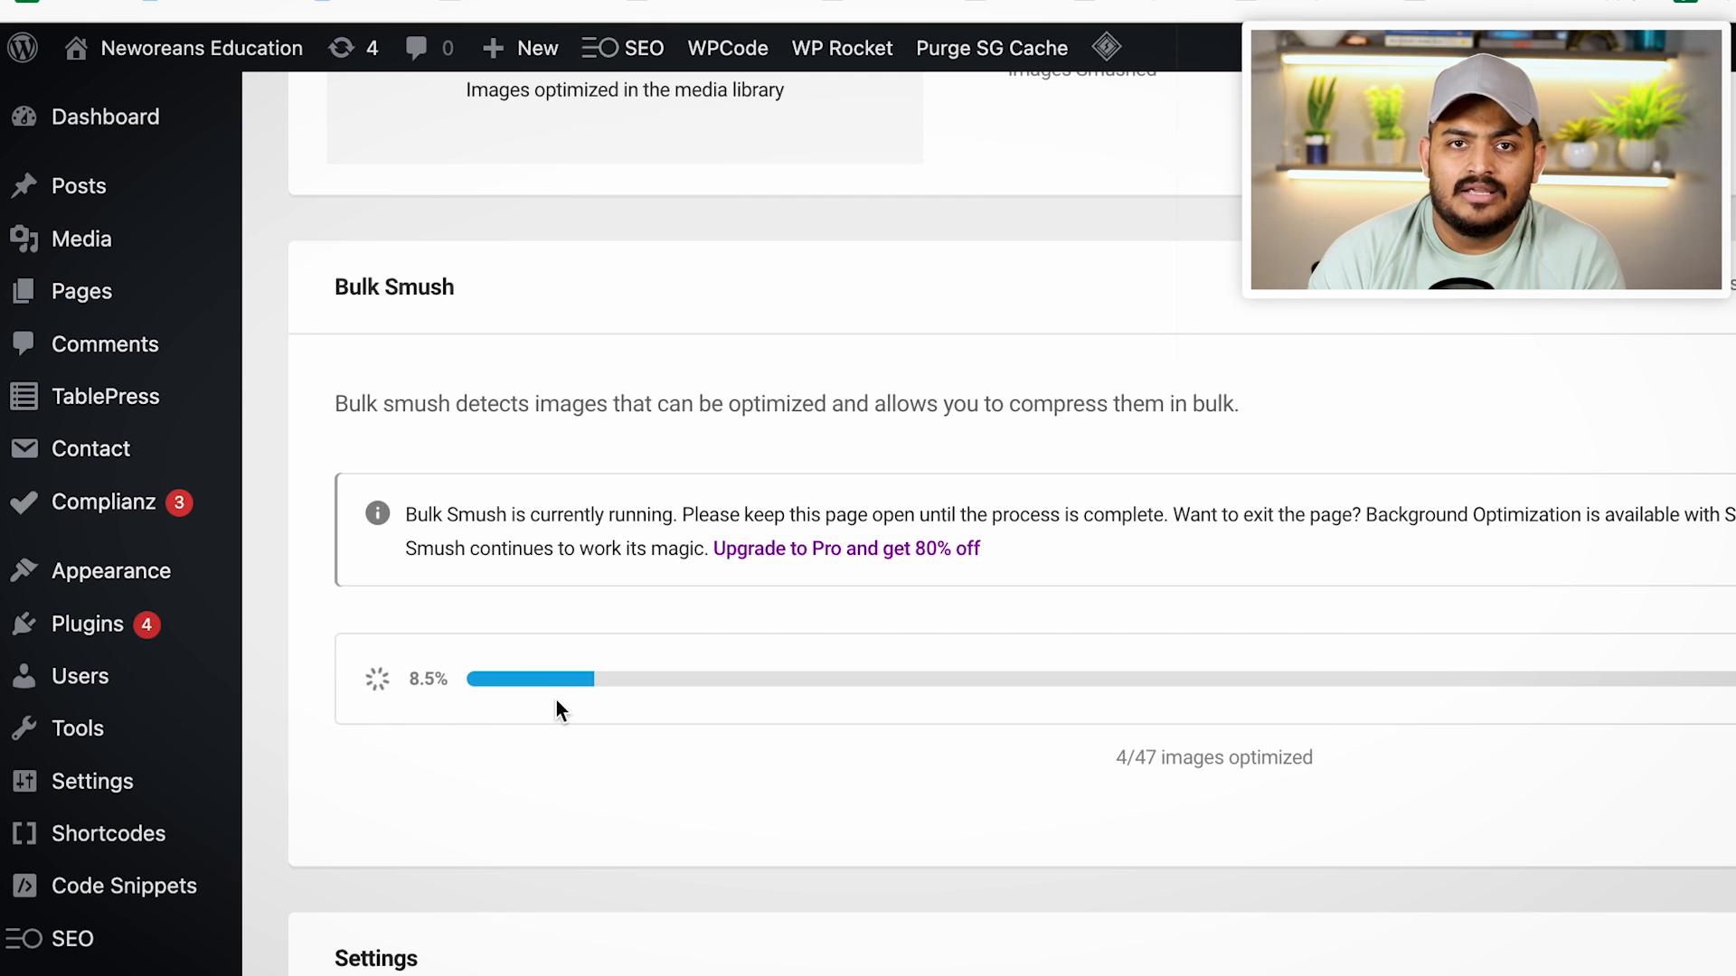
# Look through the Bulk Smush settings, from compression level and image sizes to metadata, image resizing and original images
pyautogui.scroll(-1, 556, 700)
pyautogui.scroll(-5, 556, 699)
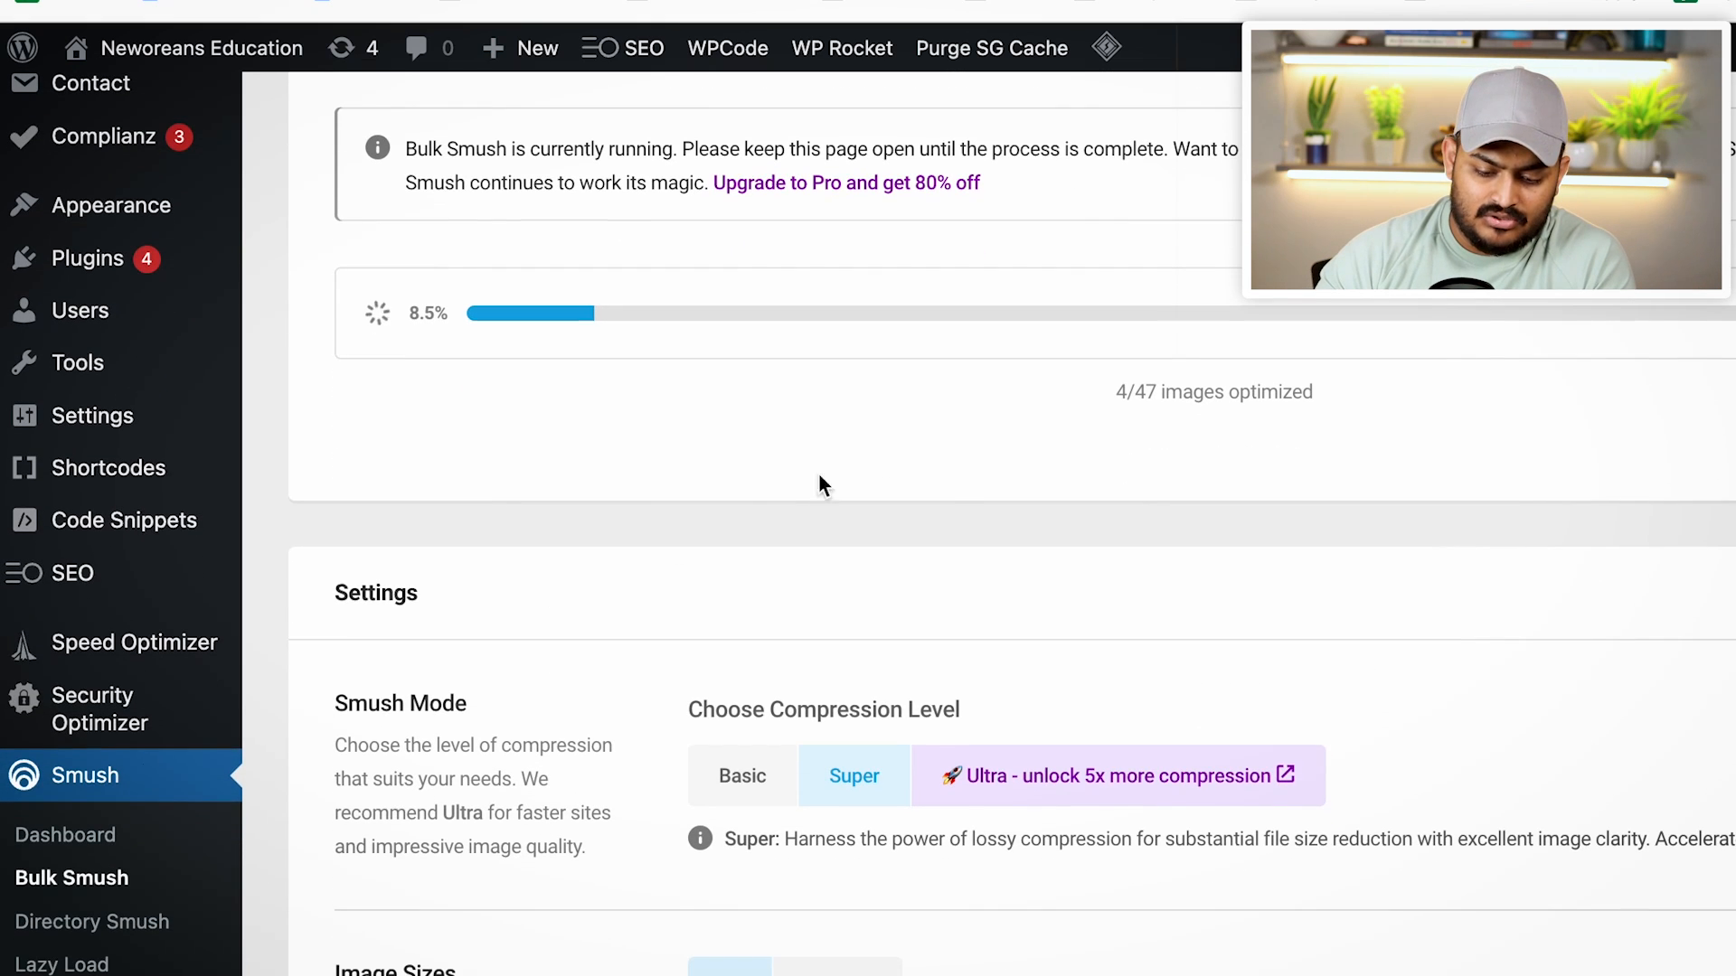
pyautogui.scroll(-13, 913, 566)
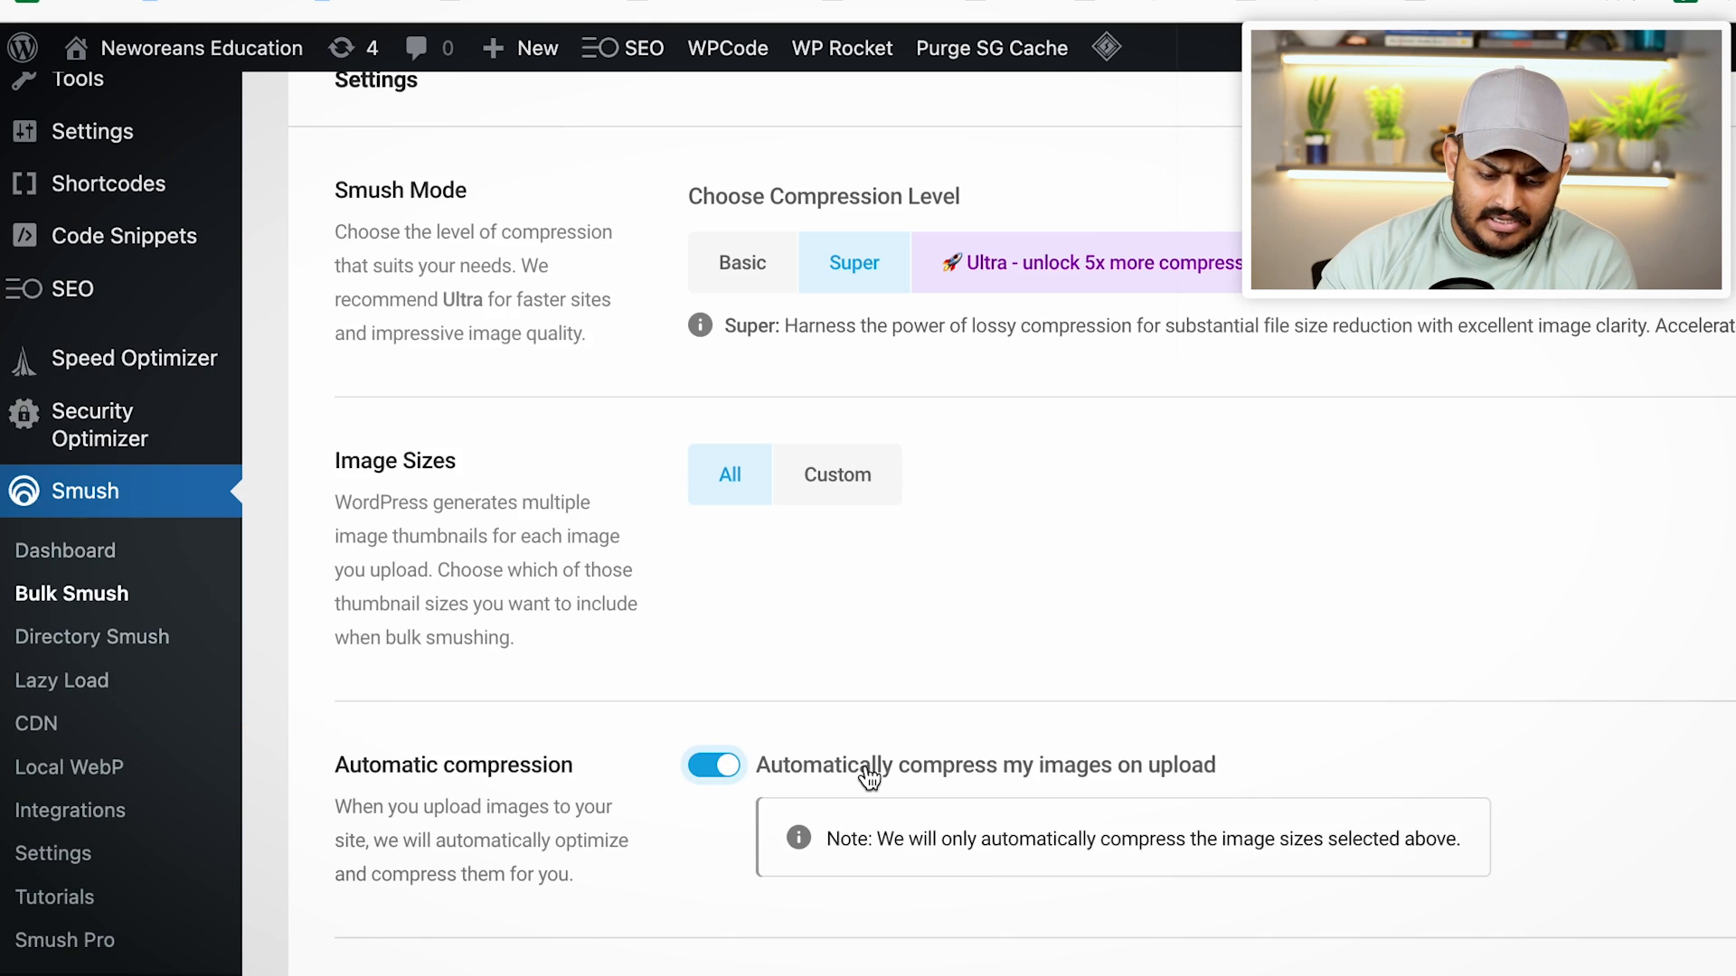
pyautogui.scroll(-5, 865, 766)
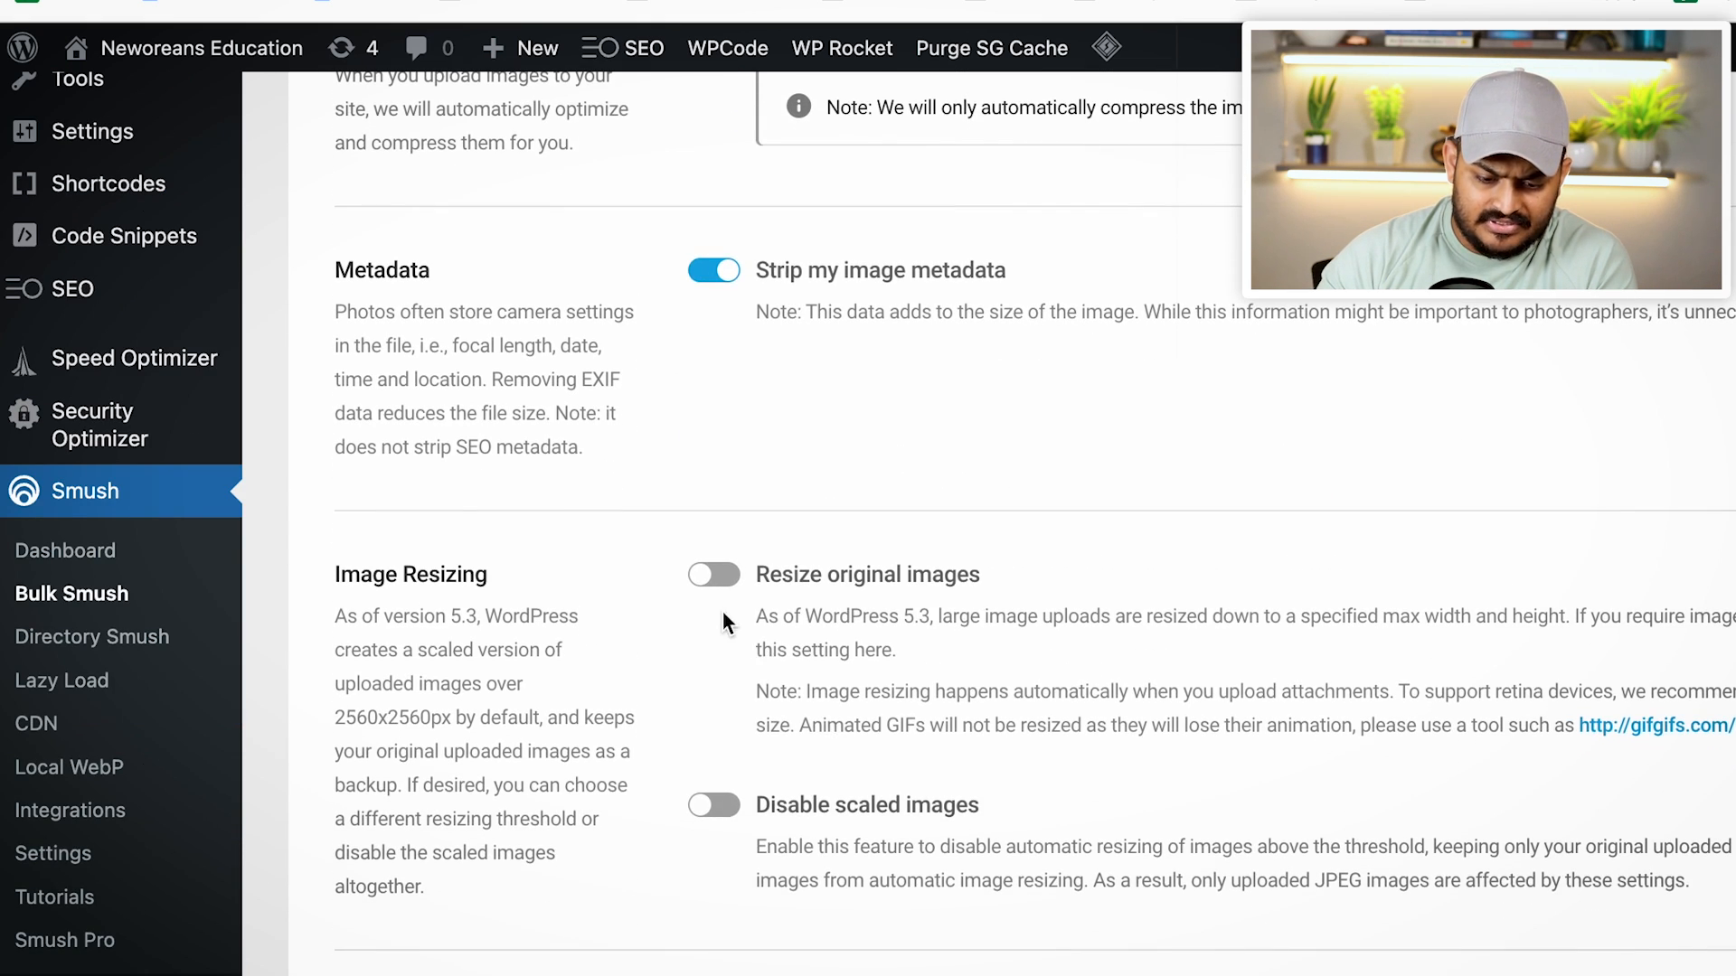
pyautogui.scroll(-8, 730, 587)
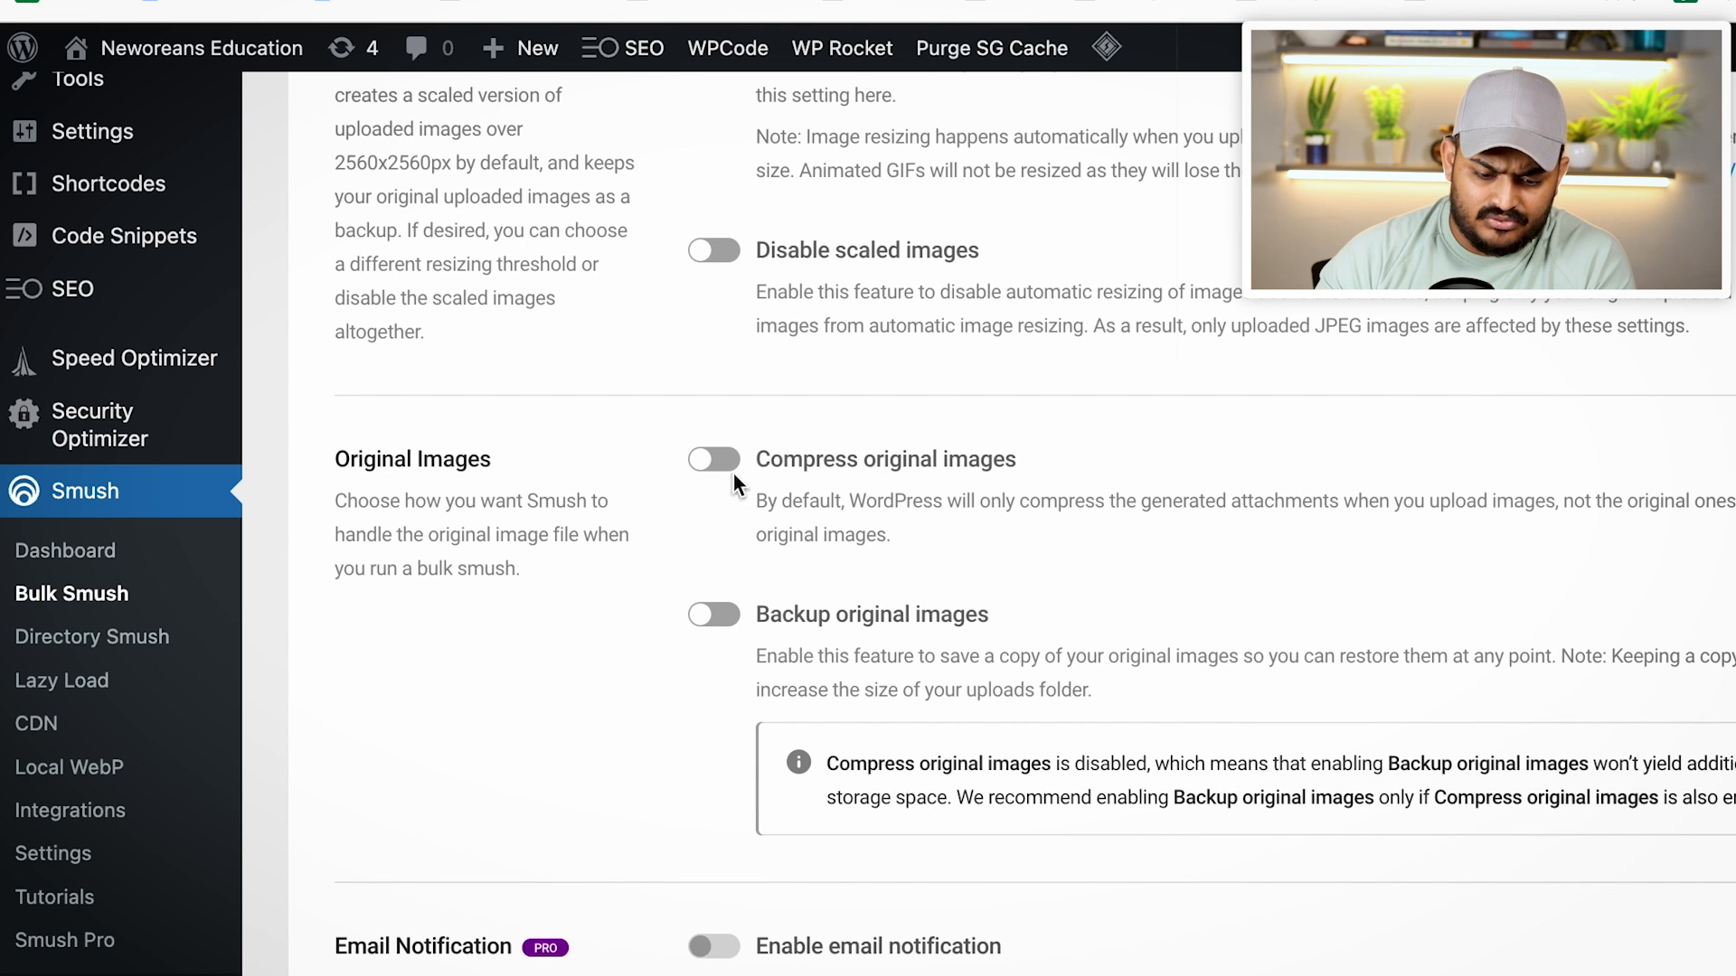
pyautogui.scroll(-13, 735, 474)
pyautogui.scroll(20, 734, 474)
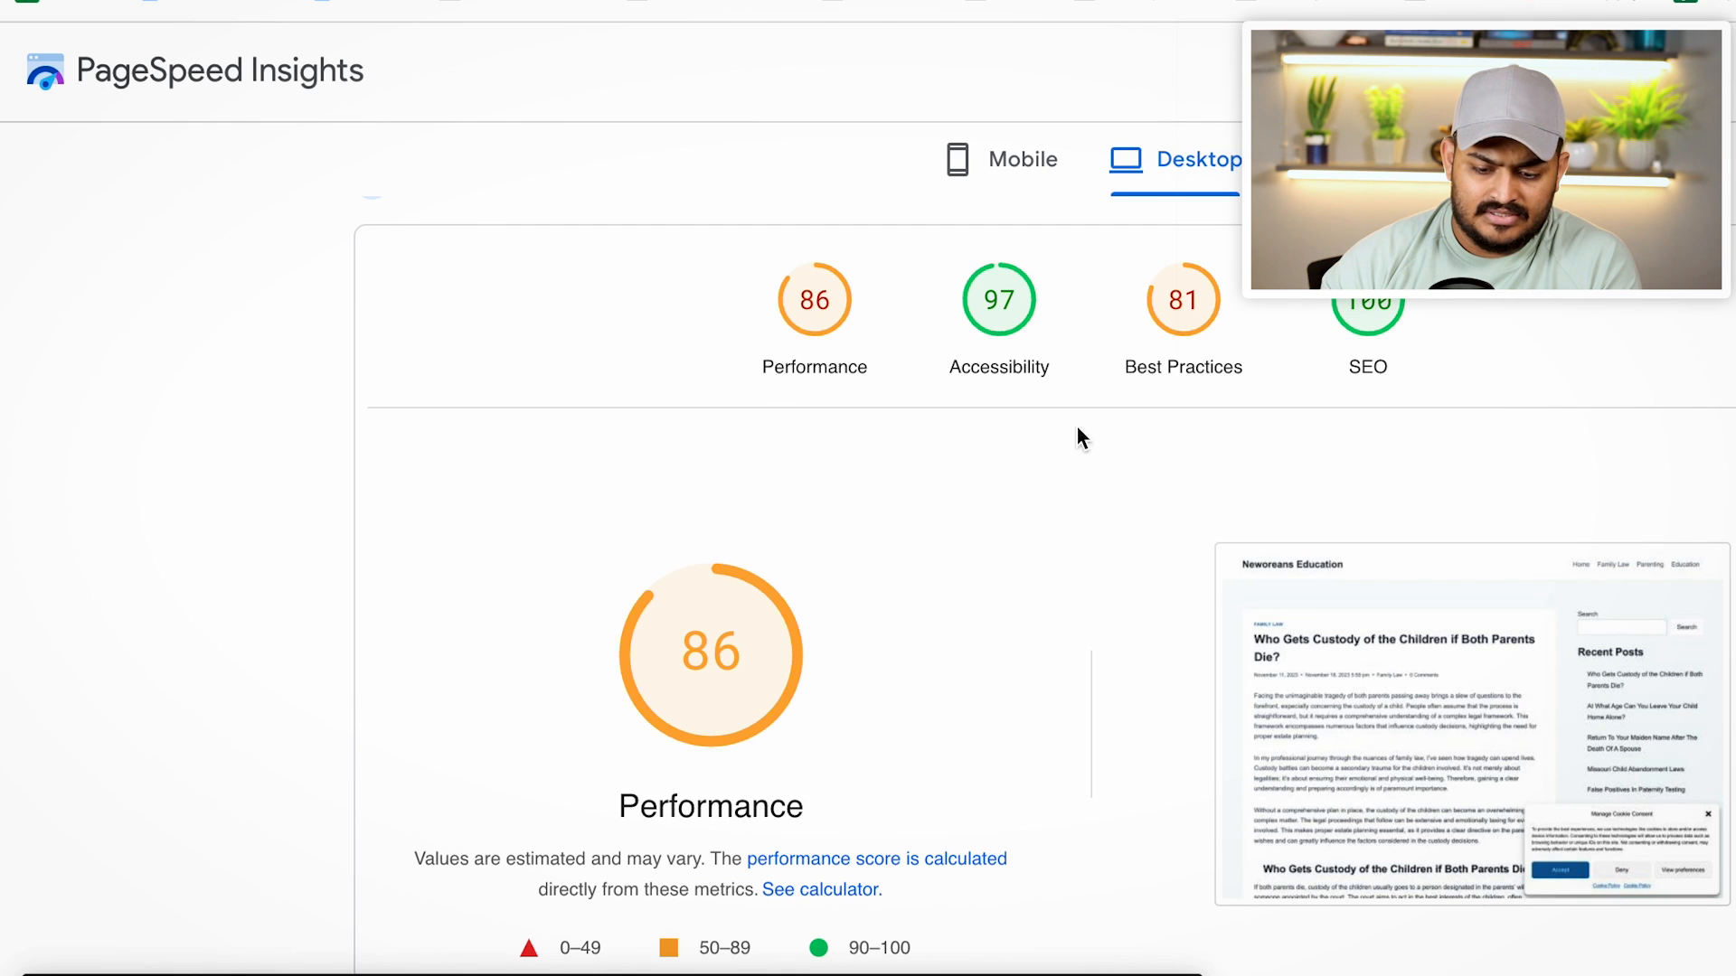
# In PageSpeed Insights, check the mobile report's category scores and performance metrics, especially the First Contentful Paint
pyautogui.scroll(4, 1320, 476)
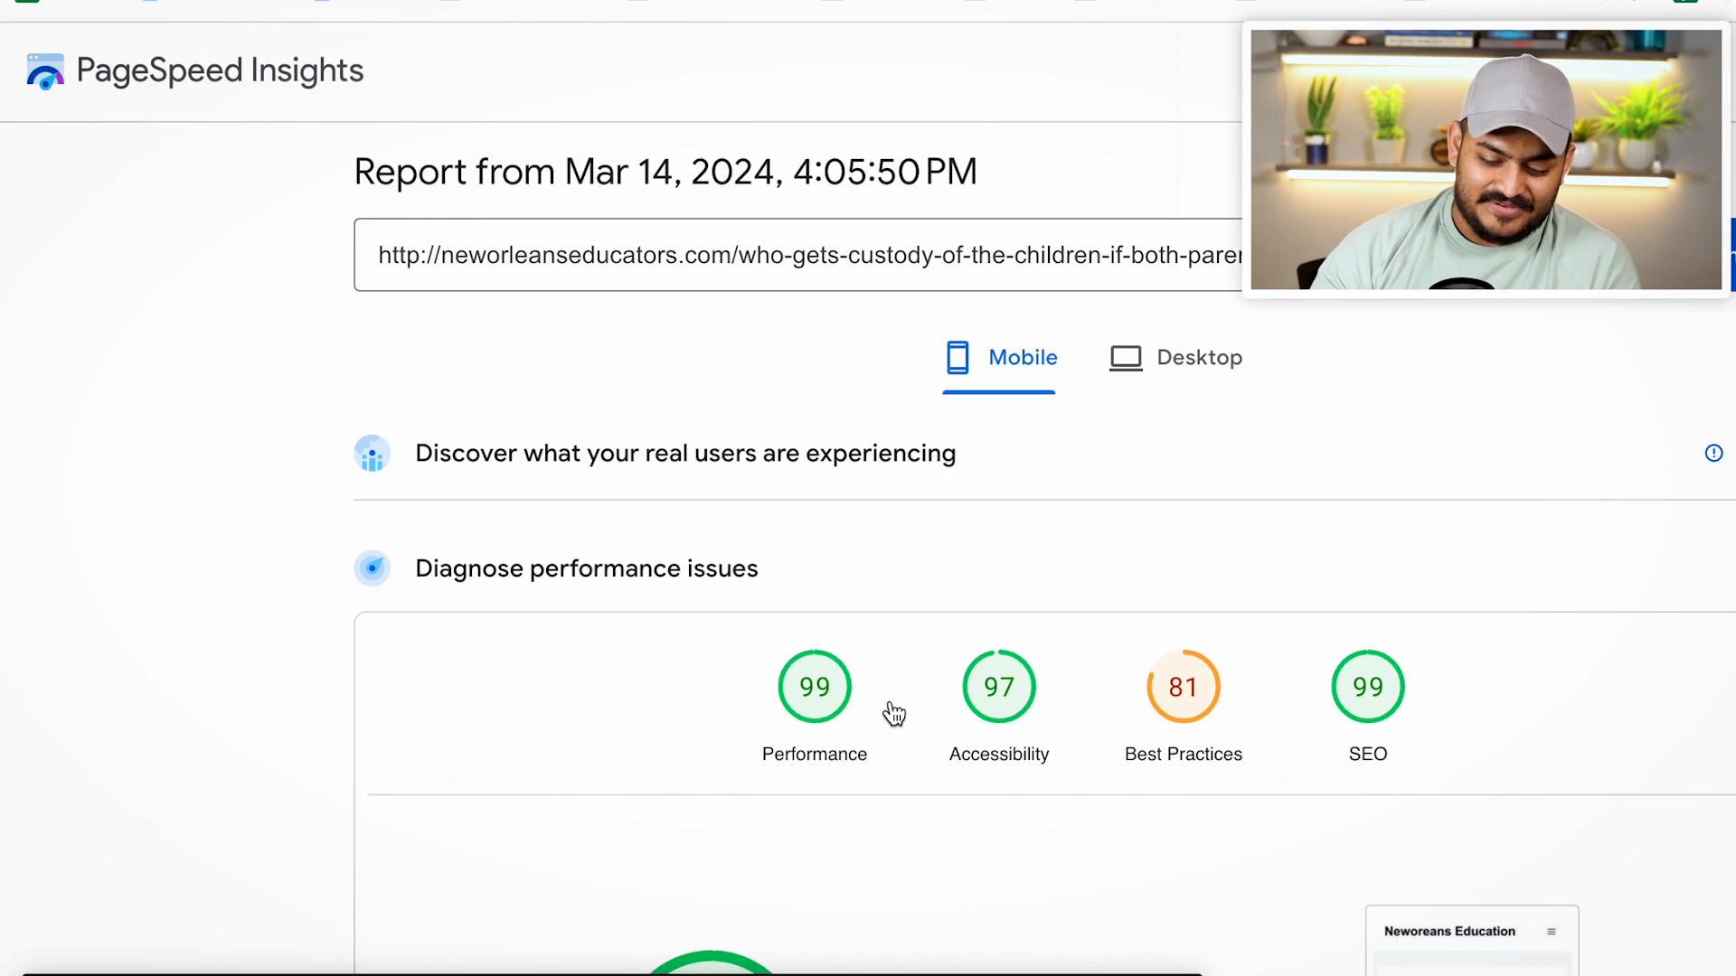
pyautogui.scroll(-1, 894, 715)
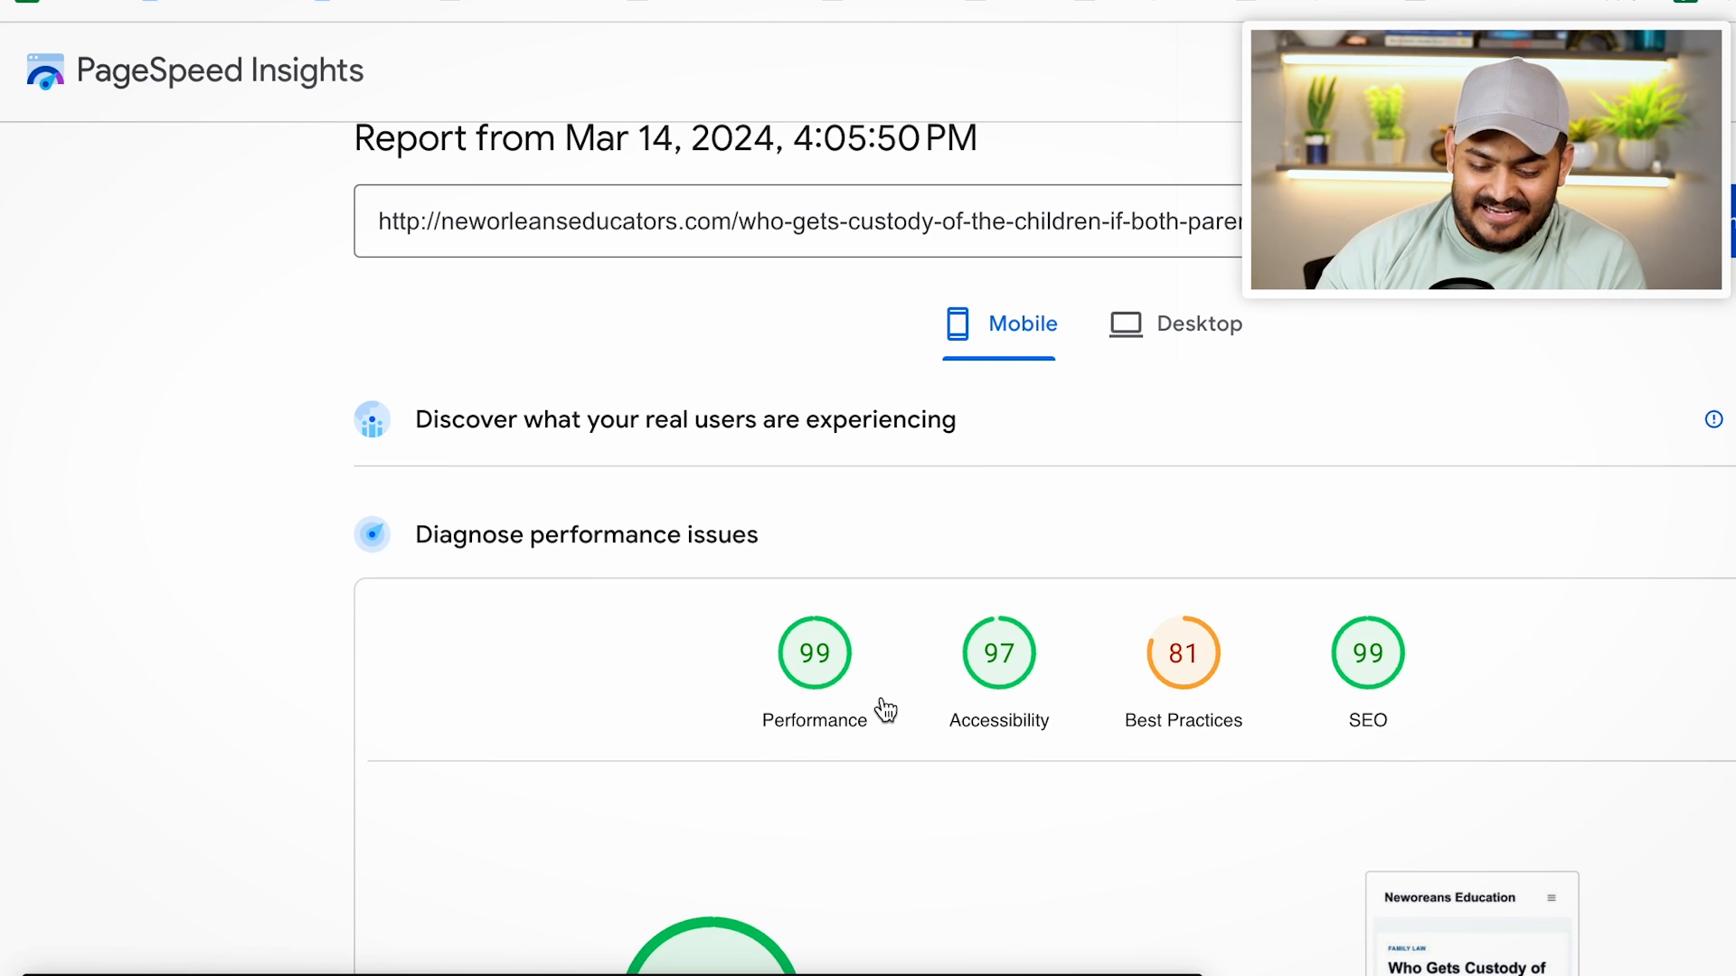
pyautogui.scroll(-1, 884, 707)
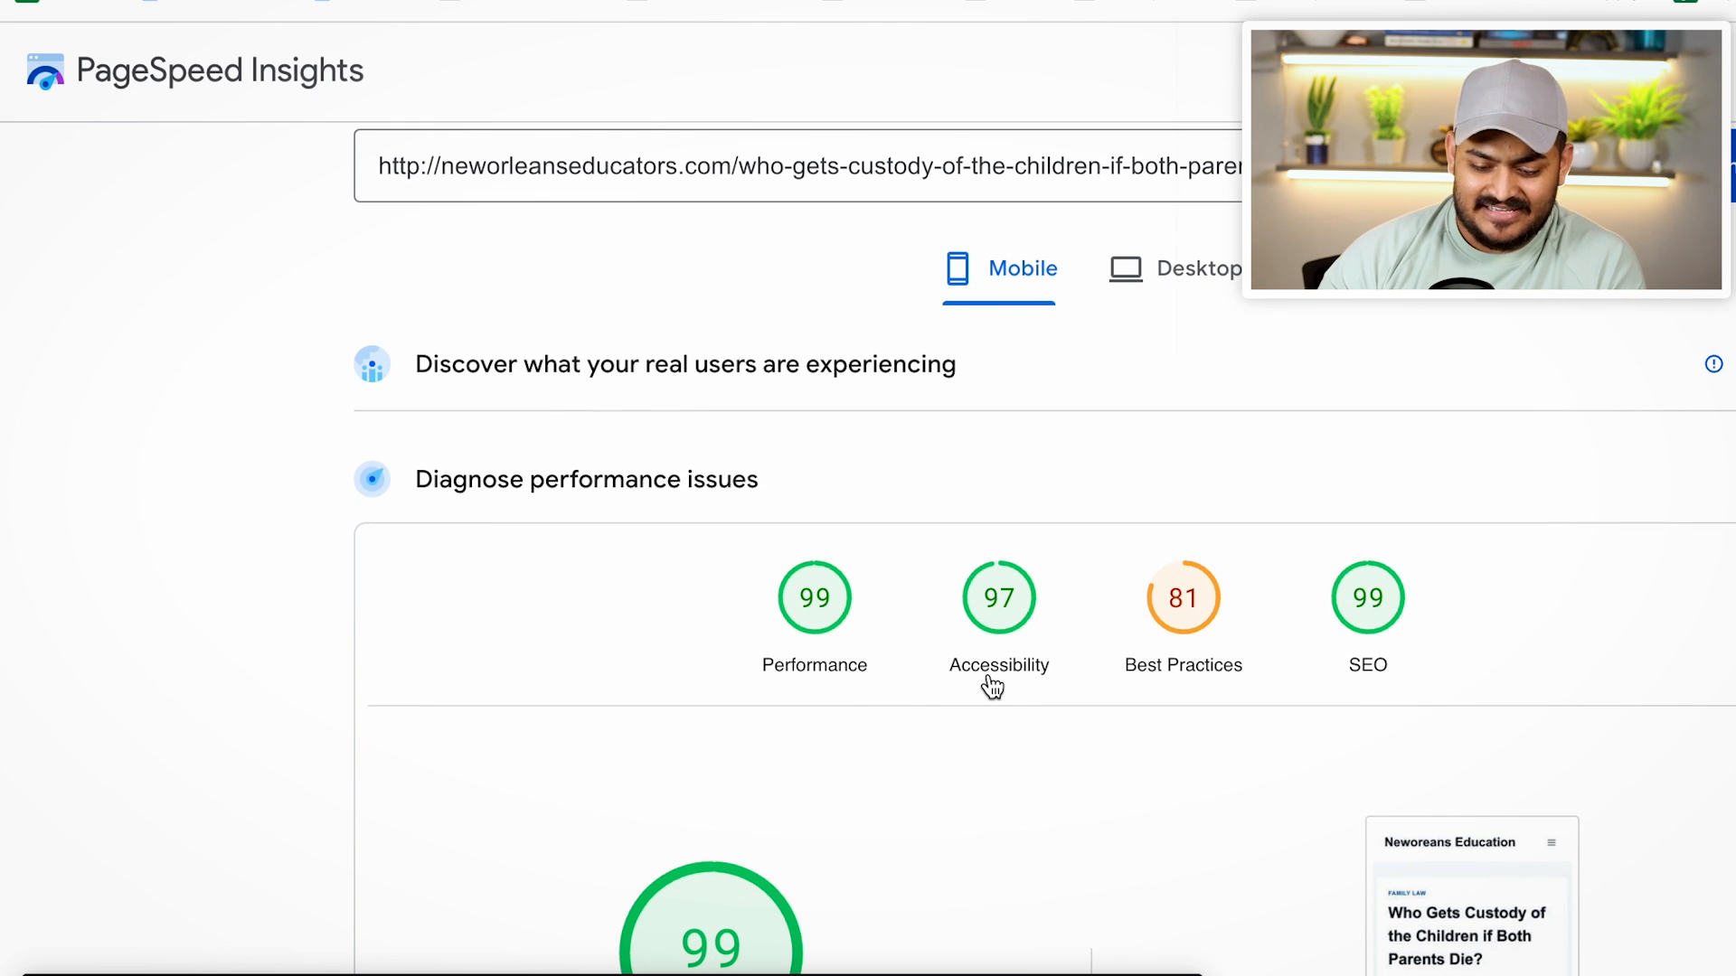
pyautogui.click(825, 678)
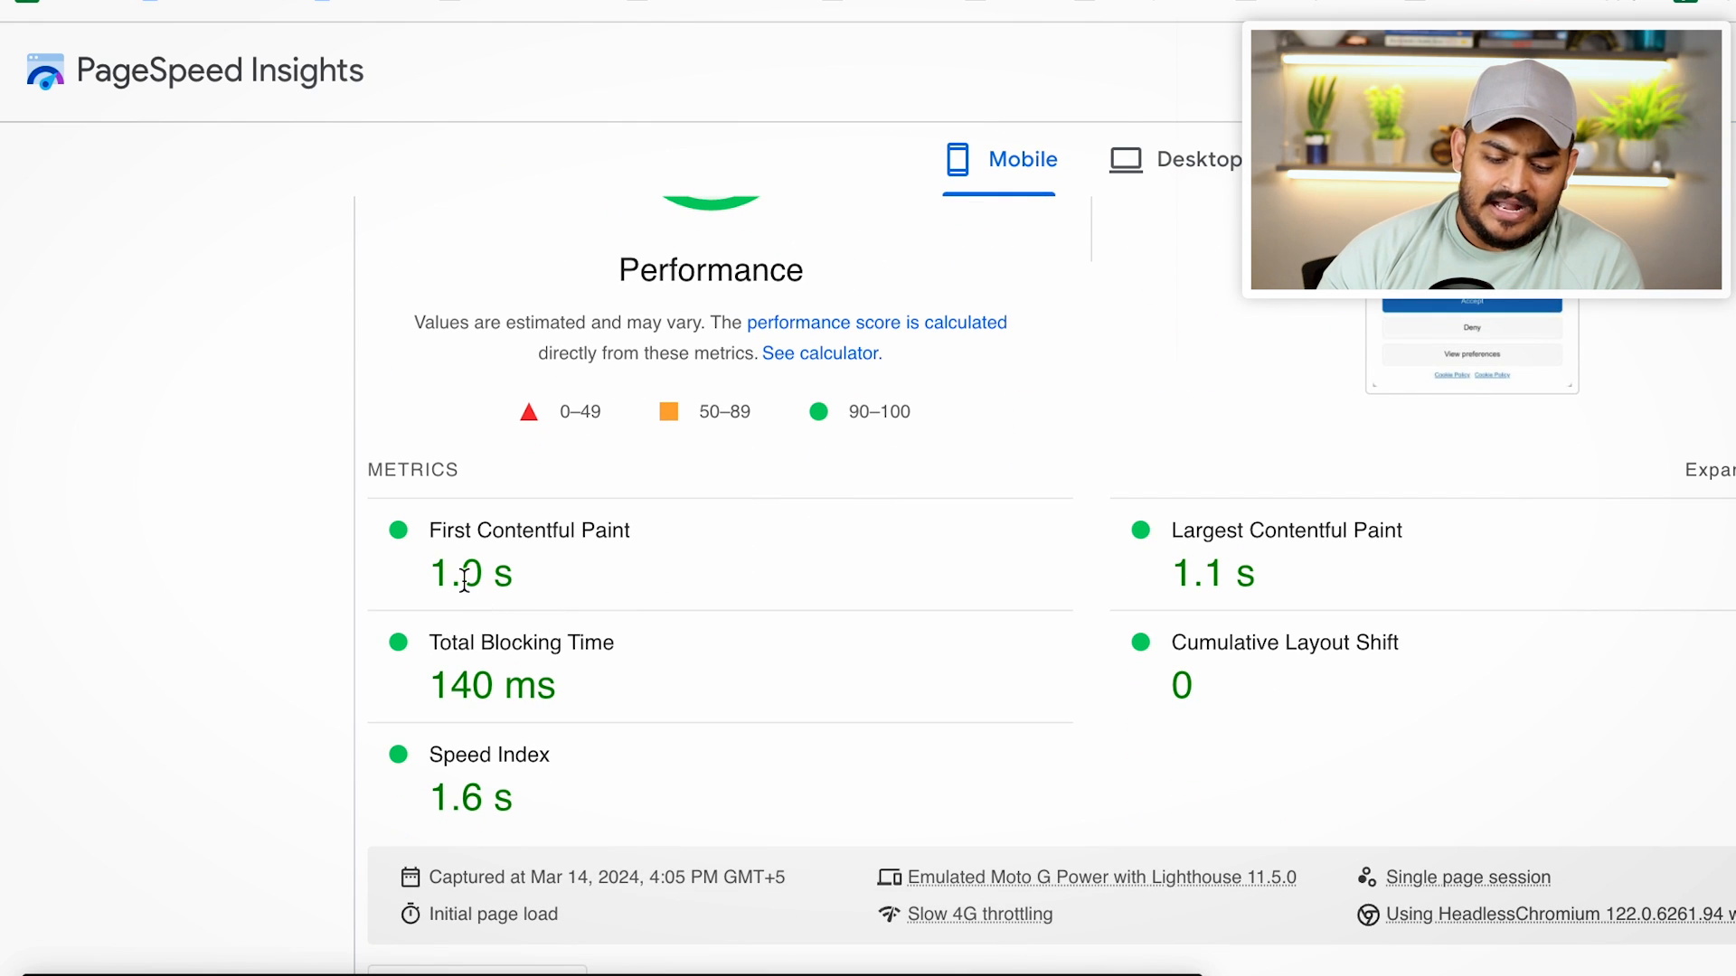
pyautogui.moveTo(437, 575); pyautogui.dragTo(524, 583)
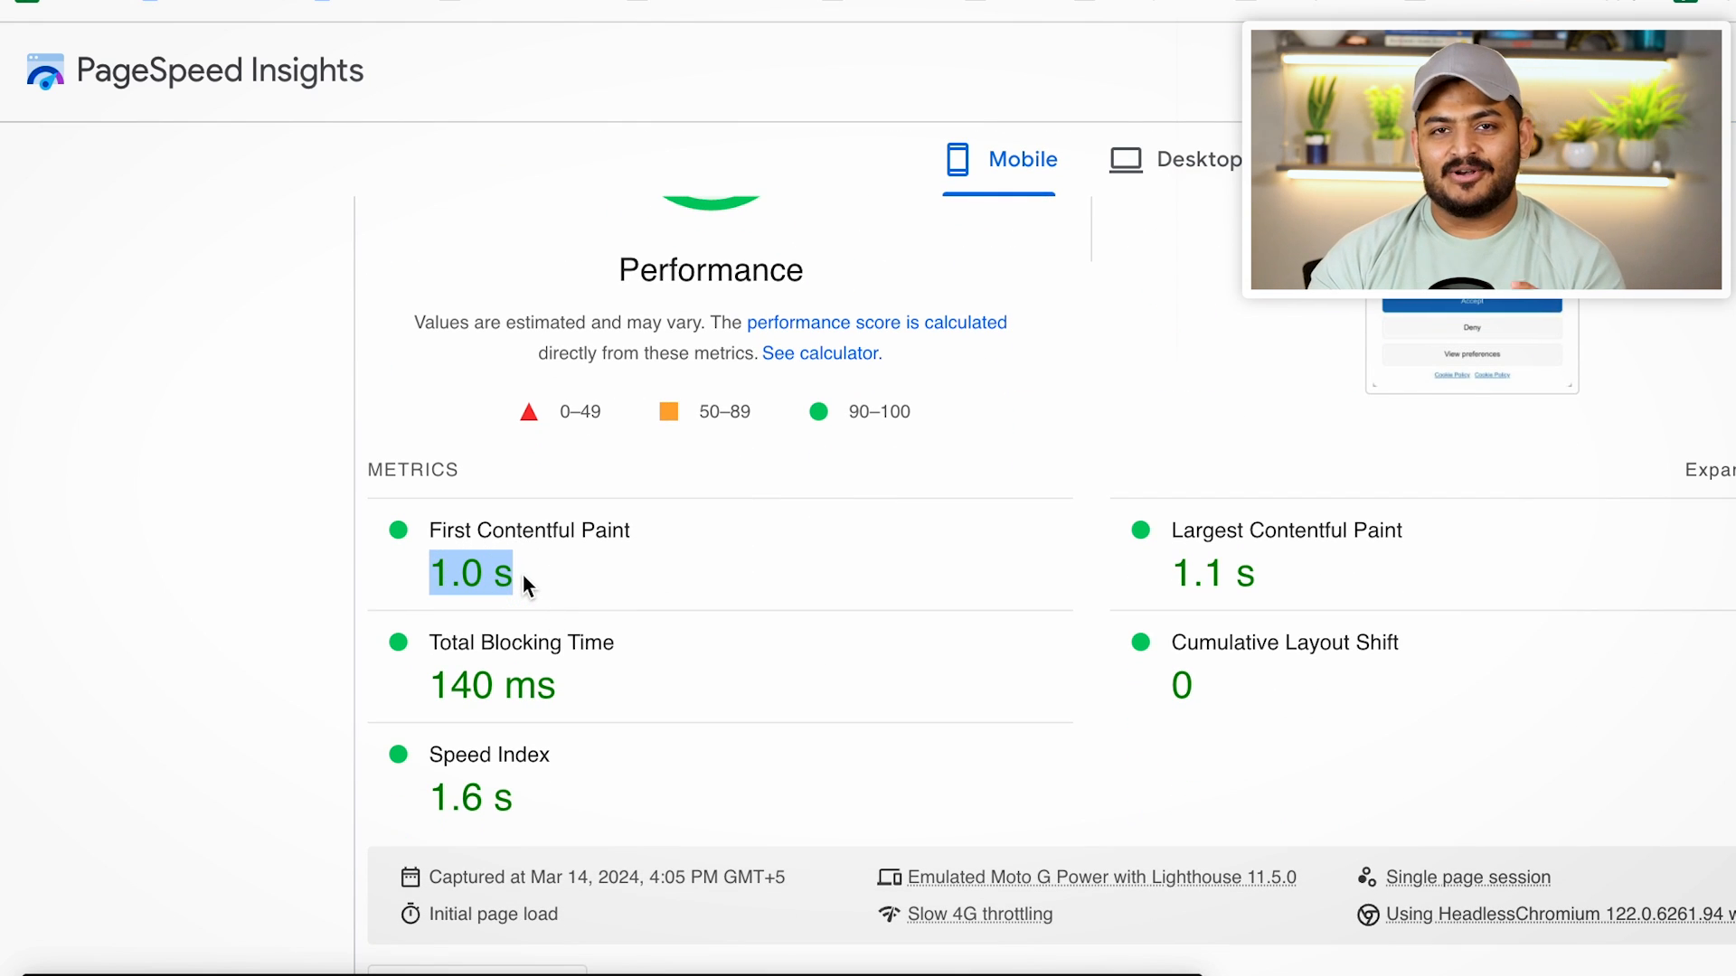